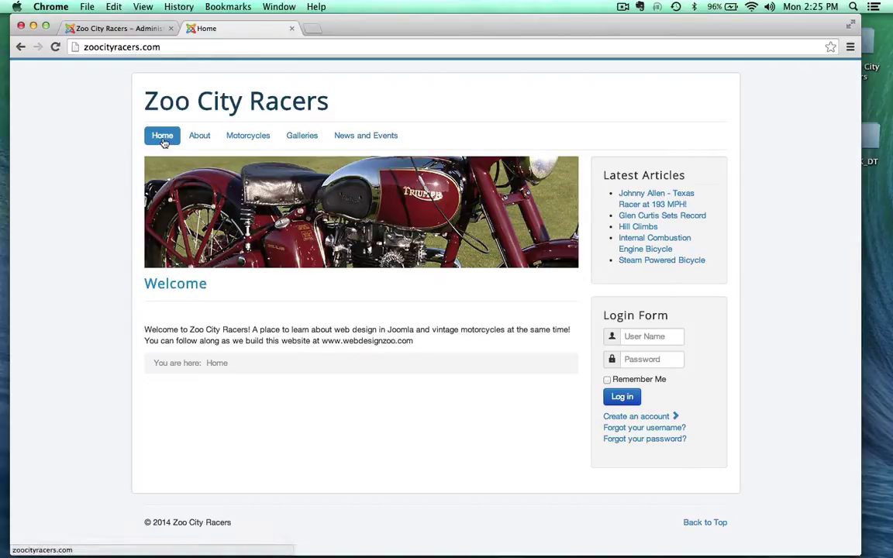
# Step: Bring up the British entry under the Motorcycles menu on the home page
pyautogui.moveTo(239, 159)
pyautogui.moveTo(229, 137)
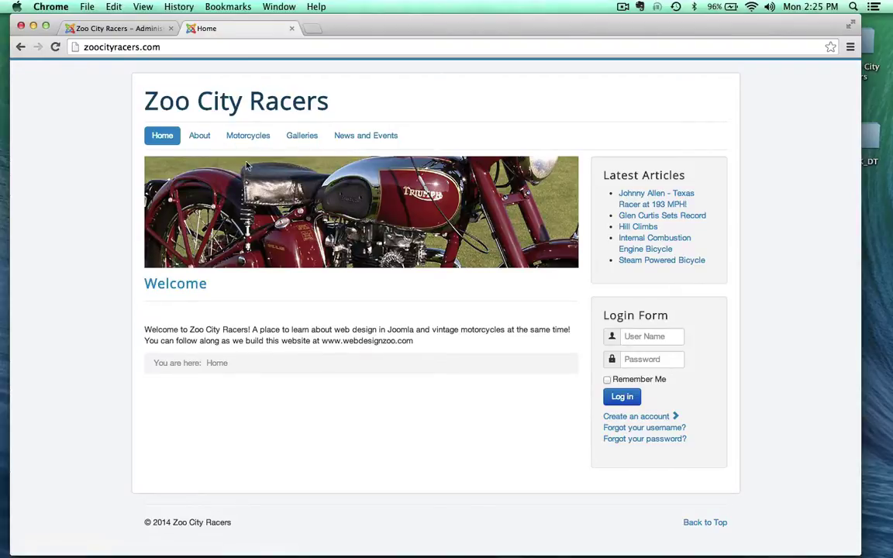
pyautogui.click(232, 178)
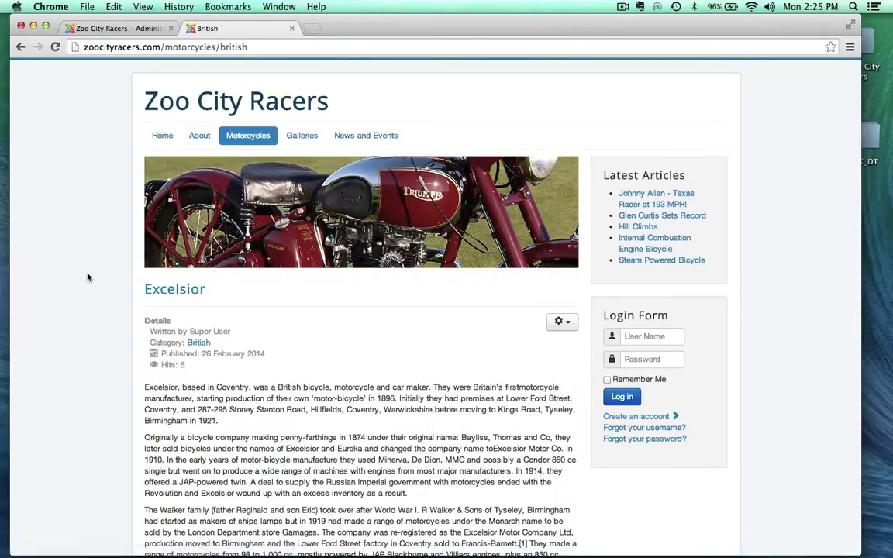
pyautogui.scroll(-3, 87, 278)
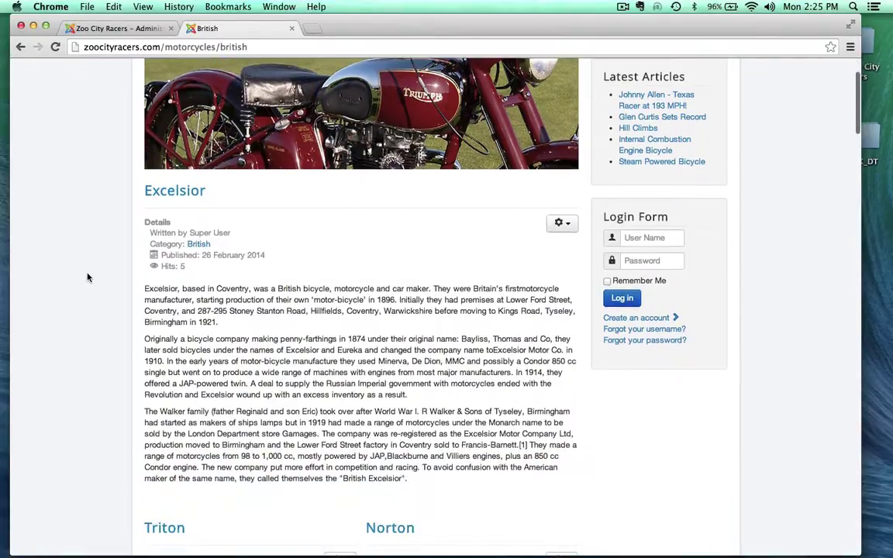
pyautogui.scroll(-10, 88, 278)
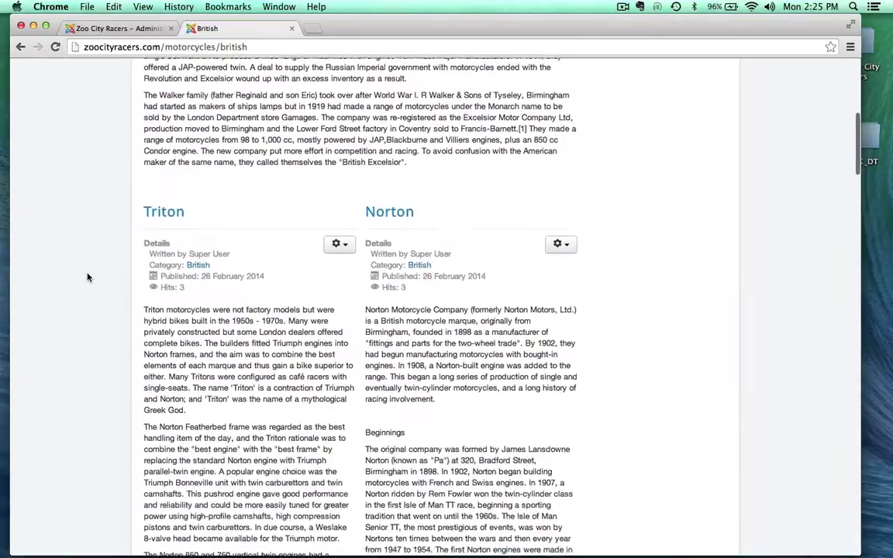
pyautogui.scroll(13, 88, 277)
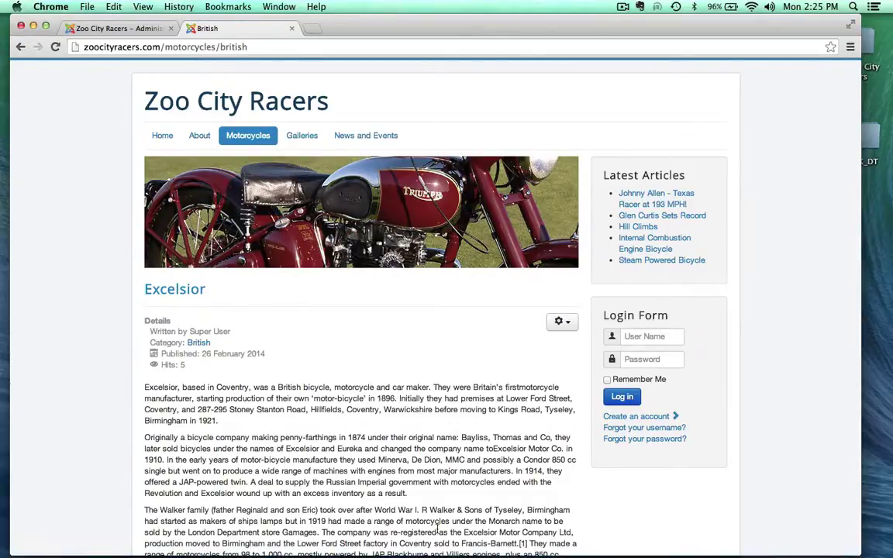
pyautogui.scroll(-3, 311, 457)
pyautogui.scroll(3, 311, 457)
# Step: In the administrator tab, open the Media Manager from the Content menu
pyautogui.click(107, 30)
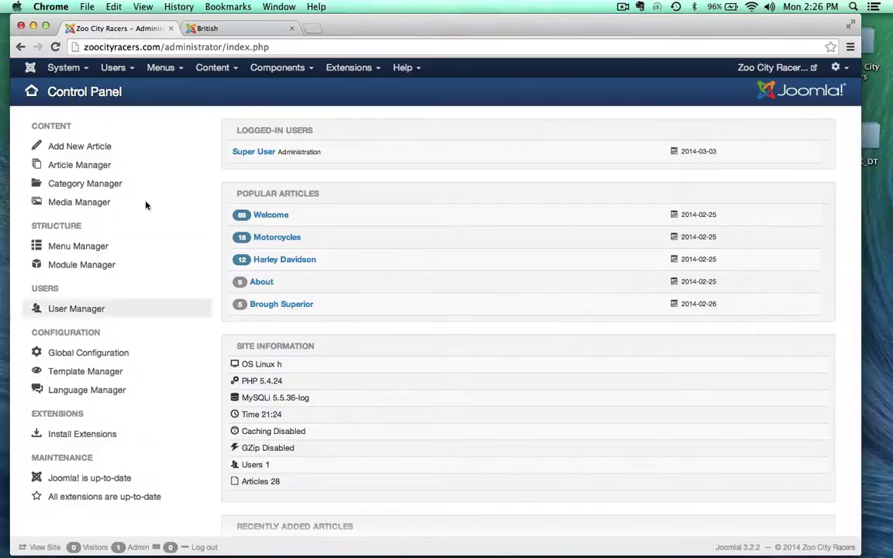
pyautogui.click(212, 68)
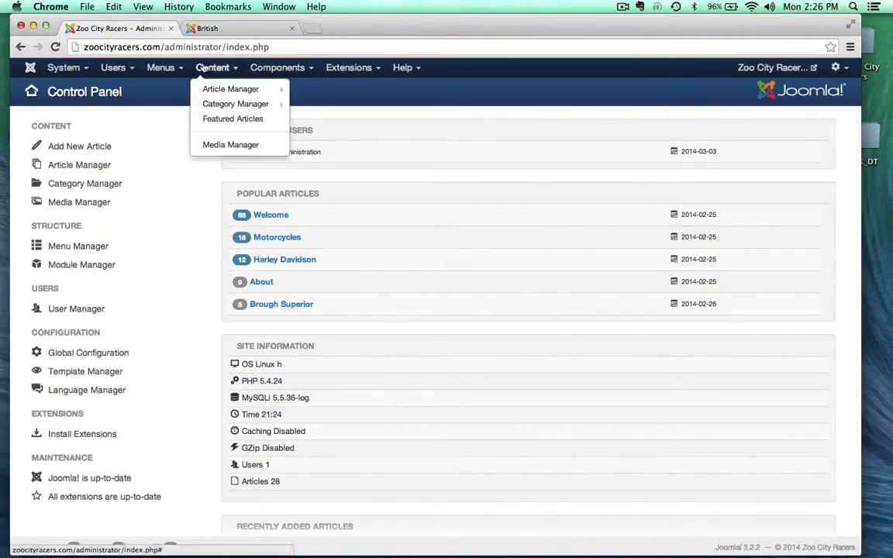
pyautogui.click(230, 144)
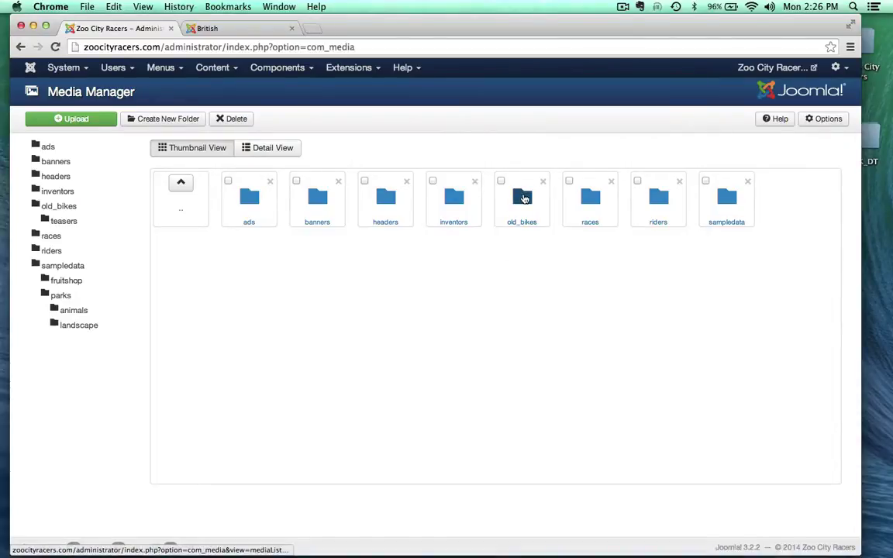
# Step: Open the old_bikes > teasers folder and compare it with the live British page
pyautogui.click(523, 199)
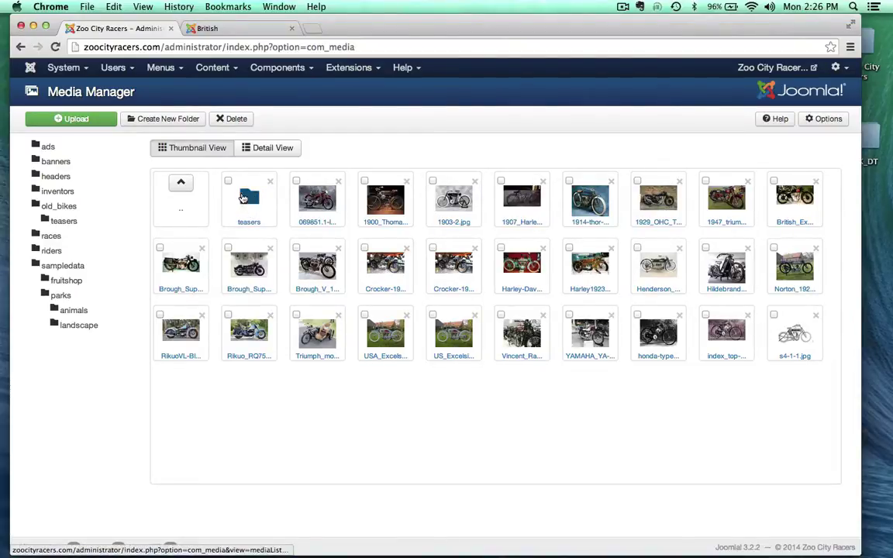
pyautogui.click(243, 198)
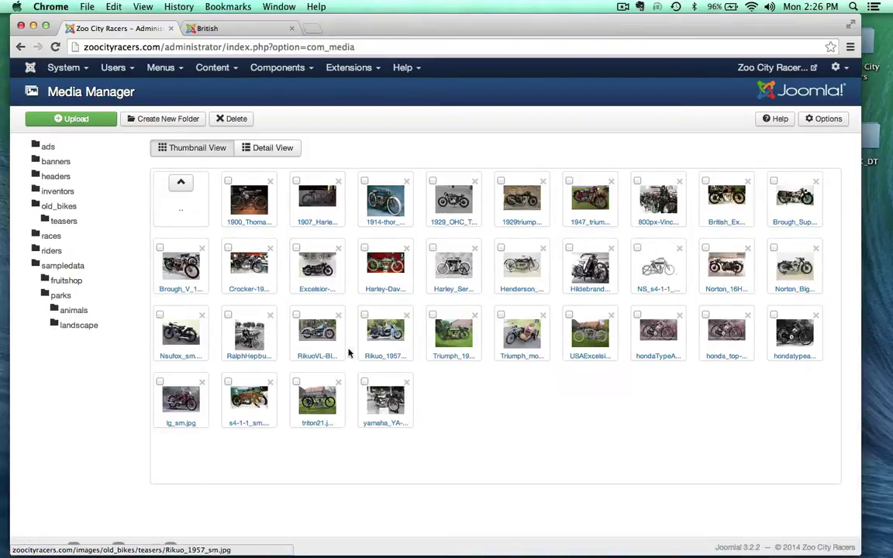
pyautogui.click(209, 28)
pyautogui.scroll(-5, 191, 379)
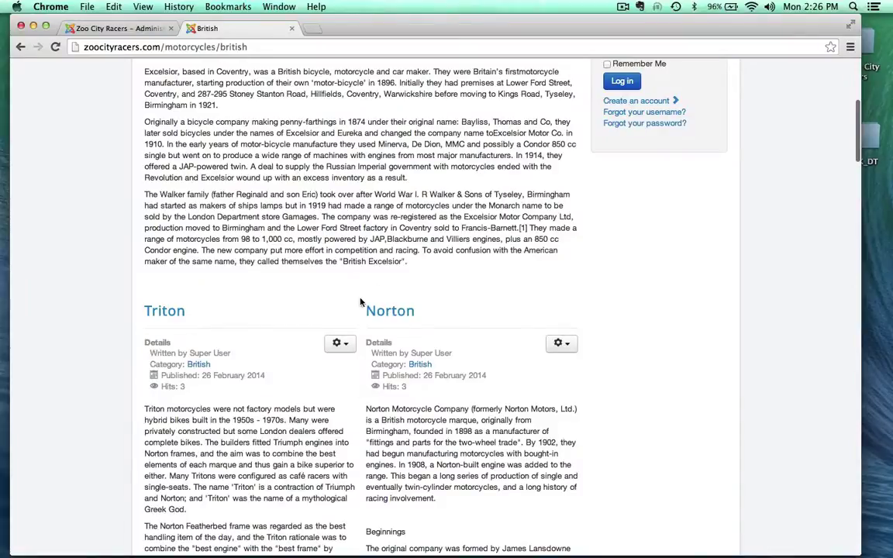
pyautogui.click(108, 28)
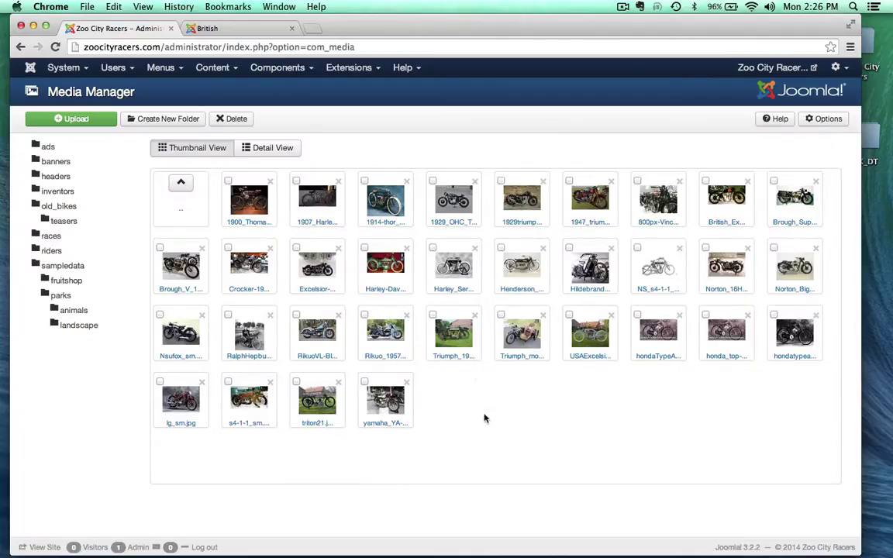
# Step: Preview the Triumph teaser image, then go back up to the old_bikes folder
pyautogui.click(452, 341)
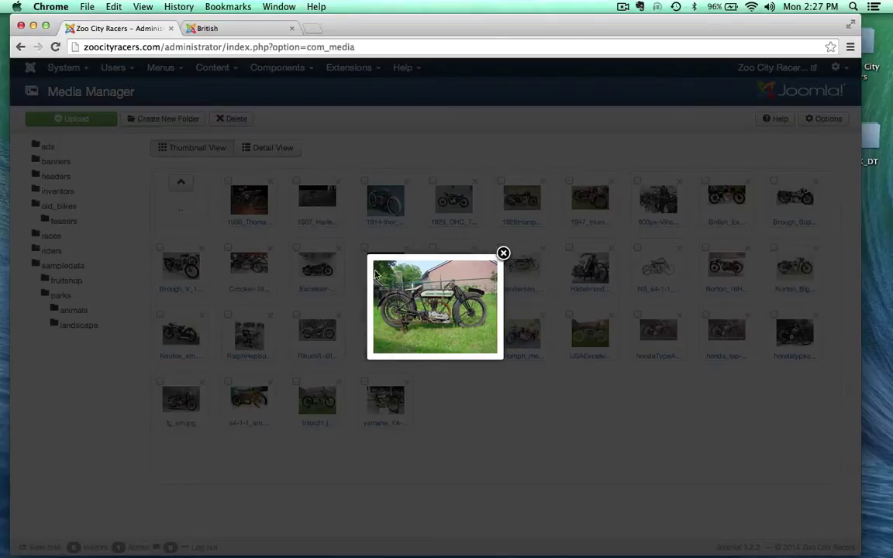
pyautogui.click(503, 253)
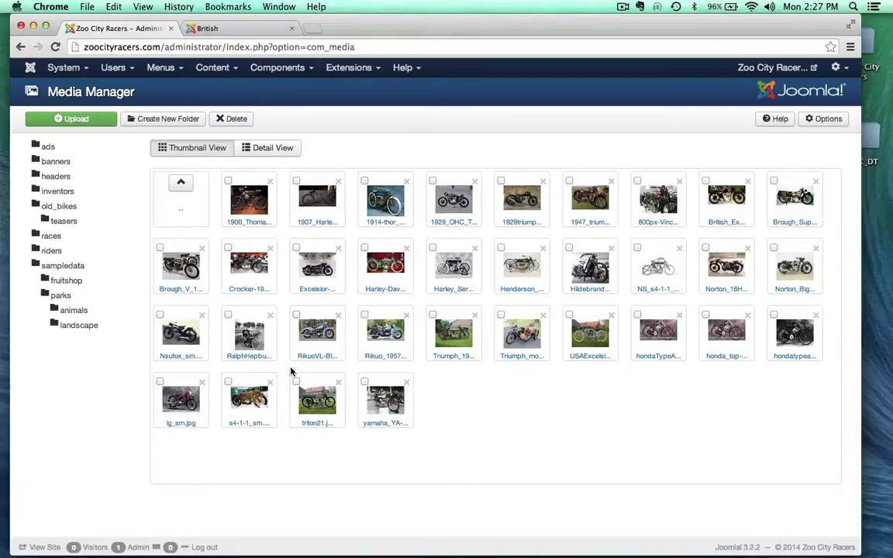
pyautogui.click(157, 175)
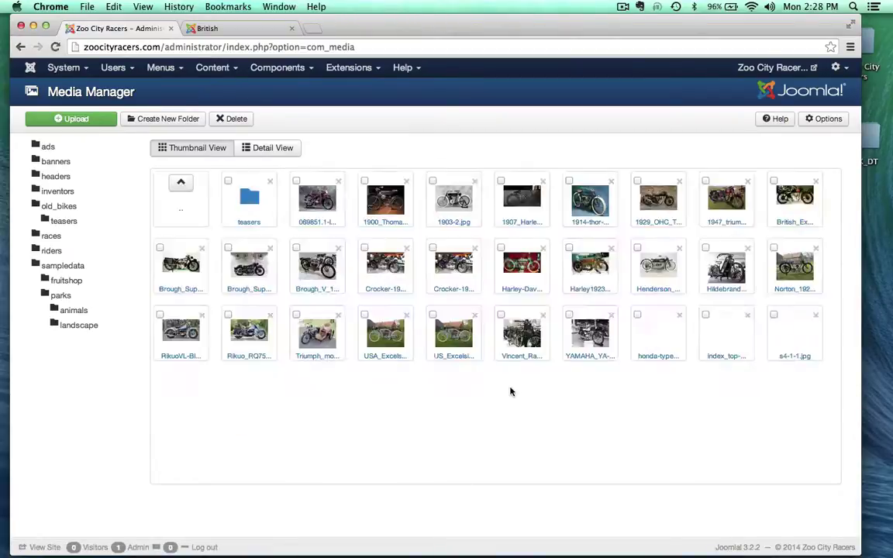
# Step: From the media root, open races and add a new folder named hill_climbs
pyautogui.click(180, 186)
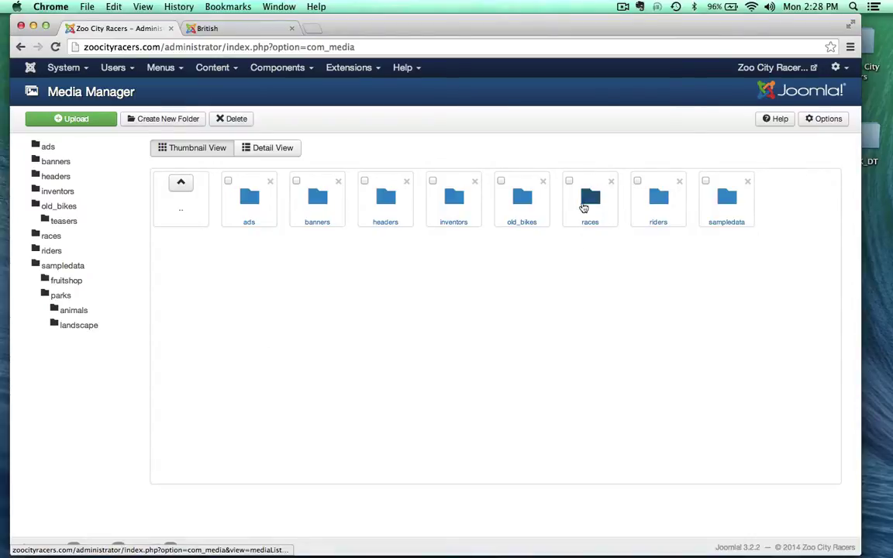
pyautogui.click(589, 222)
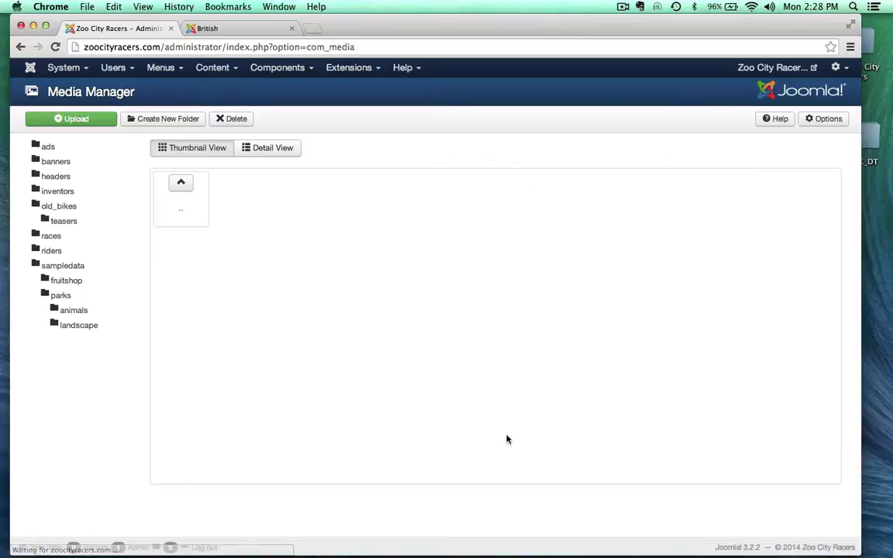
pyautogui.click(169, 120)
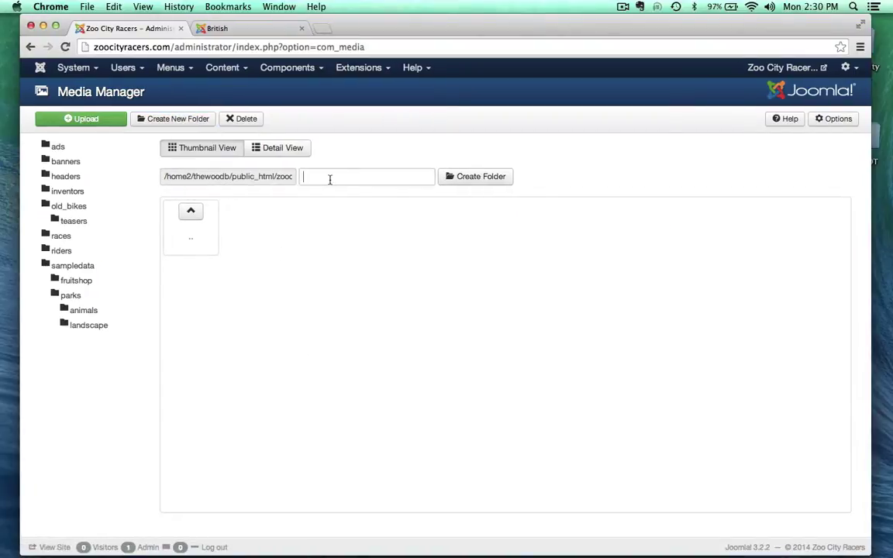
pyautogui.write('hill')
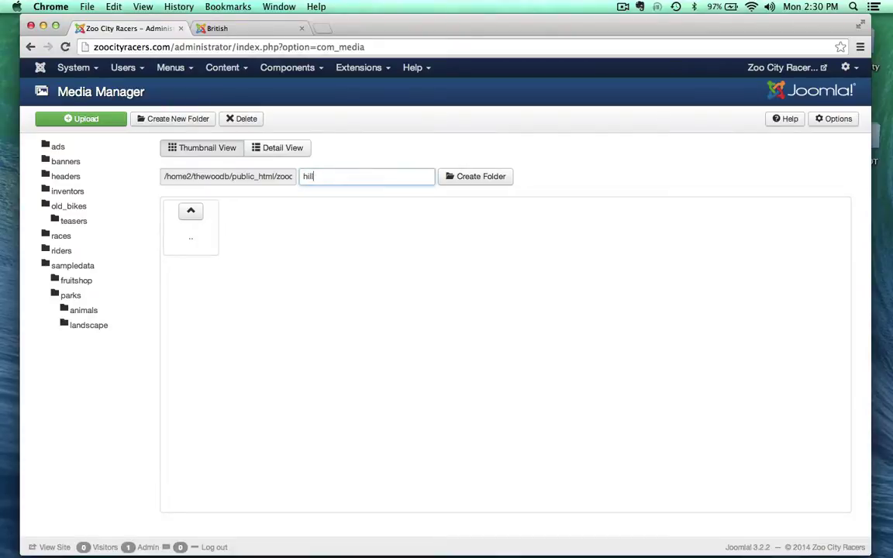
pyautogui.write('_climbs')
pyautogui.click(374, 255)
pyautogui.click(462, 180)
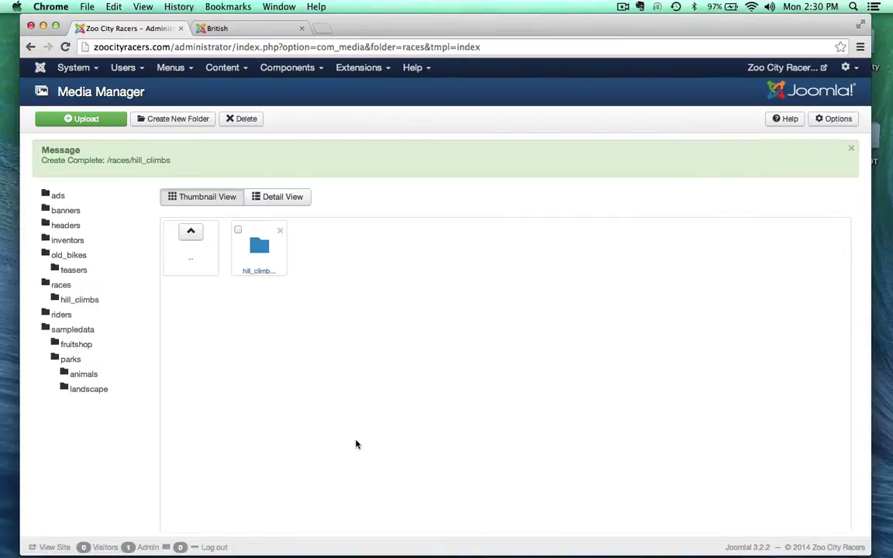
# Step: Upload the seven hill-climb files, starting with hill-climb-poster.jpg, into hill_climbs
pyautogui.click(258, 250)
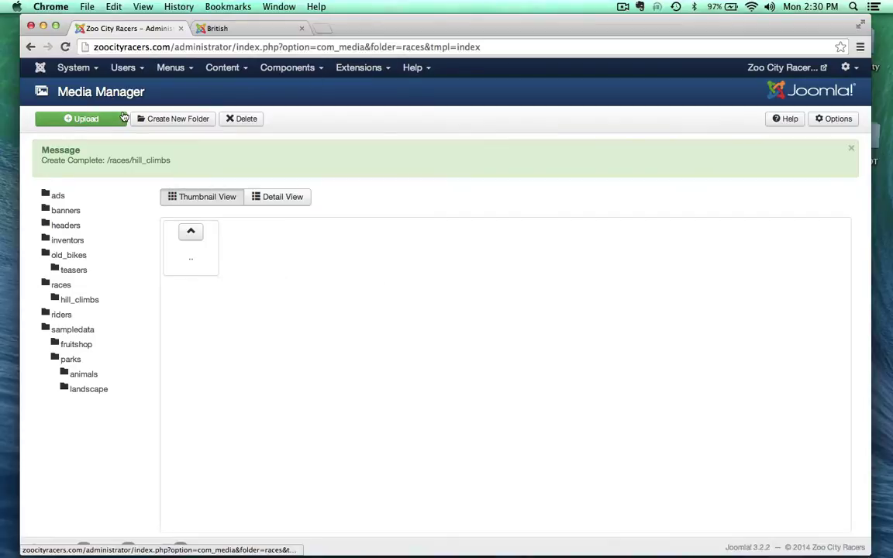
pyautogui.click(88, 120)
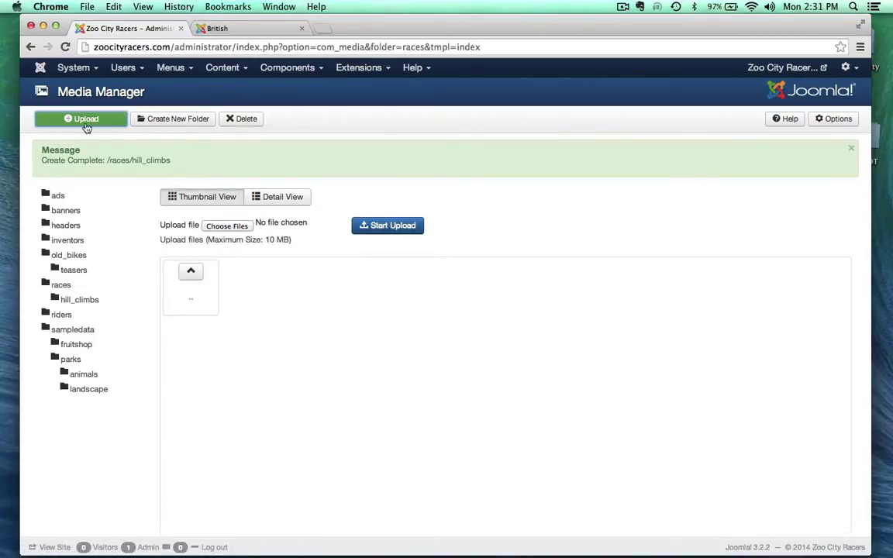
pyautogui.click(227, 226)
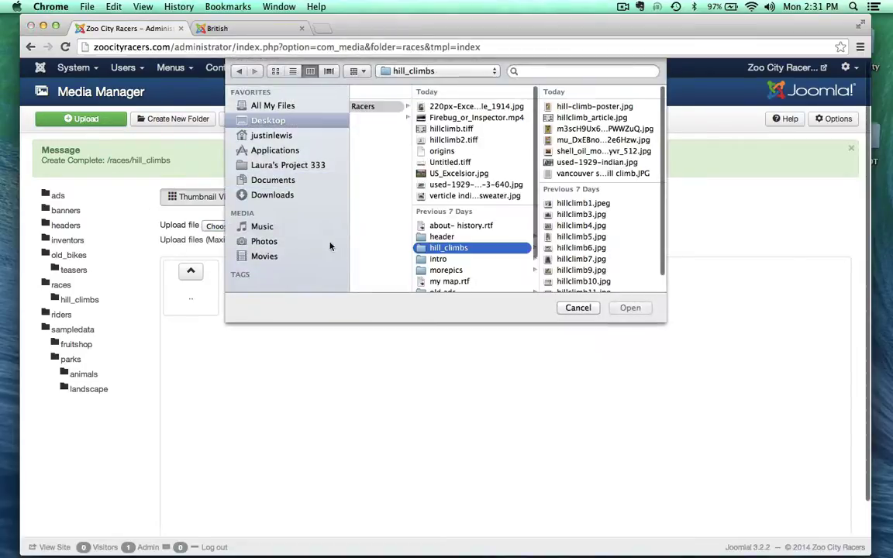
pyautogui.press('Right')
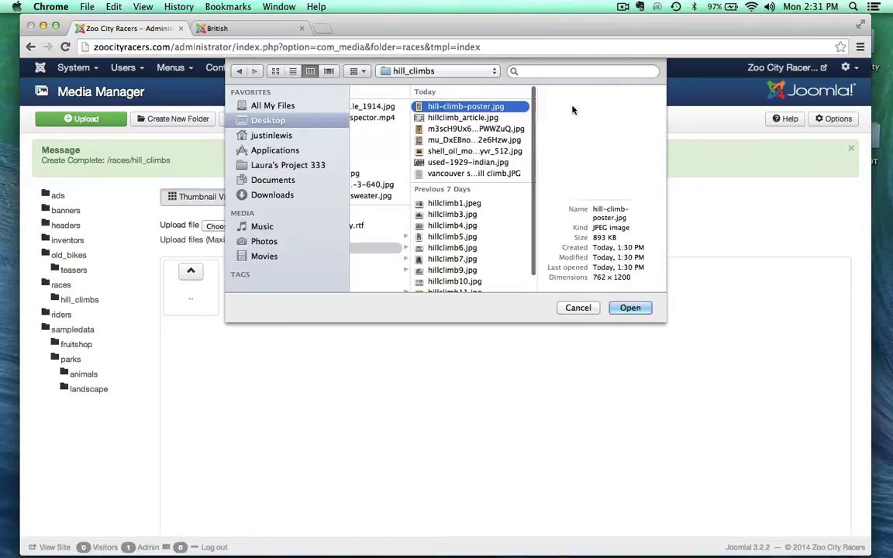
pyautogui.keyDown('shift'); pyautogui.click(472, 174); pyautogui.keyUp('shift')
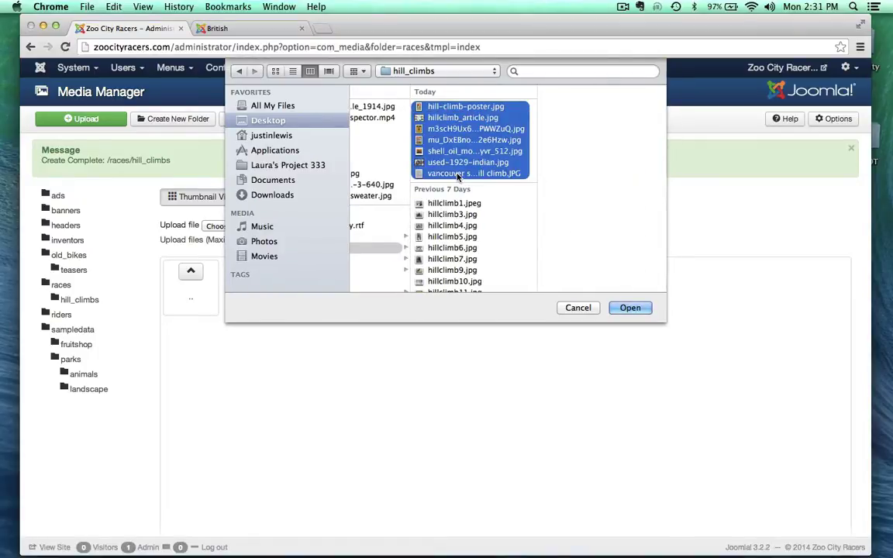
pyautogui.press('Return')
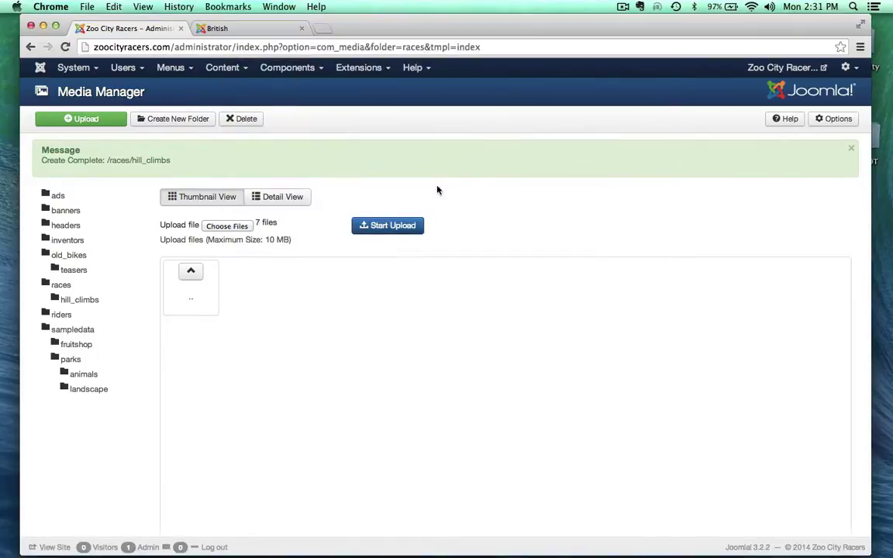
pyautogui.click(403, 226)
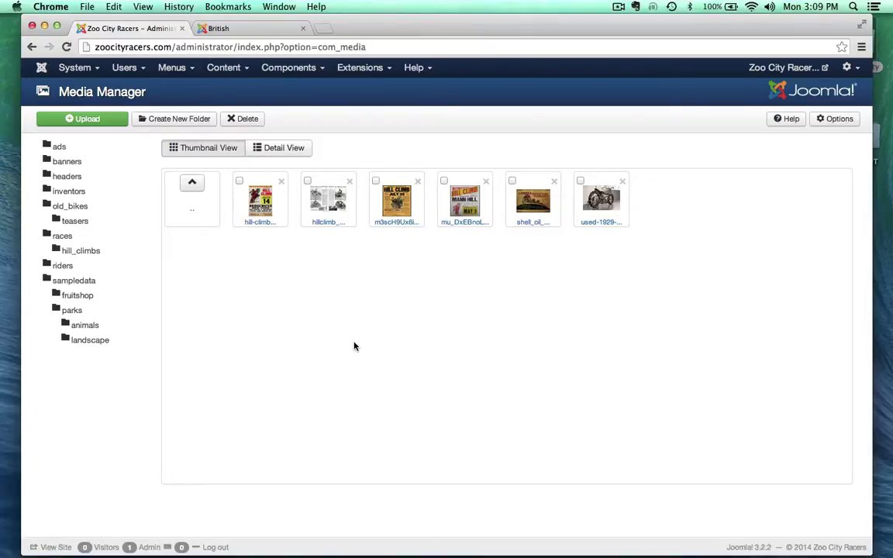
# Step: Go up two levels to the root images folder and bring up the Content menu
pyautogui.scroll(-1, 354, 346)
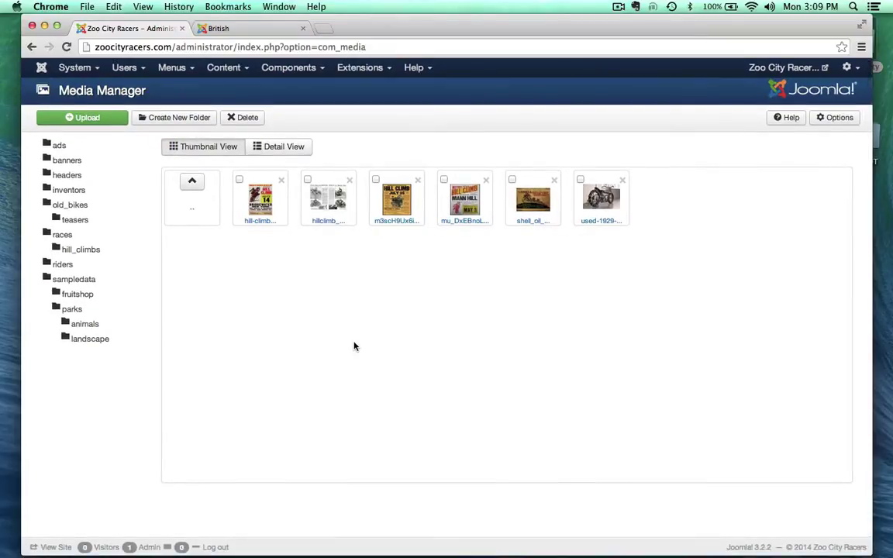
pyautogui.click(200, 185)
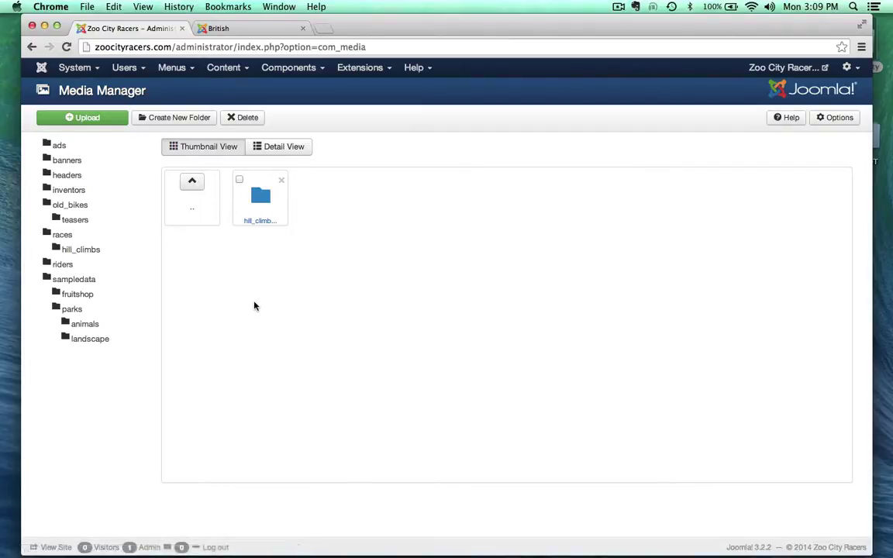
pyautogui.click(189, 178)
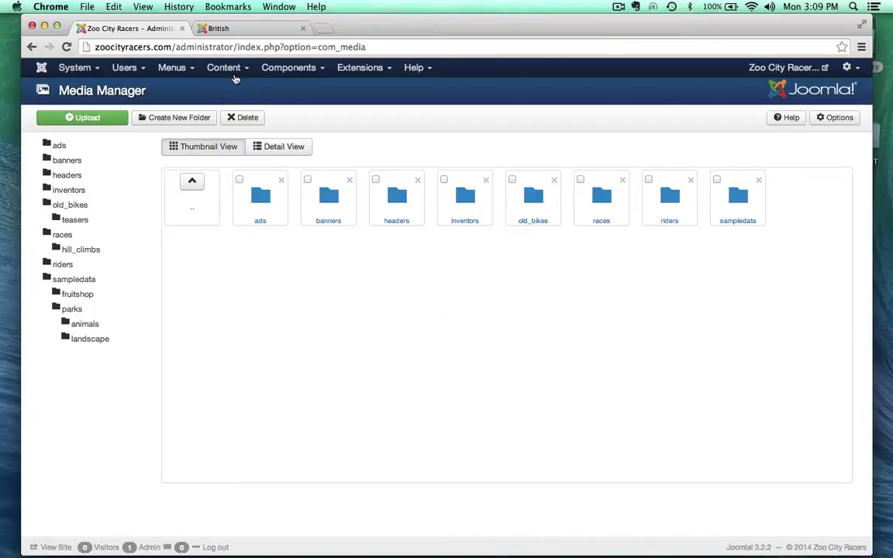
pyautogui.click(235, 69)
# Step: Open the About article from the Article Manager and scroll down to the editor buttons
pyautogui.click(239, 88)
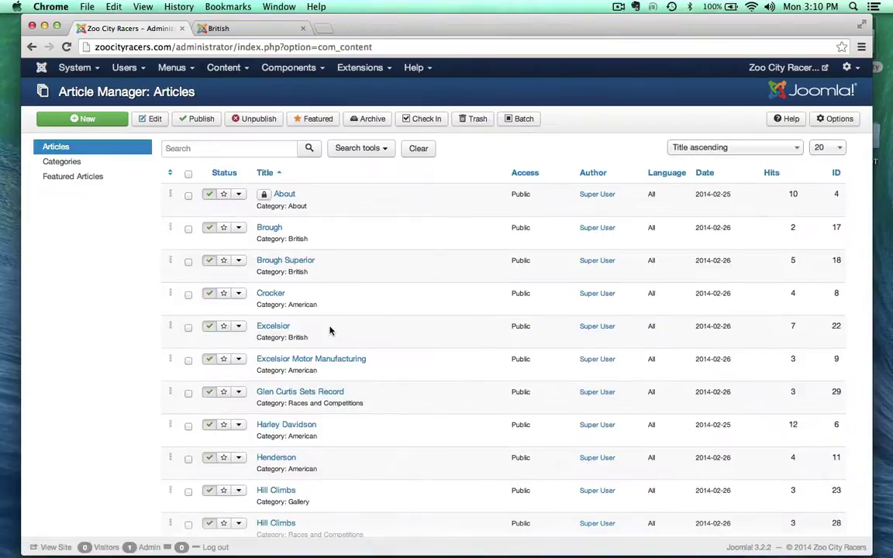
pyautogui.click(281, 197)
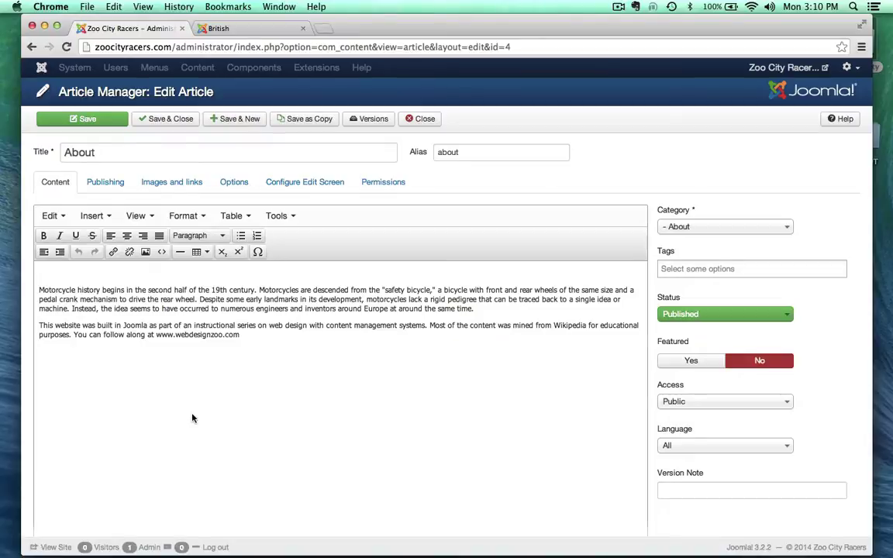
pyautogui.scroll(-4, 193, 419)
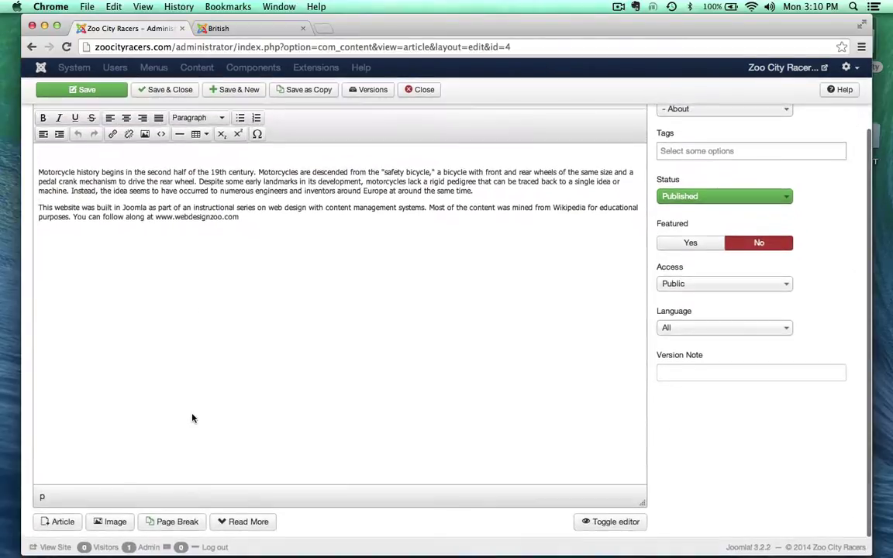
pyautogui.scroll(4, 193, 418)
pyautogui.scroll(-3, 193, 419)
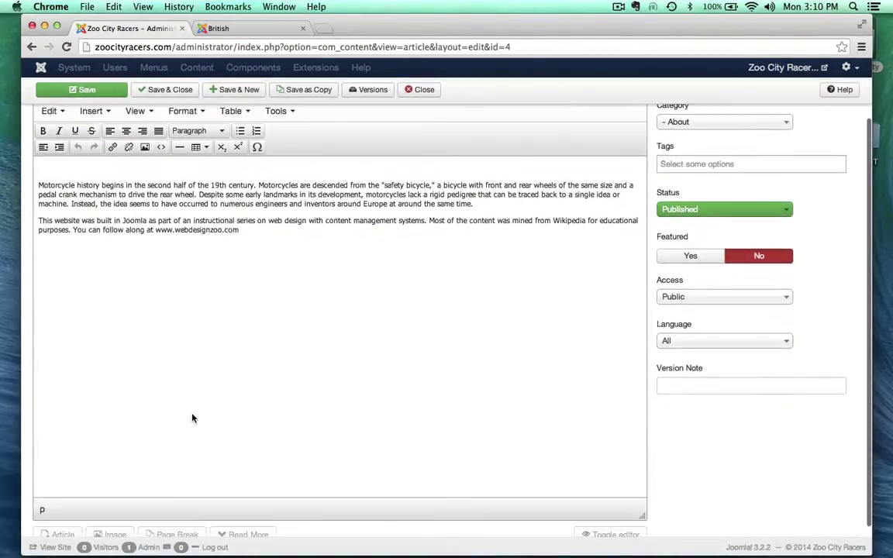
pyautogui.scroll(1, 193, 419)
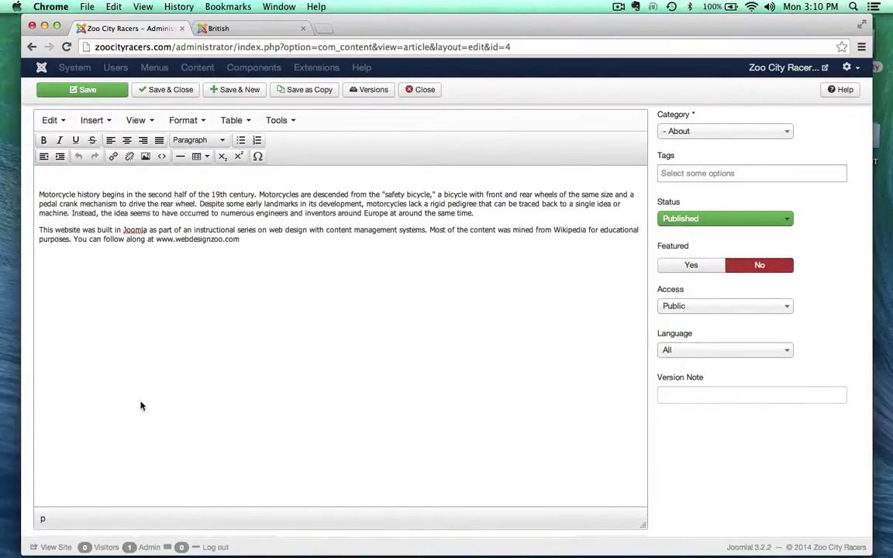
pyautogui.scroll(-2, 144, 412)
# Step: Start inserting an image into the article and browse into the riders folder
pyautogui.click(111, 502)
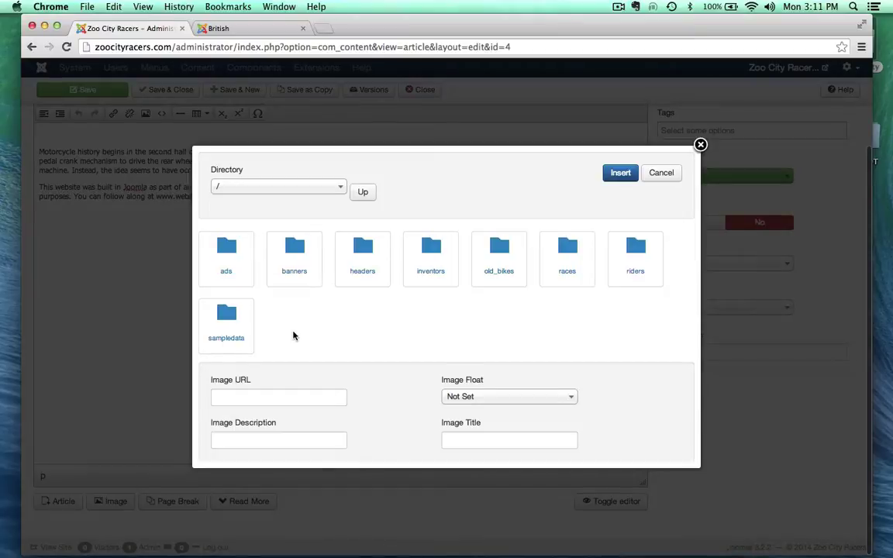
pyautogui.scroll(-3, 335, 281)
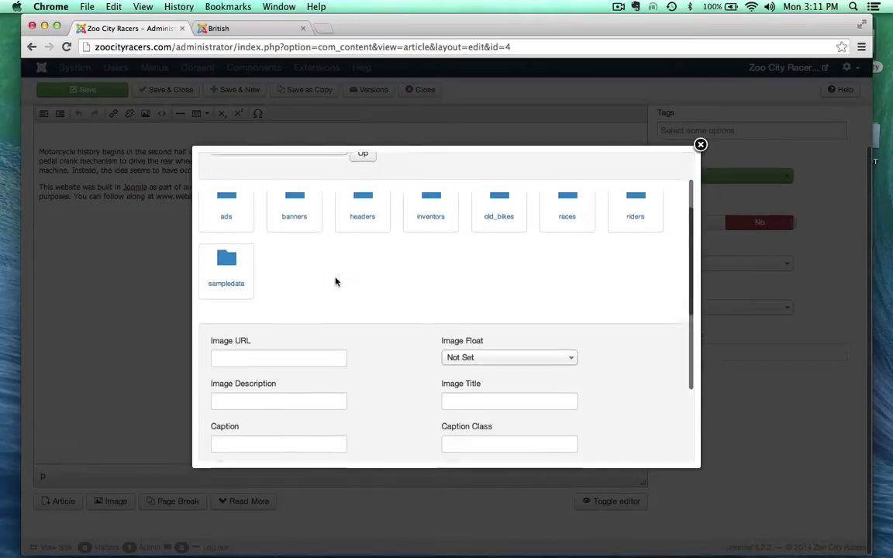
pyautogui.scroll(3, 335, 282)
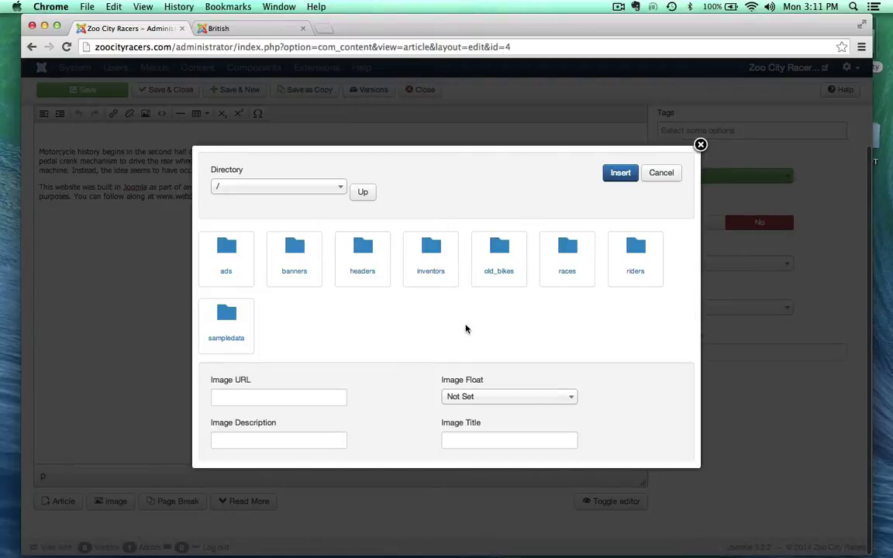
pyautogui.scroll(-5, 465, 329)
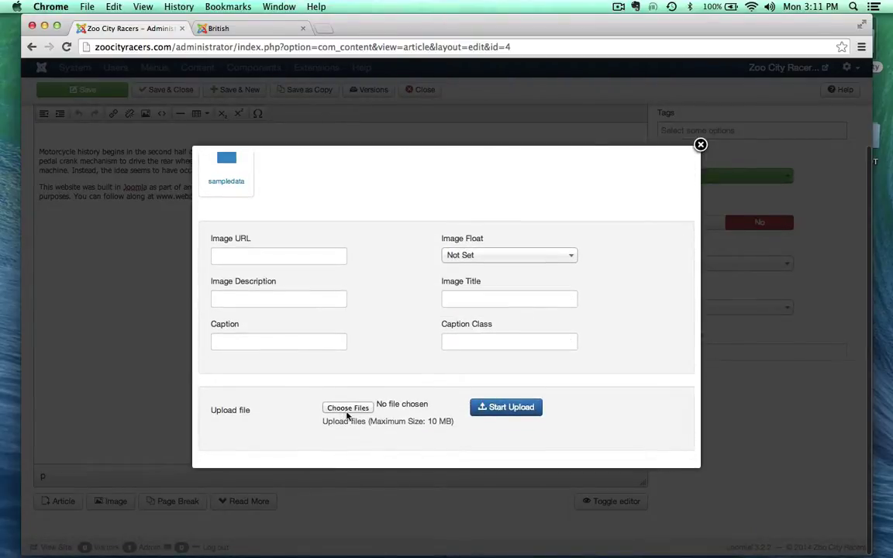
pyautogui.scroll(4, 381, 319)
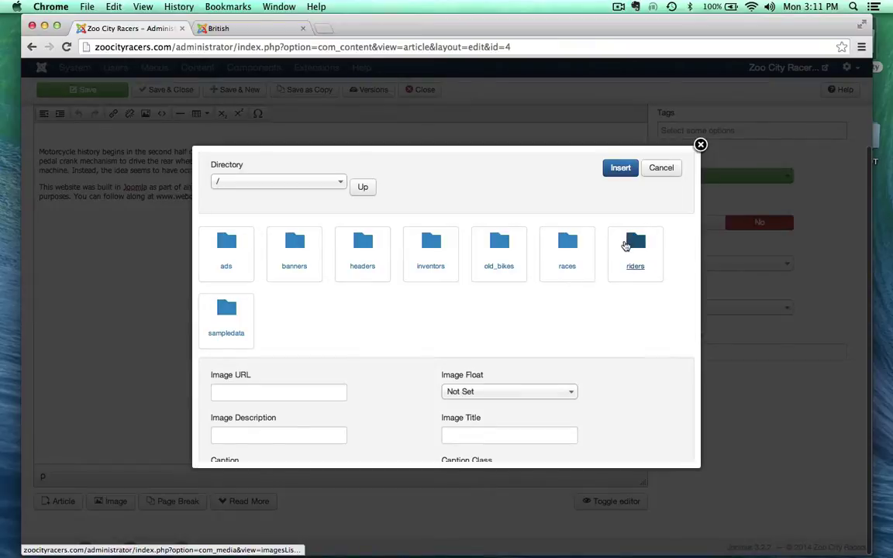
pyautogui.click(634, 246)
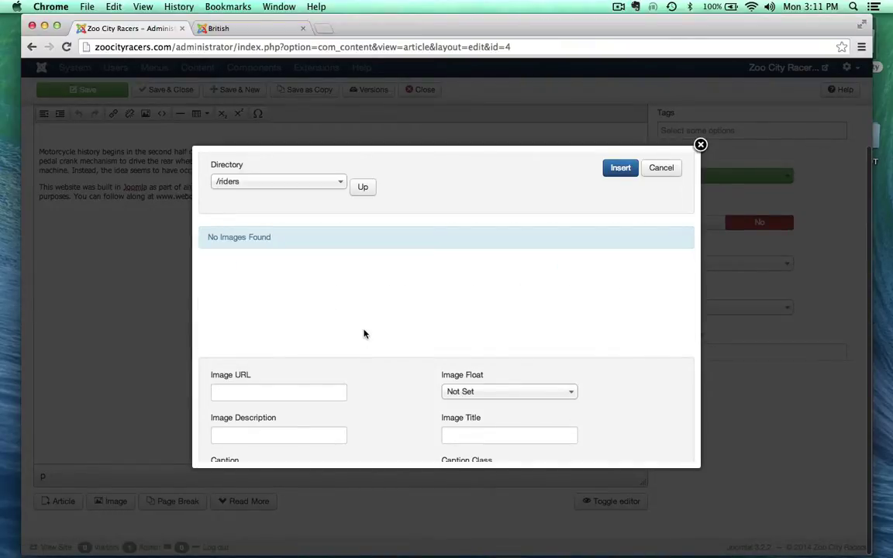
pyautogui.scroll(-2, 364, 334)
pyautogui.scroll(2, 364, 334)
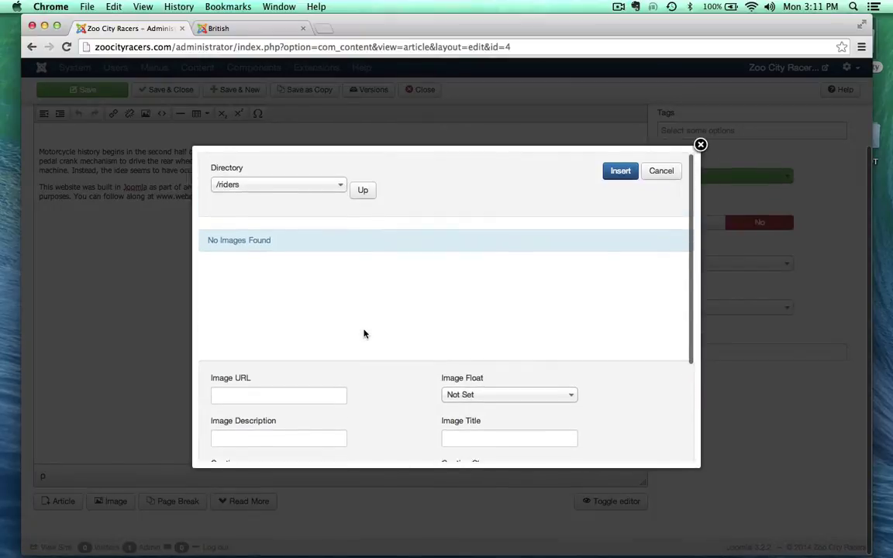
pyautogui.scroll(-3, 317, 323)
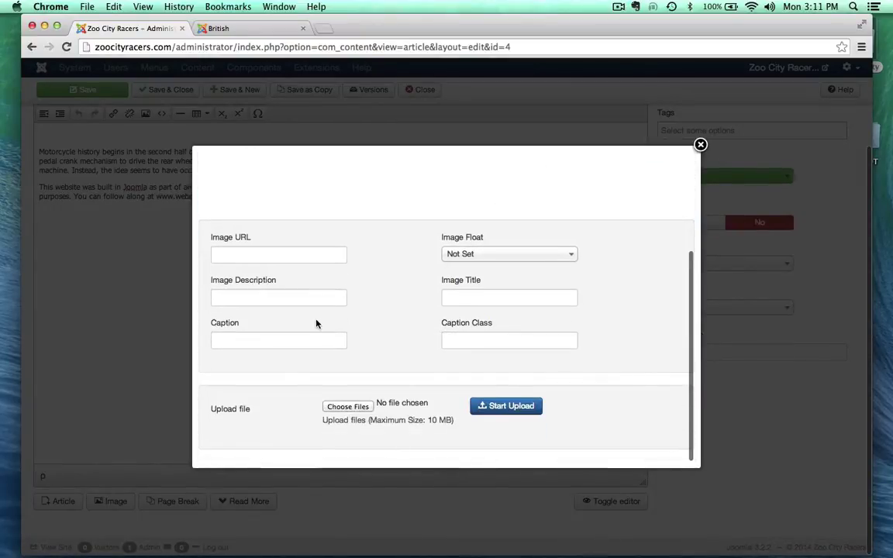
# Step: Upload antique_harley_riders.jpg from the computer's old_riders folder
pyautogui.click(346, 406)
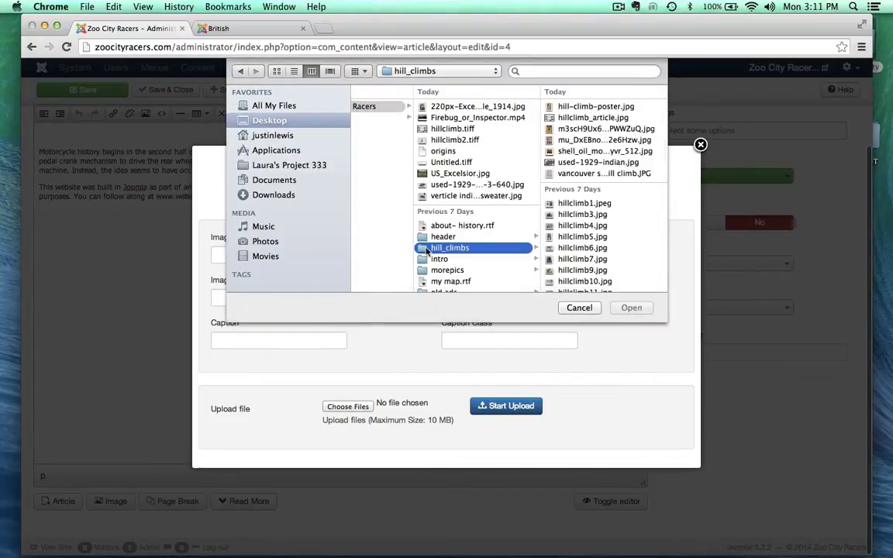
pyautogui.scroll(-2, 425, 246)
pyautogui.scroll(-2, 425, 246)
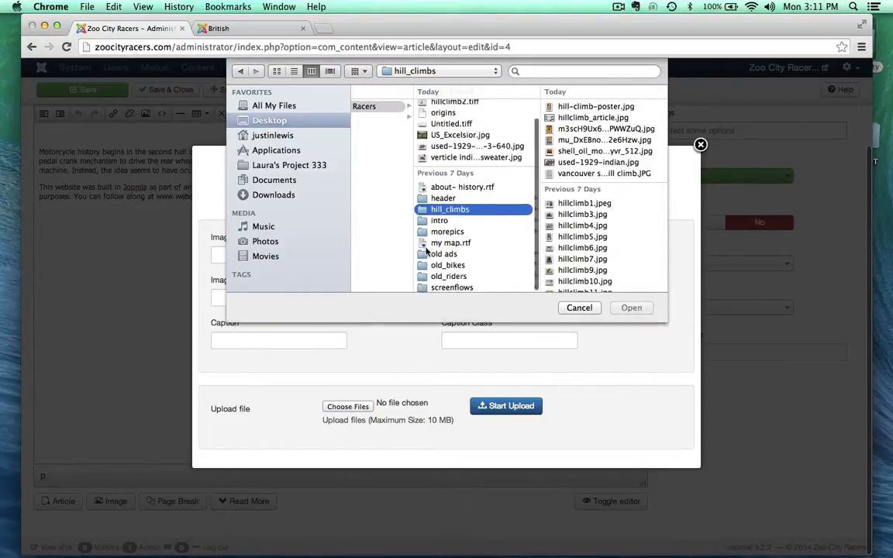
pyautogui.click(436, 276)
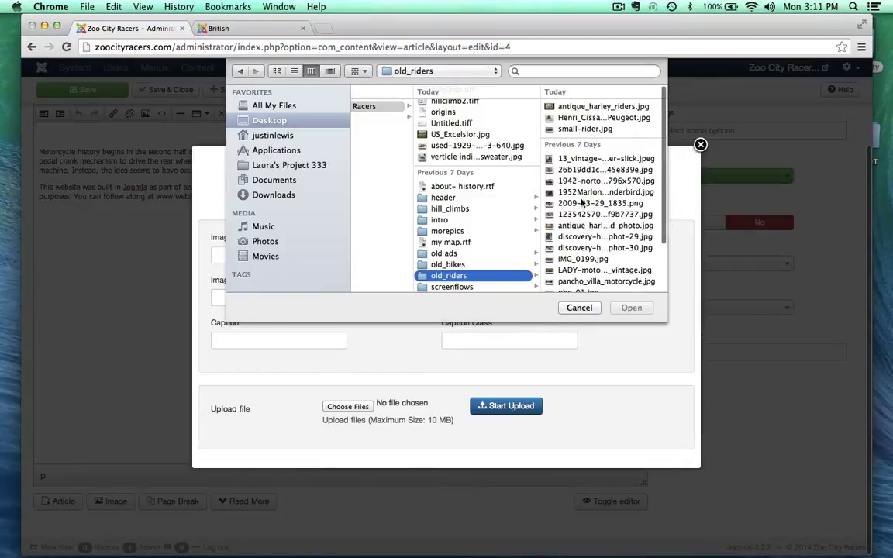
pyautogui.click(579, 227)
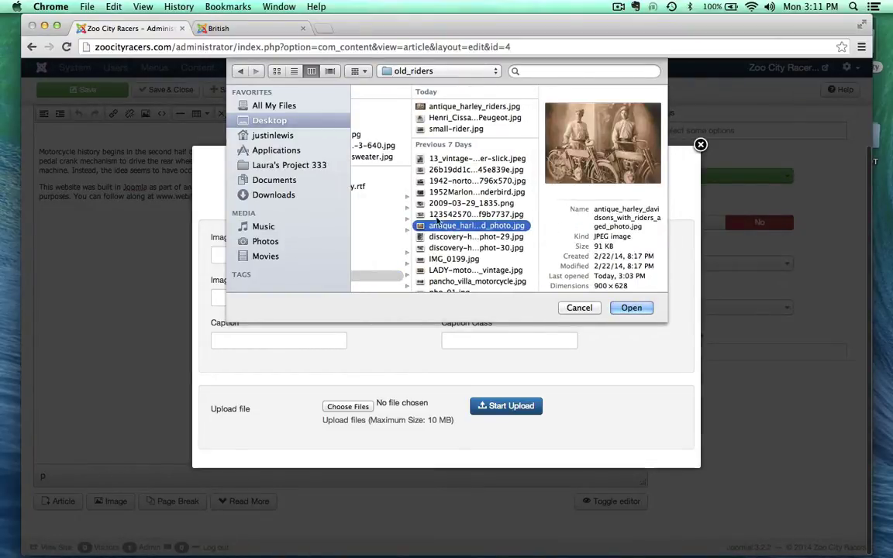
pyautogui.click(452, 109)
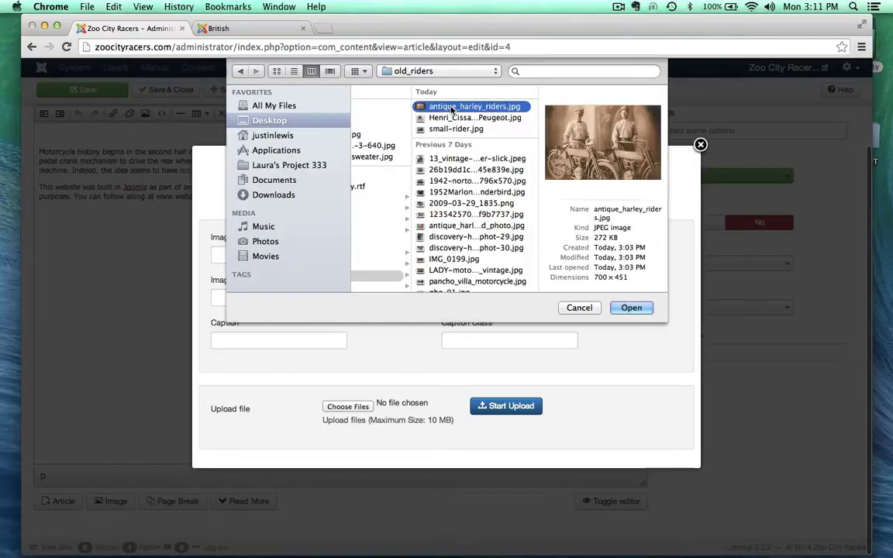
pyautogui.press('space')
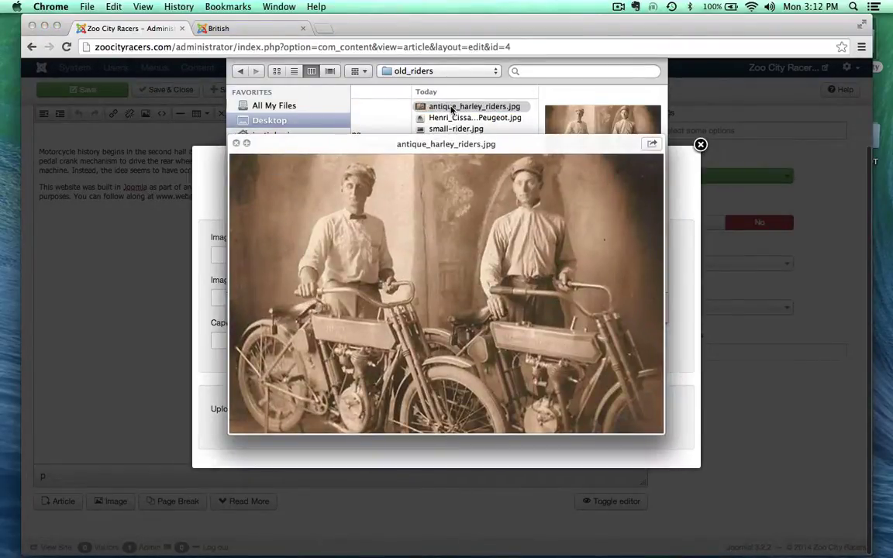
pyautogui.press('space')
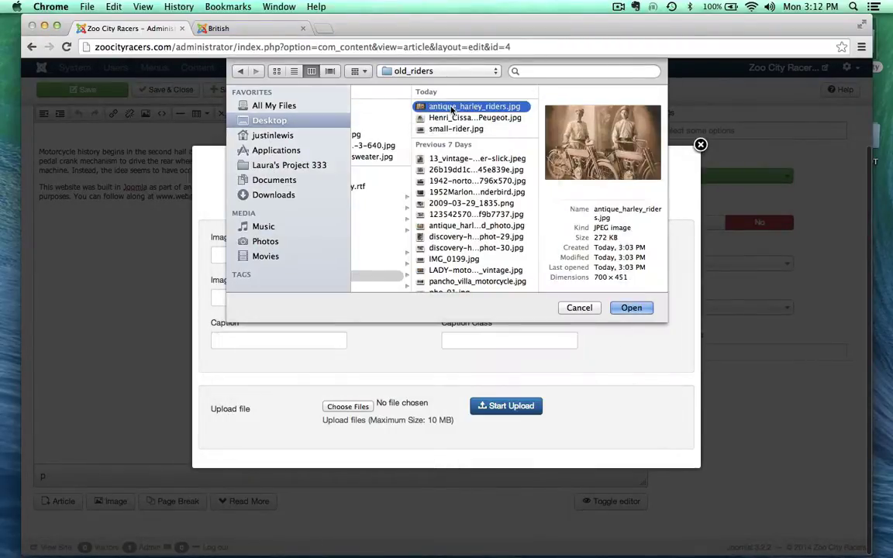
pyautogui.click(629, 309)
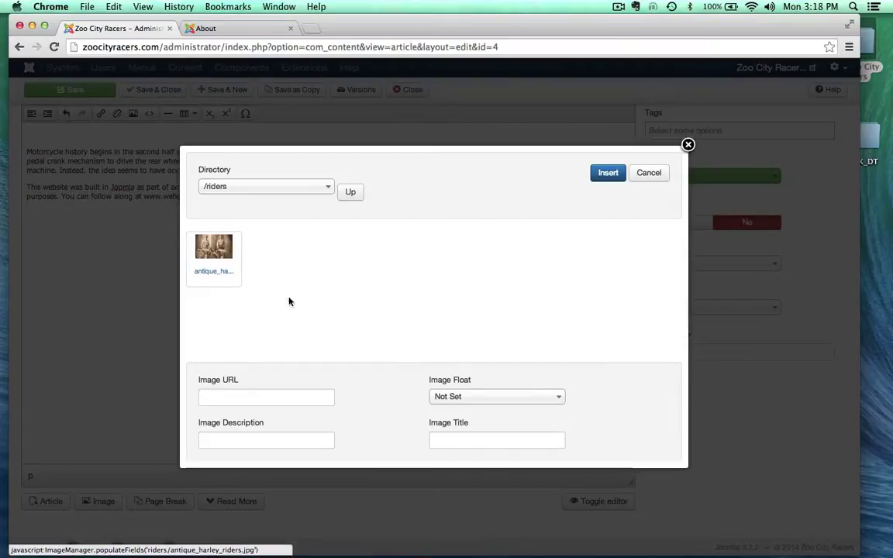
# Step: Select the uploaded antique riders photo and check its file name in the image path
pyautogui.click(214, 279)
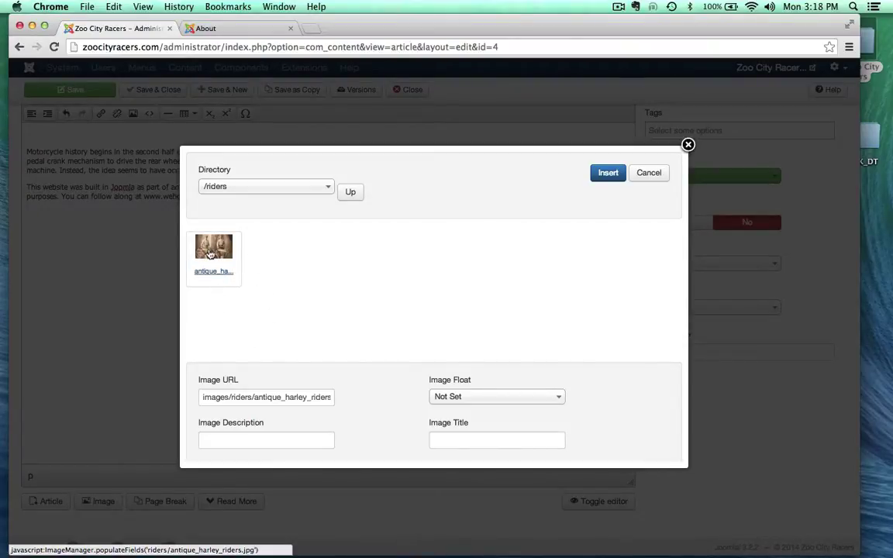
pyautogui.scroll(-1, 307, 355)
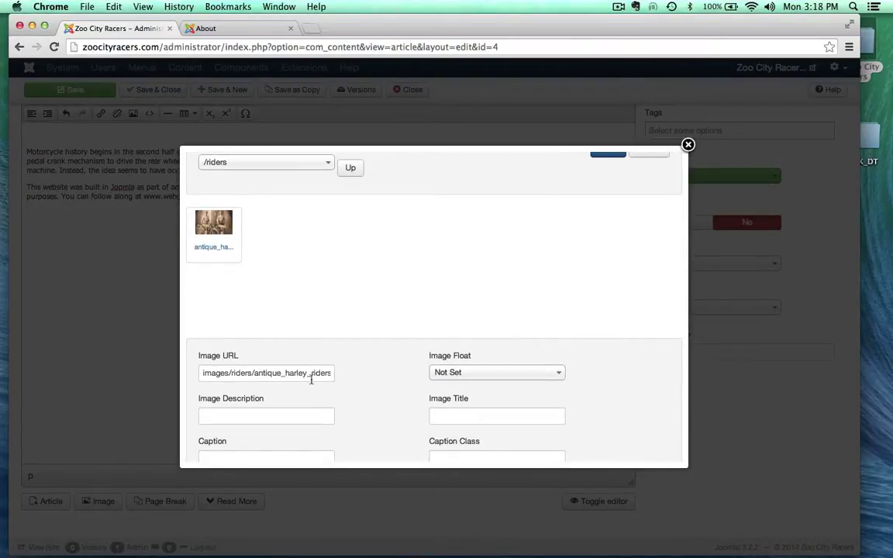
pyautogui.doubleClick(217, 373)
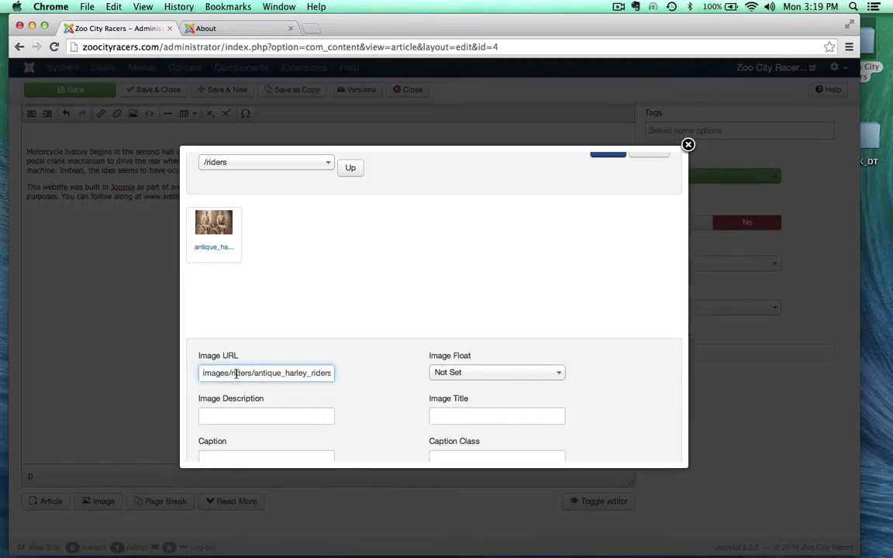
pyautogui.doubleClick(239, 372)
pyautogui.click(254, 373)
pyautogui.moveTo(253, 372); pyautogui.dragTo(372, 375)
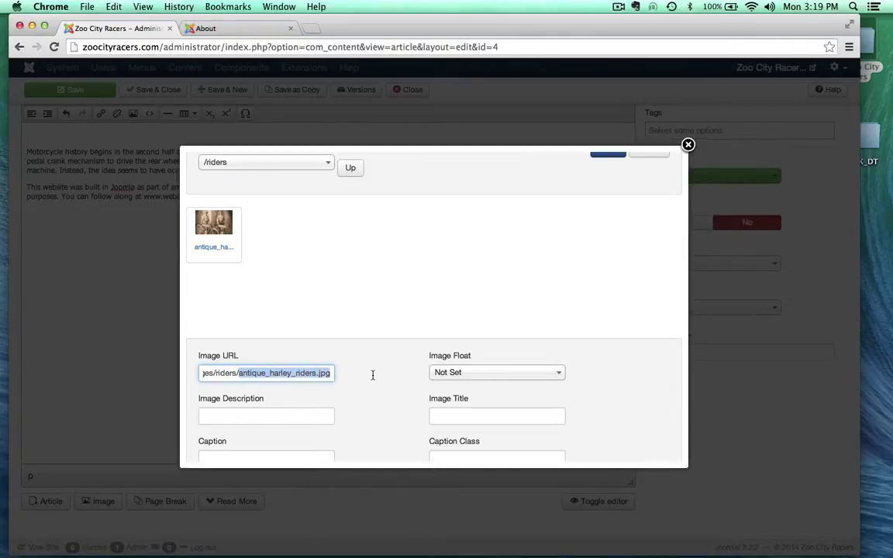
# Step: Enter 'Antique Harley Riders' as the image description and title, then insert the photo
pyautogui.click(285, 418)
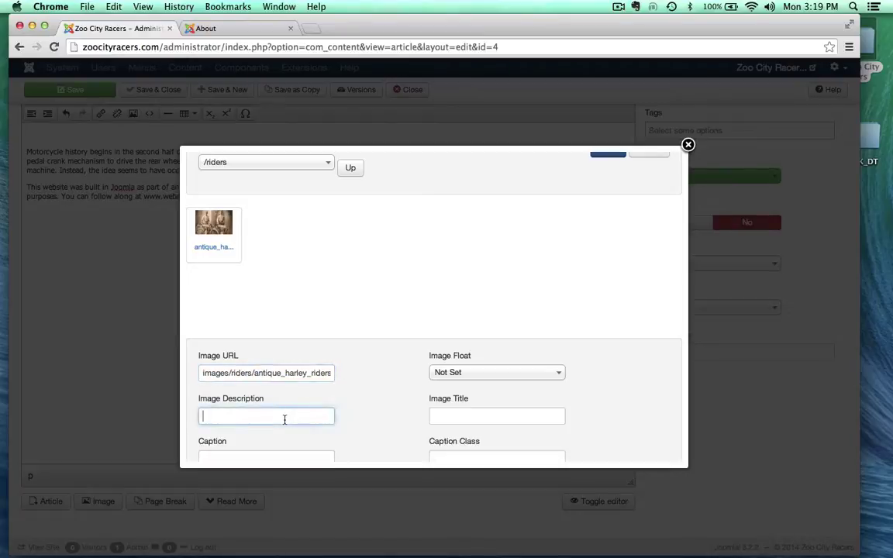
pyautogui.write('Antique Halrey Riders')
pyautogui.moveTo(296, 415); pyautogui.dragTo(277, 371)
pyautogui.press('super+c')
pyautogui.click(454, 413)
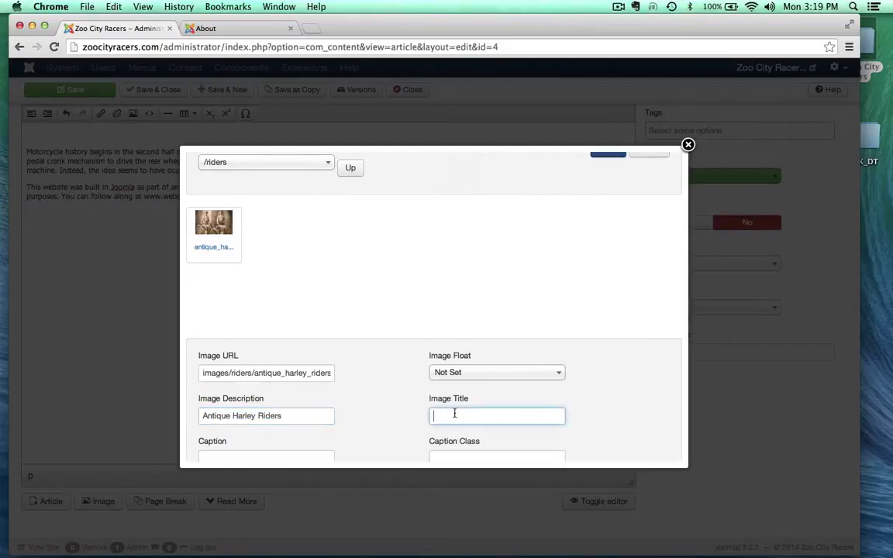
pyautogui.press('super+v')
pyautogui.scroll(-2, 346, 364)
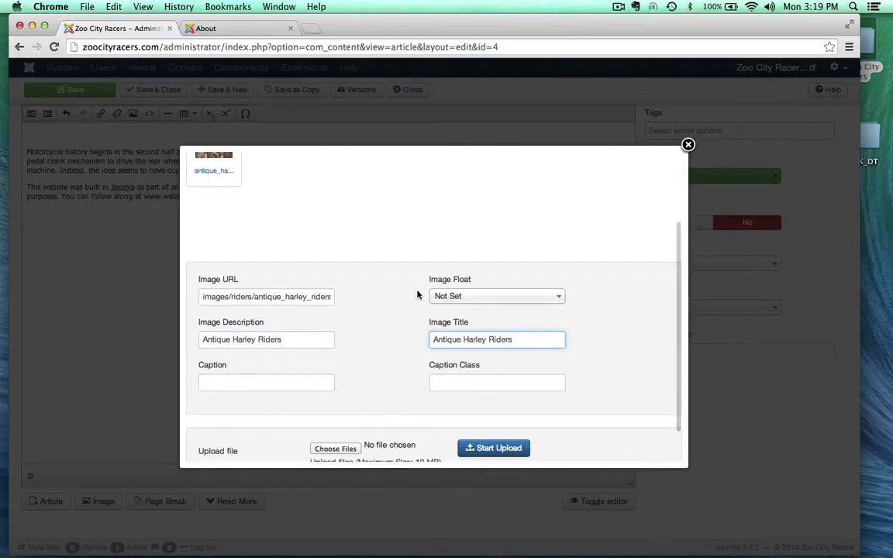
pyautogui.scroll(-1, 353, 238)
pyautogui.scroll(5, 352, 238)
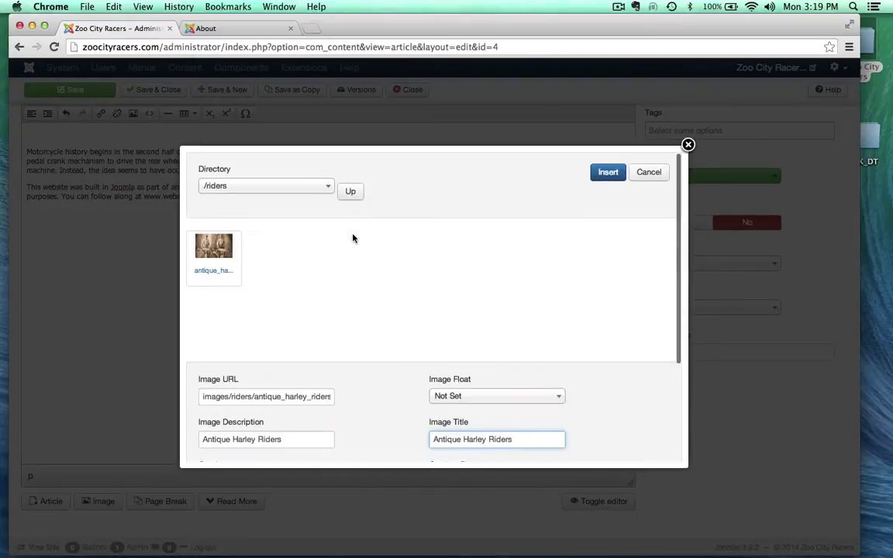
pyautogui.click(610, 173)
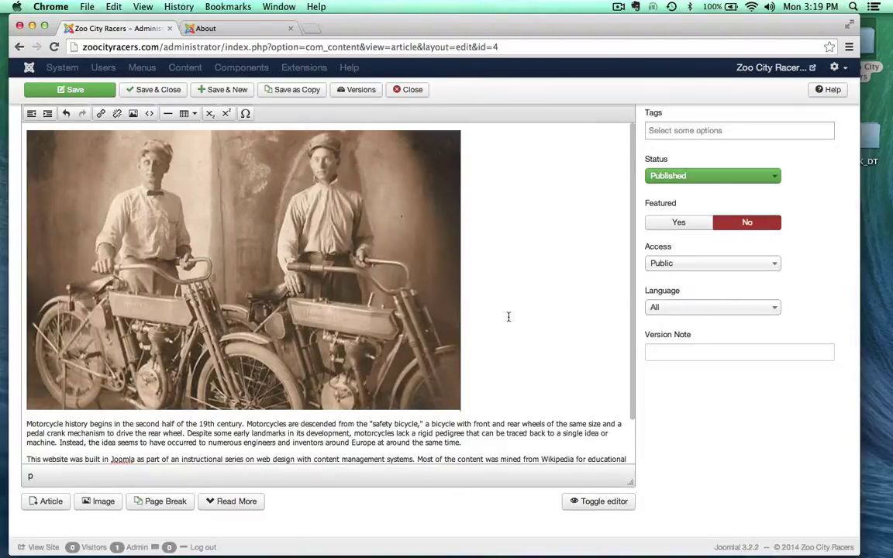
# Step: Save the About article and check the live About page shows the photo above the text
pyautogui.click(70, 89)
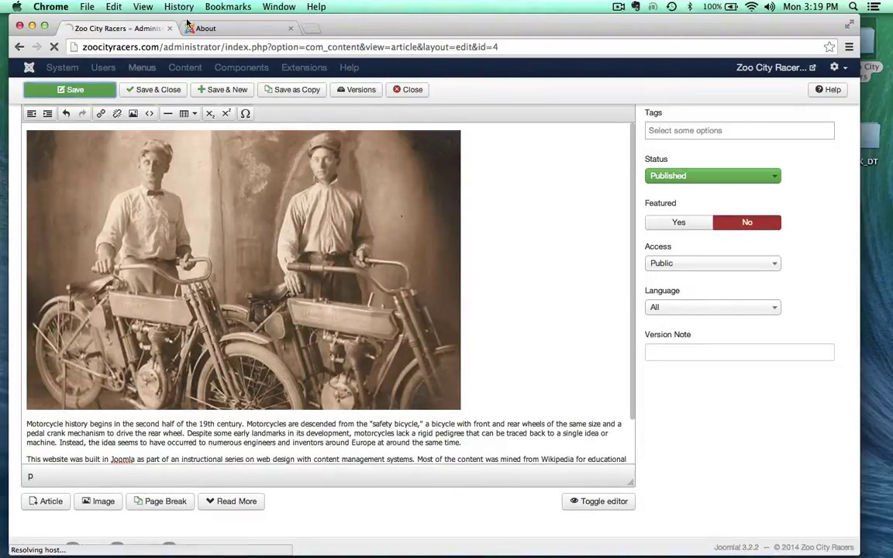
pyautogui.click(291, 28)
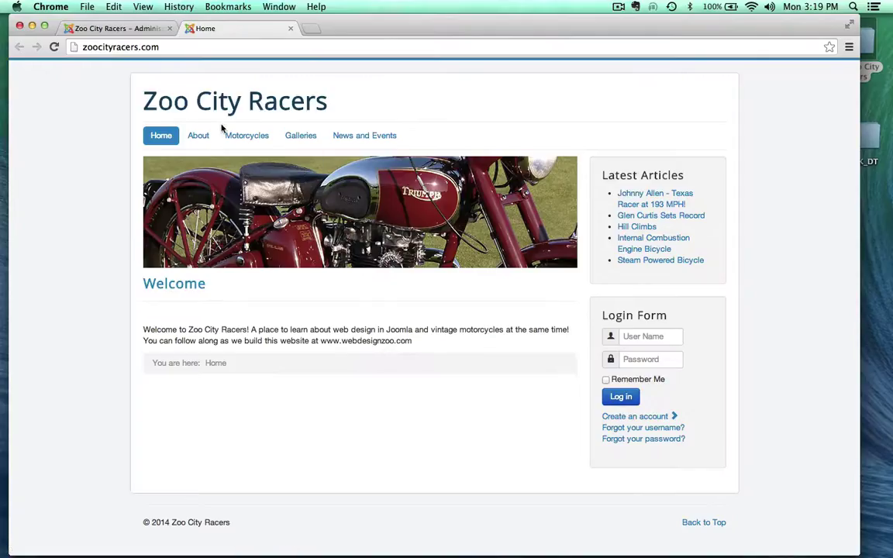
pyautogui.click(198, 135)
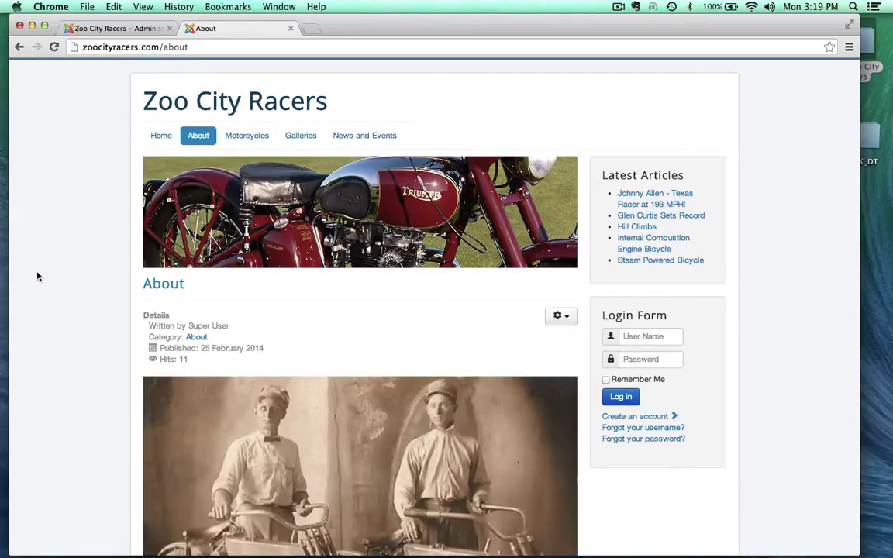
pyautogui.scroll(-5, 38, 276)
pyautogui.scroll(2, 37, 276)
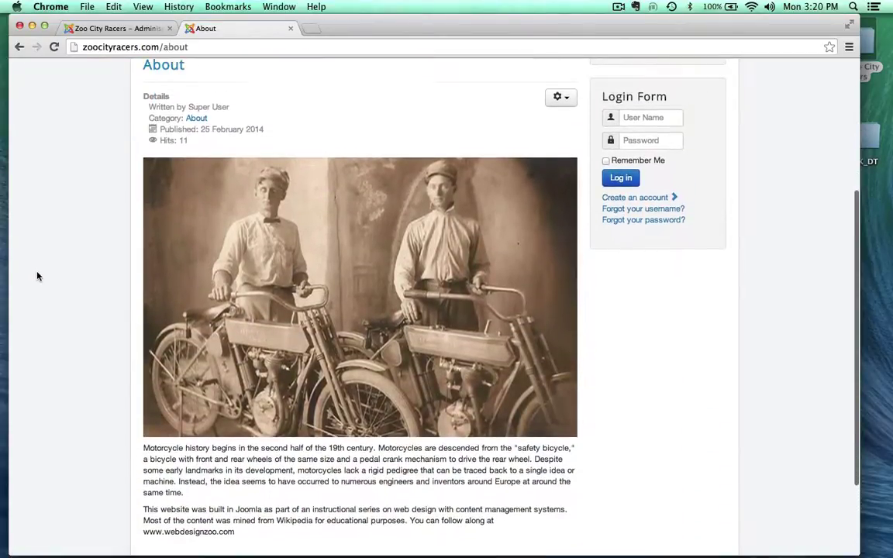
pyautogui.scroll(-3, 37, 276)
pyautogui.scroll(4, 37, 276)
pyautogui.click(116, 28)
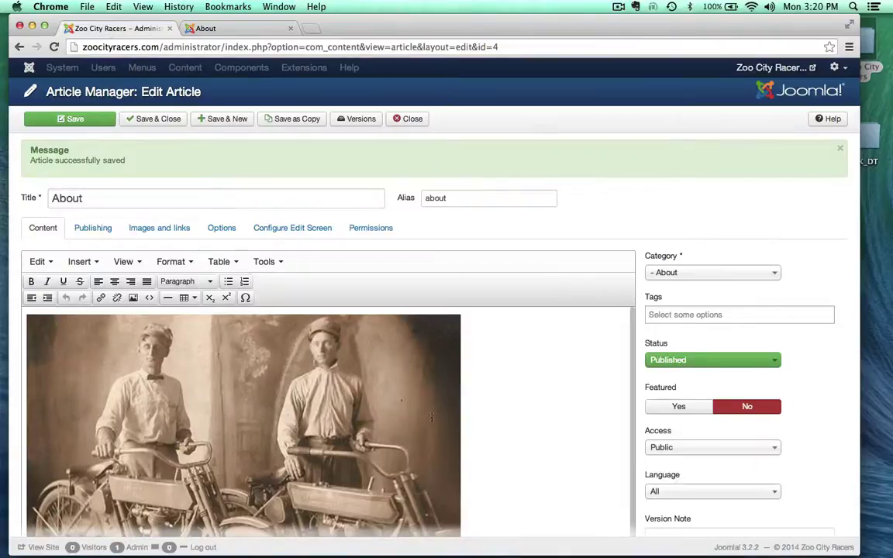
pyautogui.scroll(-2, 498, 202)
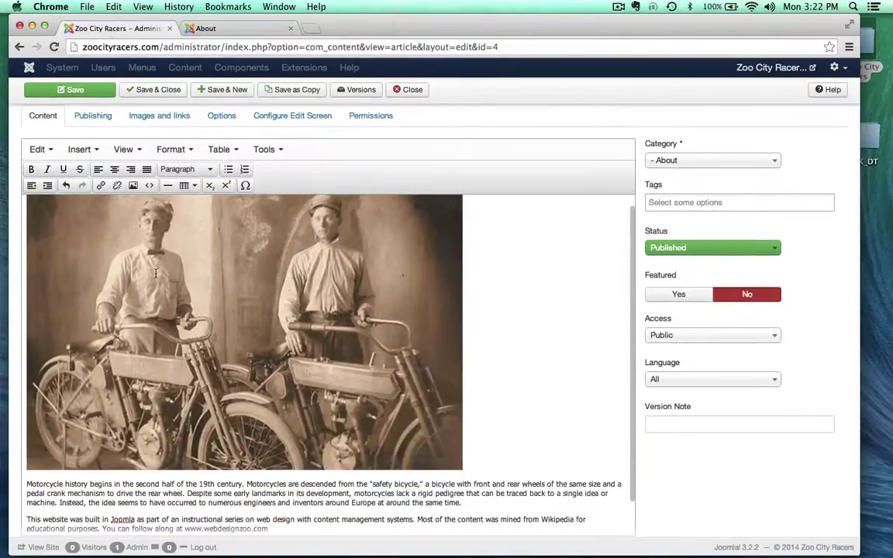
pyautogui.click(218, 306)
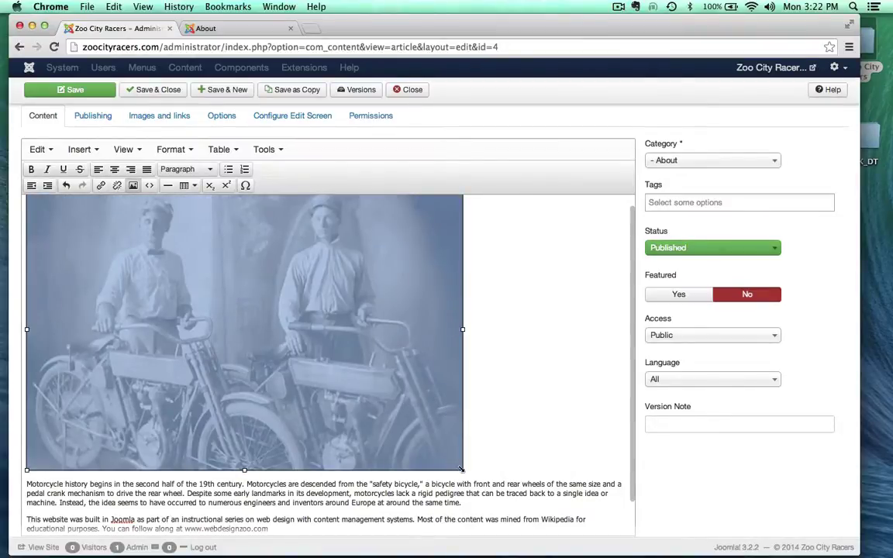
pyautogui.moveTo(462, 470); pyautogui.dragTo(373, 430)
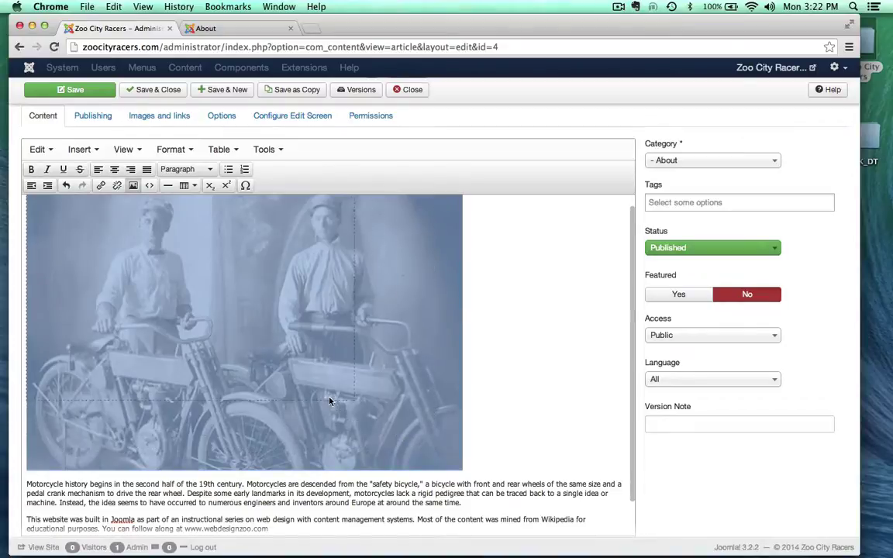
pyautogui.moveTo(328, 401); pyautogui.dragTo(372, 419)
pyautogui.click(474, 468)
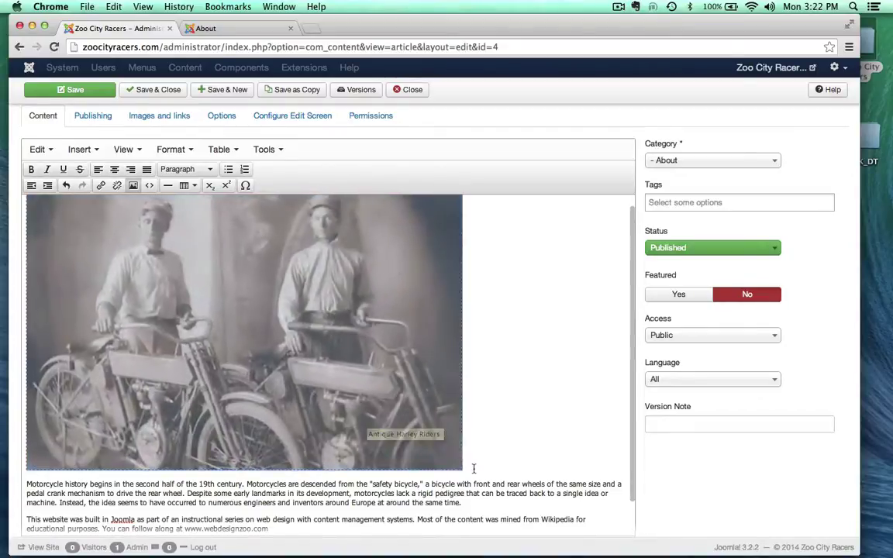
pyautogui.click(486, 457)
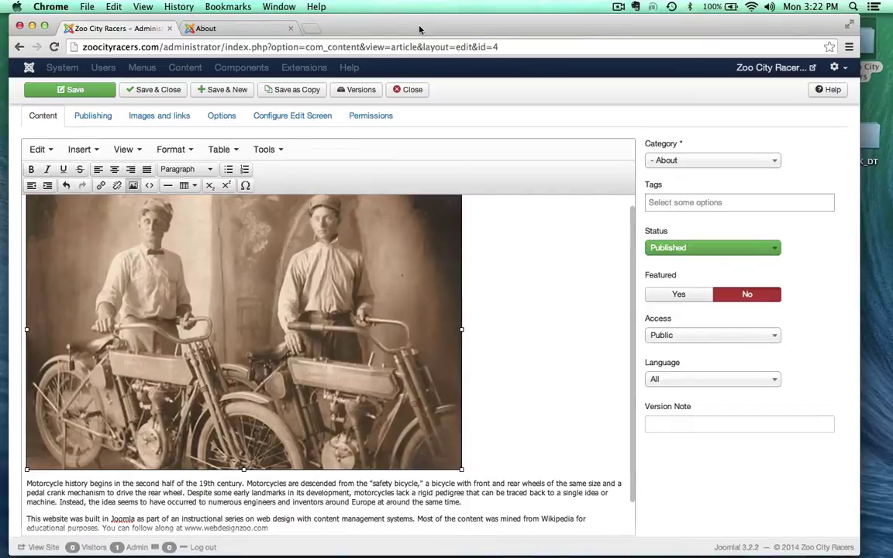
pyautogui.moveTo(418, 29); pyautogui.dragTo(419, 30)
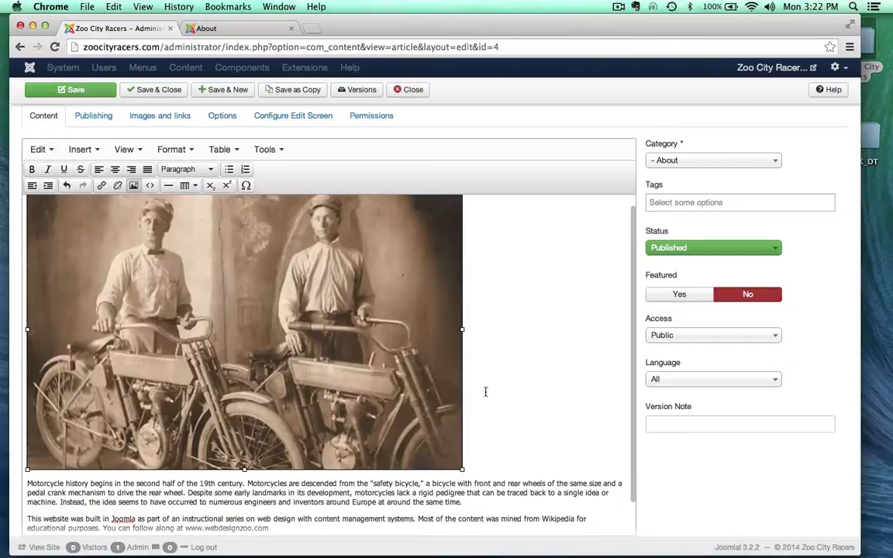
pyautogui.click(426, 439)
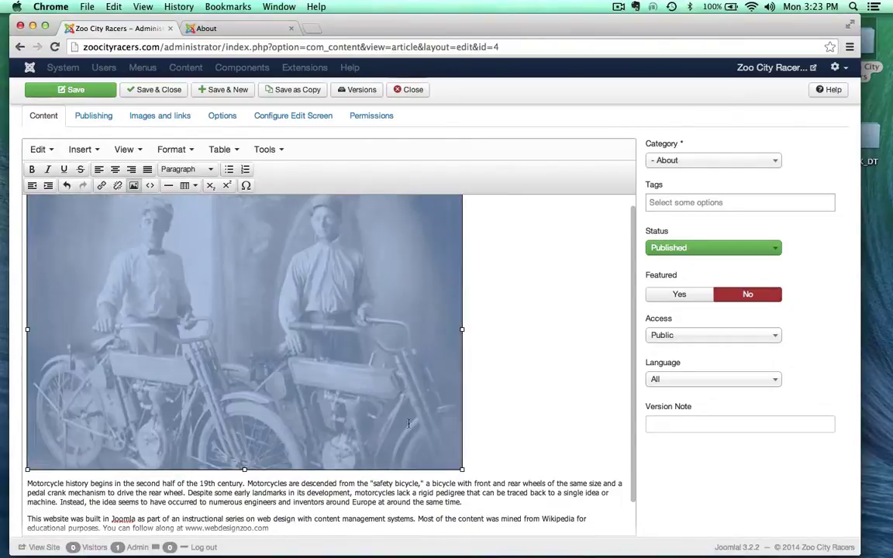
pyautogui.moveTo(462, 470)
pyautogui.mouseDown()
pyautogui.moveTo(419, 425)
pyautogui.moveTo(323, 364)
pyautogui.moveTo(426, 466)
pyautogui.moveTo(393, 395)
pyautogui.moveTo(464, 470)
pyautogui.mouseUp()
pyautogui.scroll(-2, 525, 429)
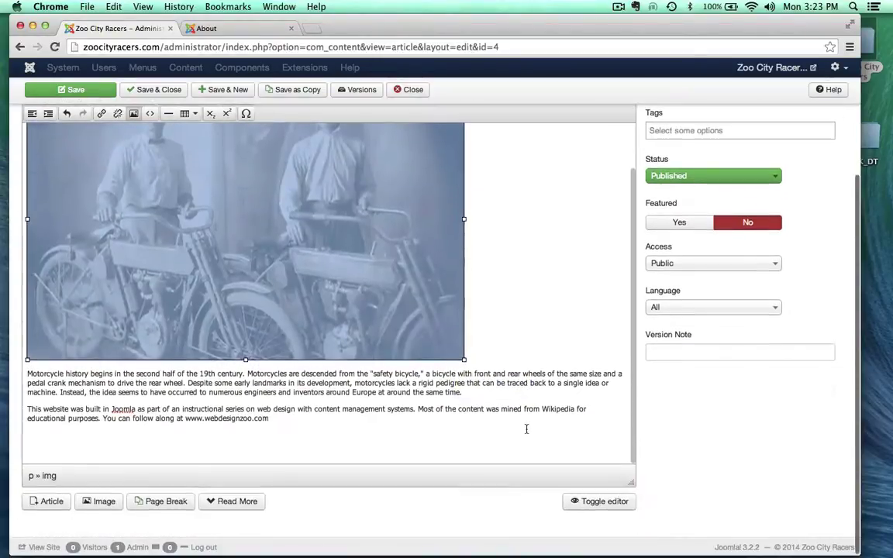
# Step: Inspect the photo's img tag in the HTML source, noting width 704 and height 454
pyautogui.click(596, 502)
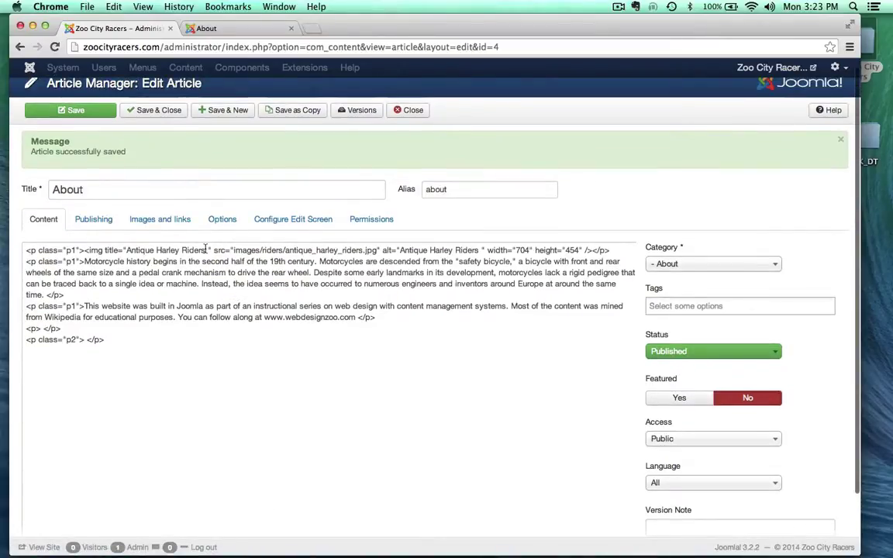
pyautogui.moveTo(212, 250); pyautogui.dragTo(378, 250)
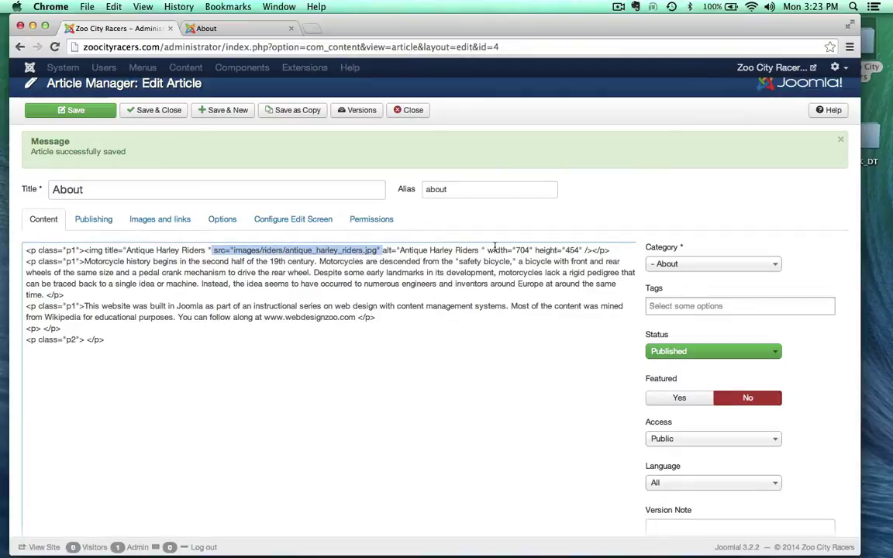
pyautogui.click(524, 250)
pyautogui.doubleClick(524, 250)
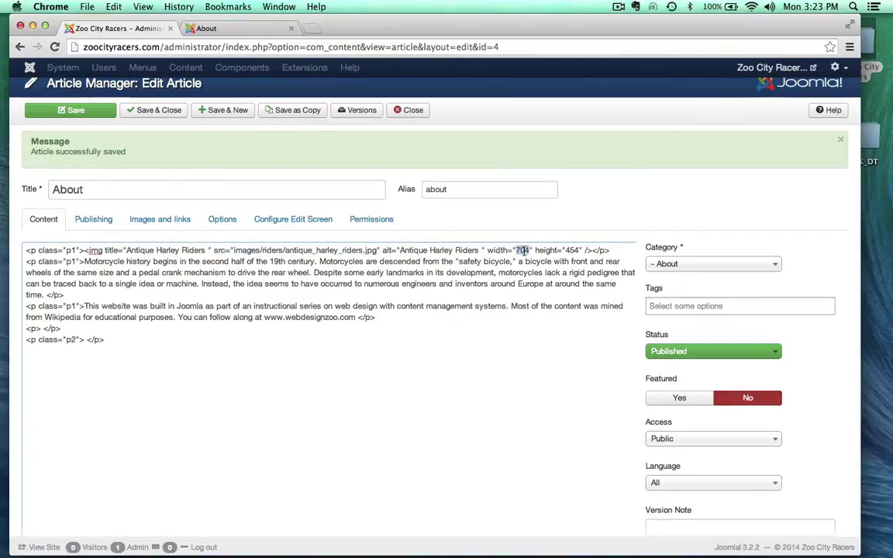
pyautogui.doubleClick(571, 250)
pyautogui.scroll(-3, 583, 172)
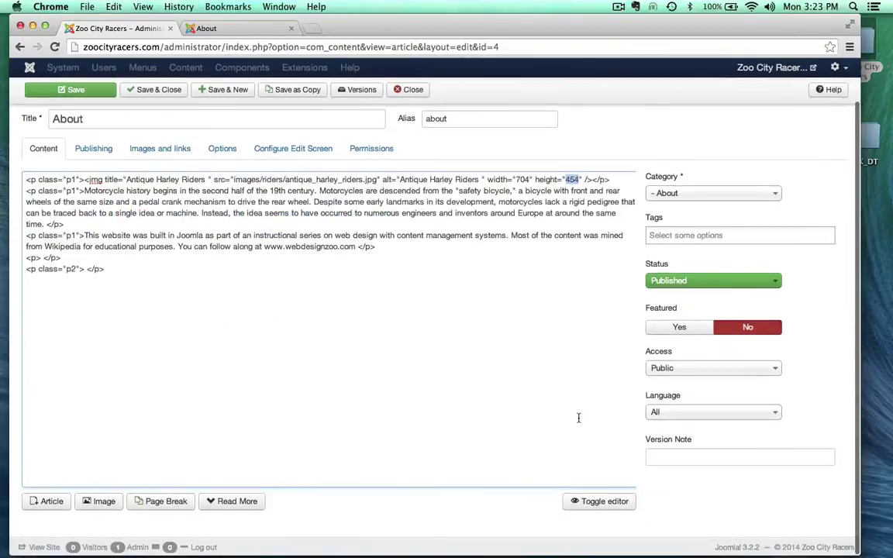
pyautogui.click(599, 499)
# Step: Drag the photo's corner handle to shrink it slightly, to 668×431
pyautogui.click(364, 375)
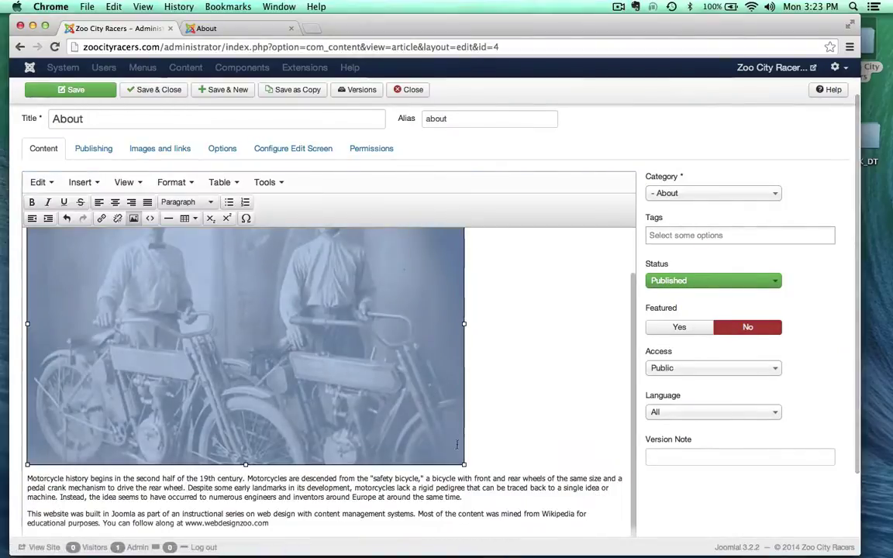
pyautogui.moveTo(464, 462); pyautogui.dragTo(439, 452)
pyautogui.scroll(-3, 434, 434)
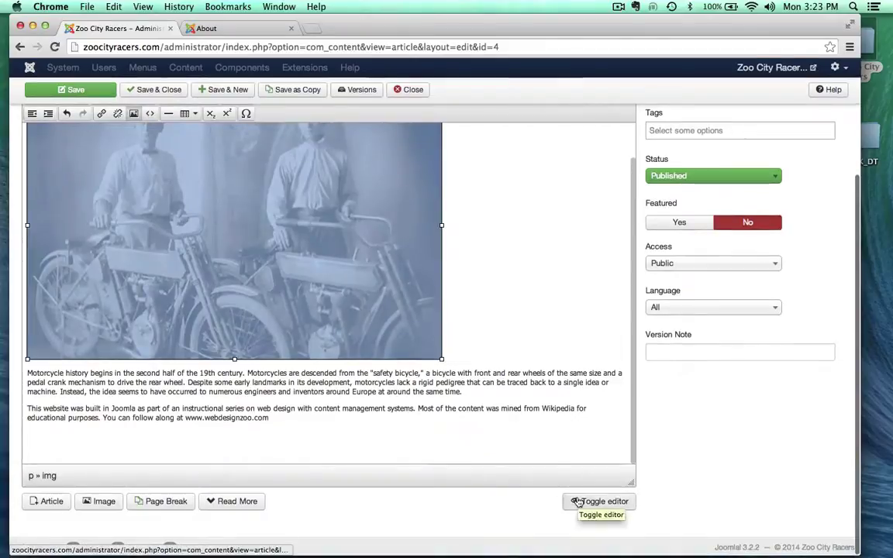
# Step: Confirm in the HTML source that the img tag now reads 668×431, then return to the visual editor
pyautogui.click(587, 412)
pyautogui.scroll(2, 433, 242)
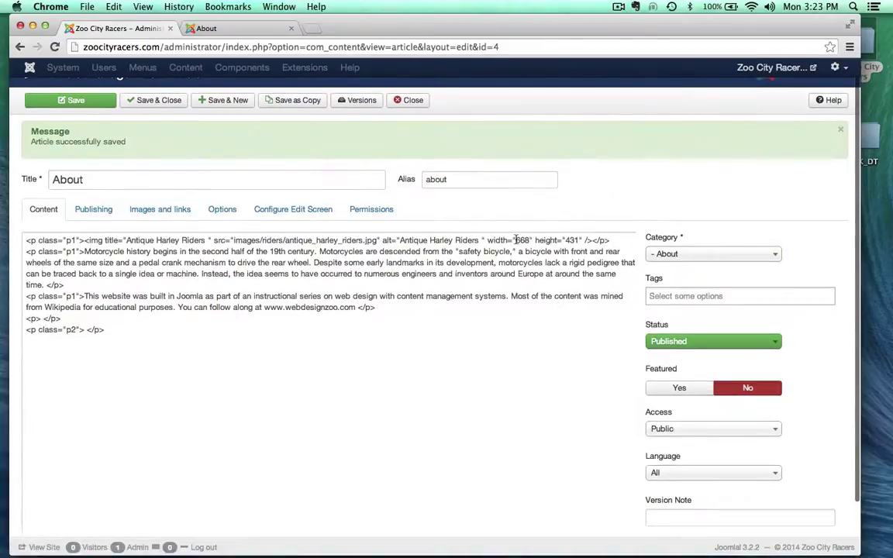
pyautogui.moveTo(516, 240); pyautogui.dragTo(568, 241)
pyautogui.click(572, 338)
pyautogui.scroll(-2, 584, 171)
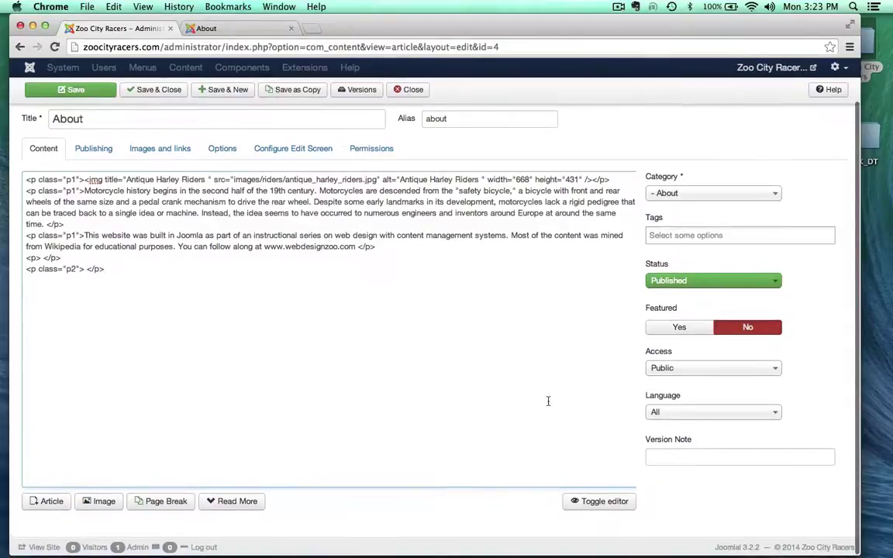
pyautogui.click(592, 504)
pyautogui.click(233, 248)
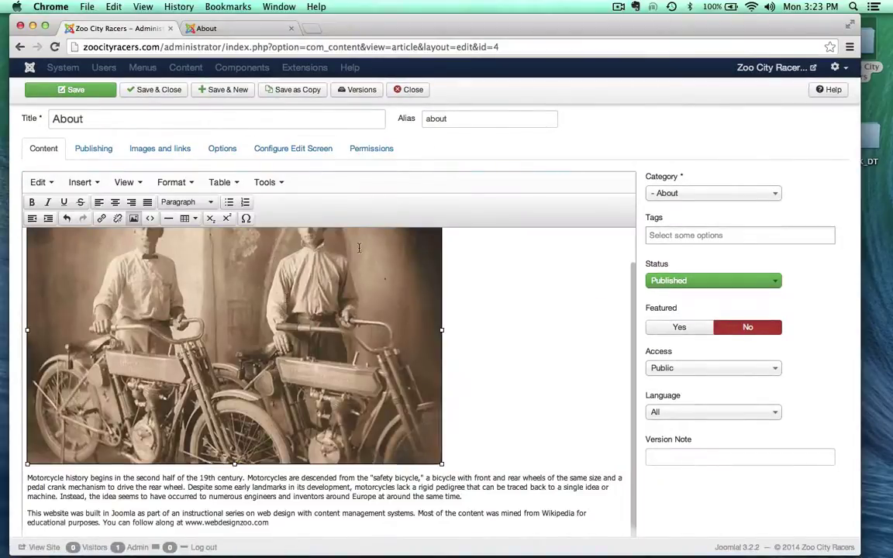
pyautogui.scroll(-2, 428, 436)
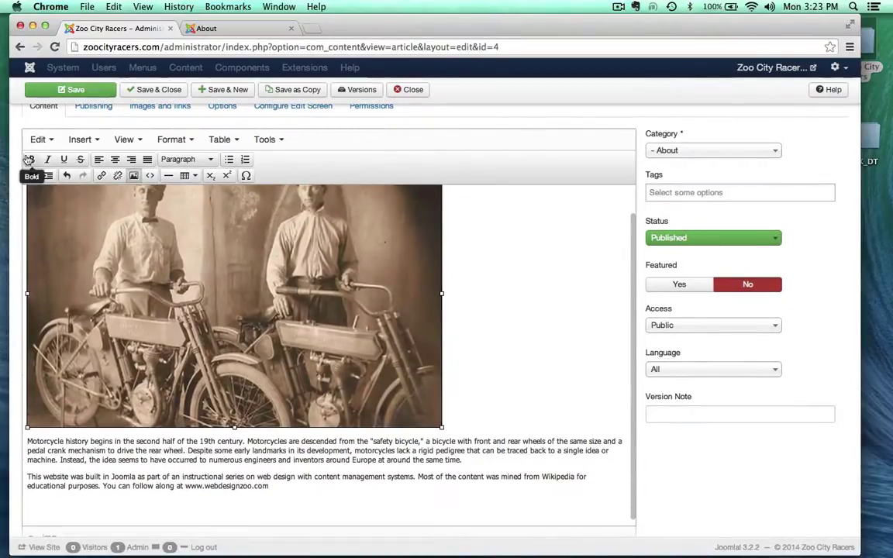
pyautogui.doubleClick(44, 443)
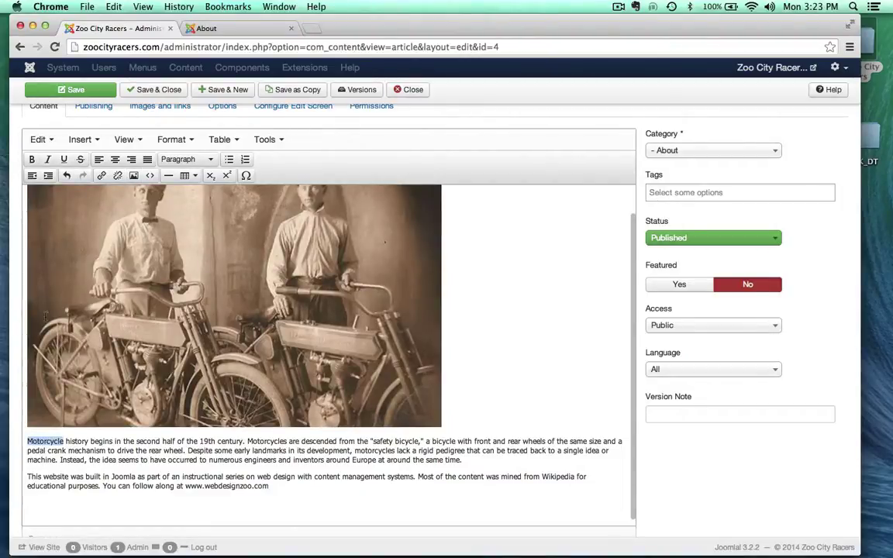
pyautogui.click(32, 160)
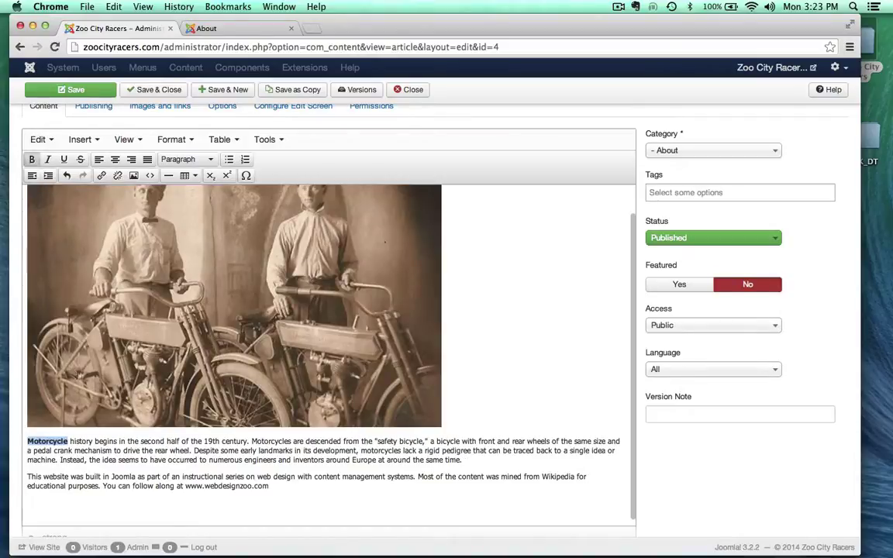
pyautogui.scroll(-2, 79, 378)
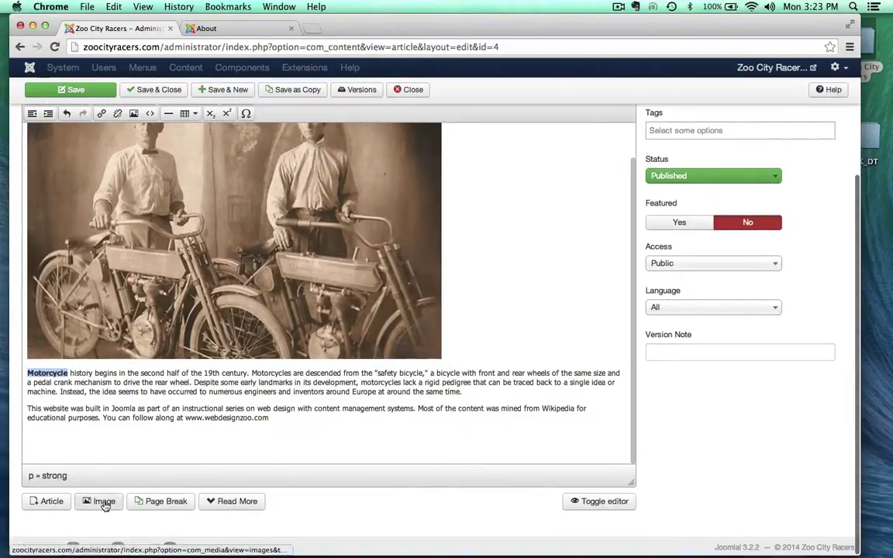
pyautogui.click(588, 502)
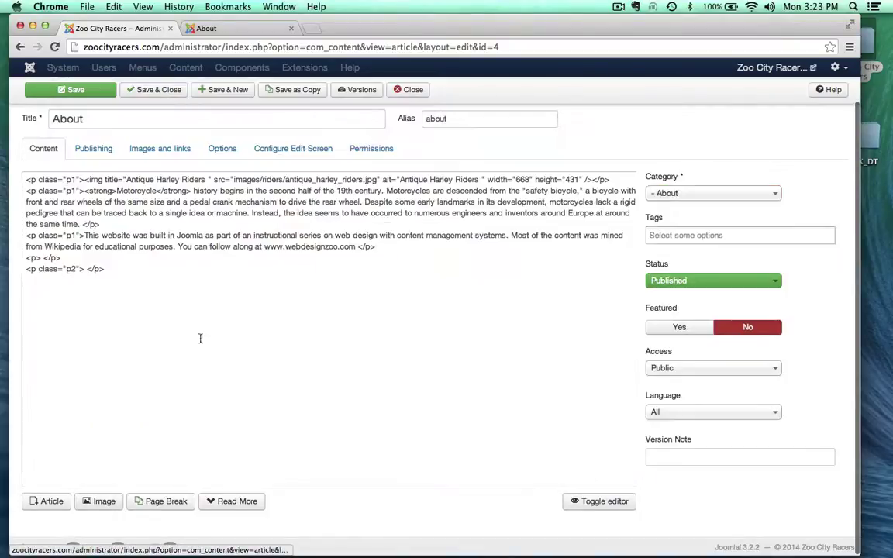
pyautogui.doubleClick(133, 189)
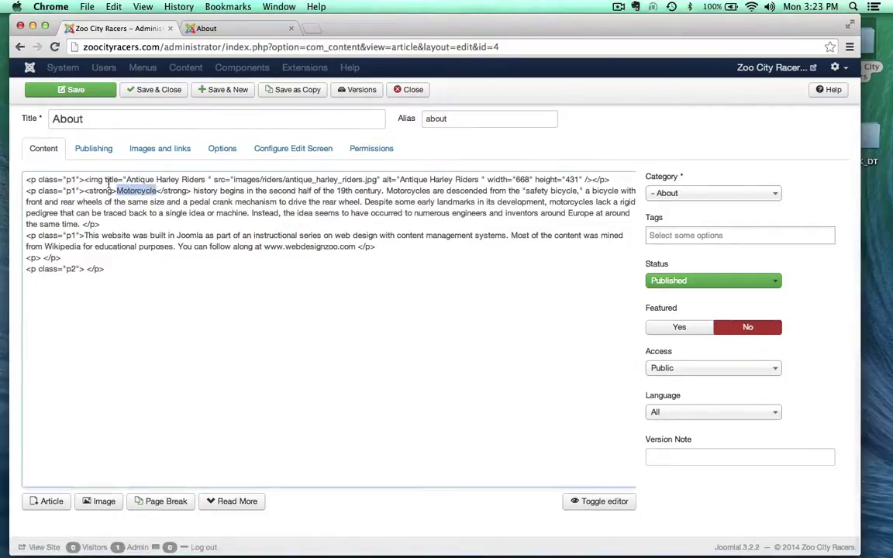
pyautogui.moveTo(84, 190); pyautogui.dragTo(191, 189)
pyautogui.click(603, 501)
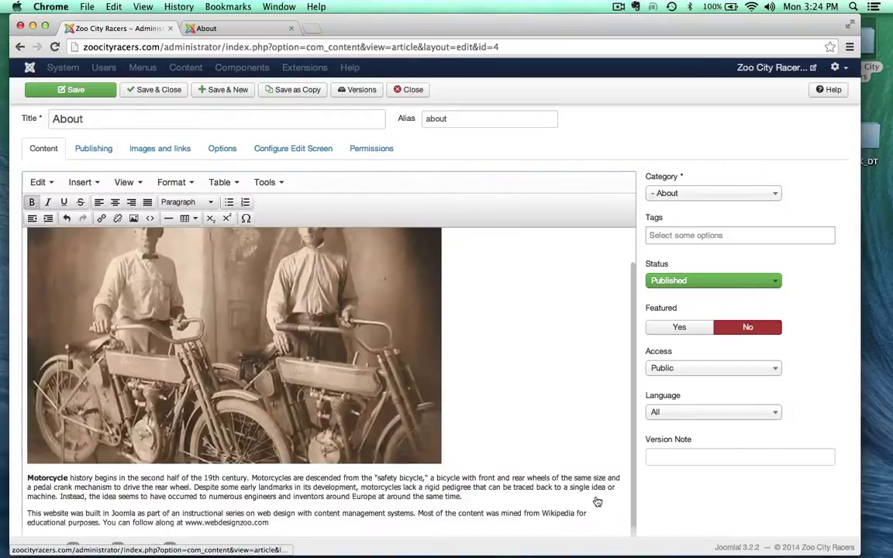
pyautogui.scroll(-2, 529, 402)
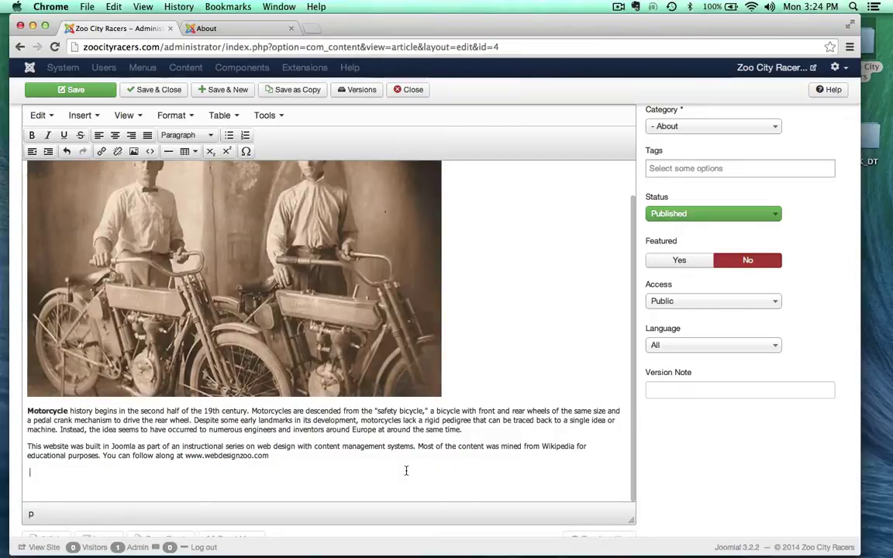
pyautogui.scroll(-2, 406, 471)
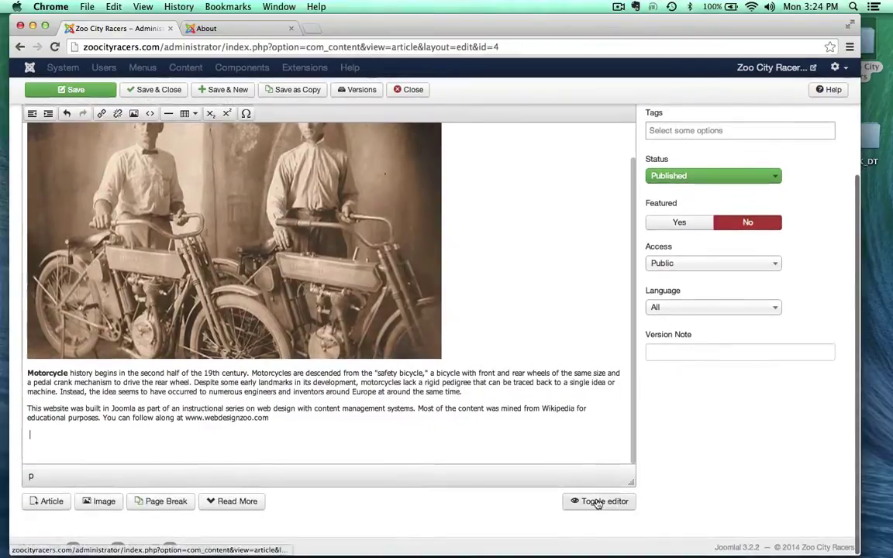
pyautogui.scroll(2, 285, 348)
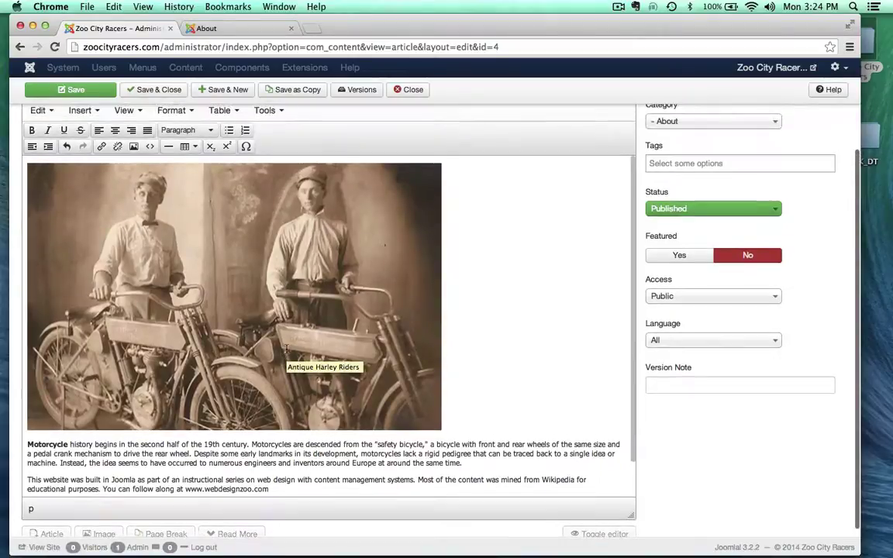
pyautogui.scroll(-1, 285, 349)
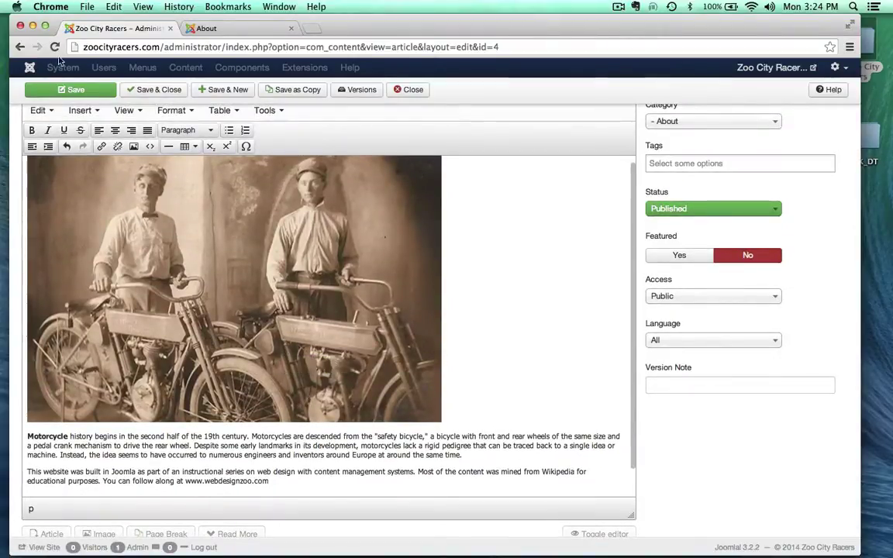
# Step: Save the About article and reload its public About page
pyautogui.click(77, 90)
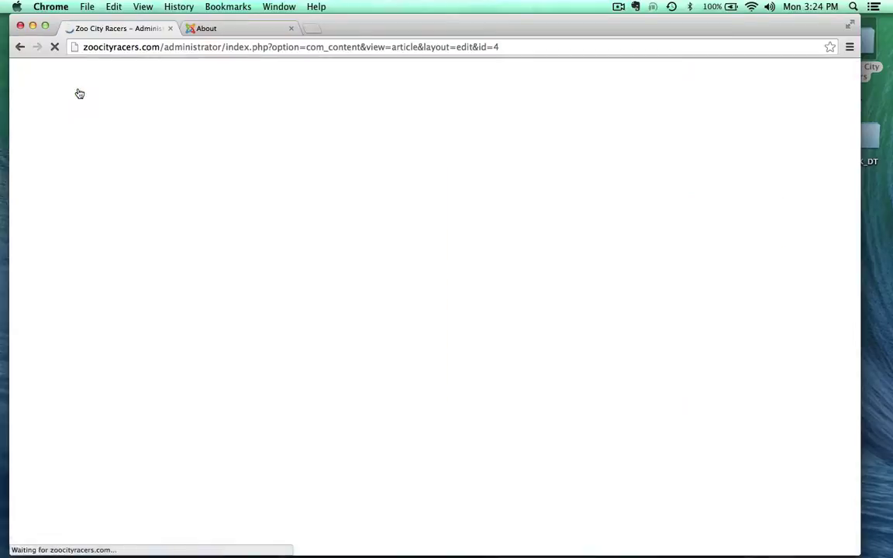
pyautogui.click(200, 28)
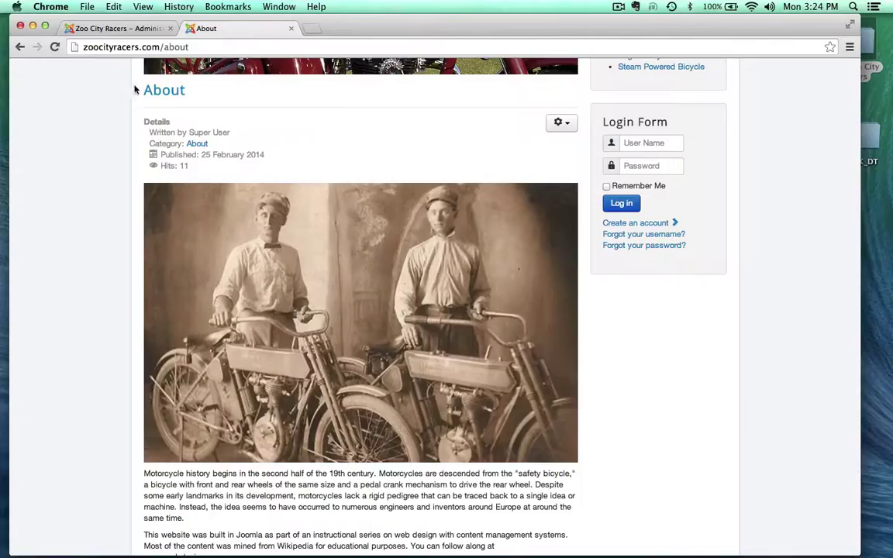
pyautogui.click(55, 47)
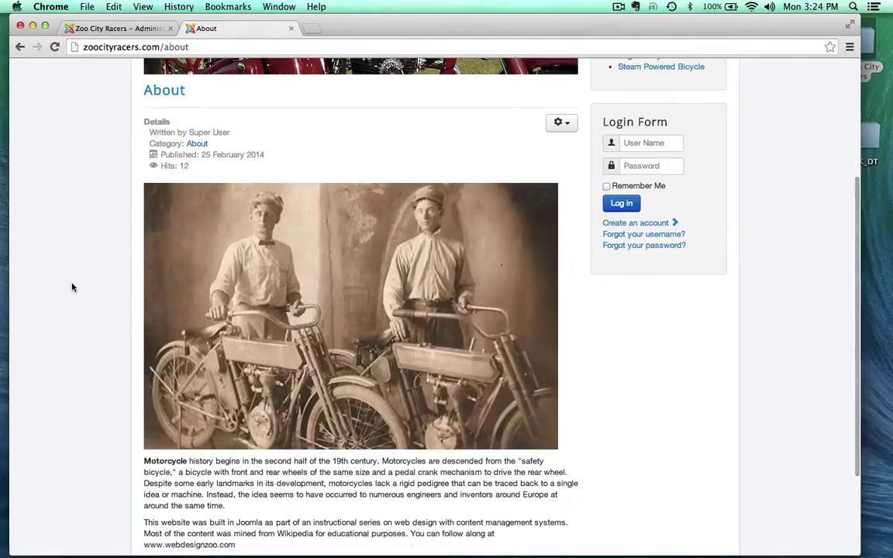
# Step: Scroll the public About page to check that Motorcycle is bold and review the article details
pyautogui.scroll(-3, 72, 287)
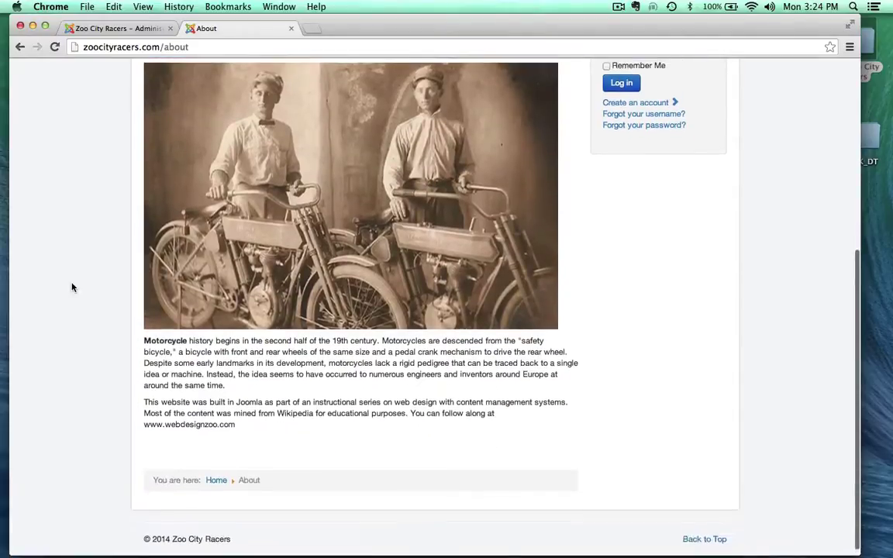
pyautogui.scroll(8, 72, 288)
pyautogui.scroll(-3, 72, 287)
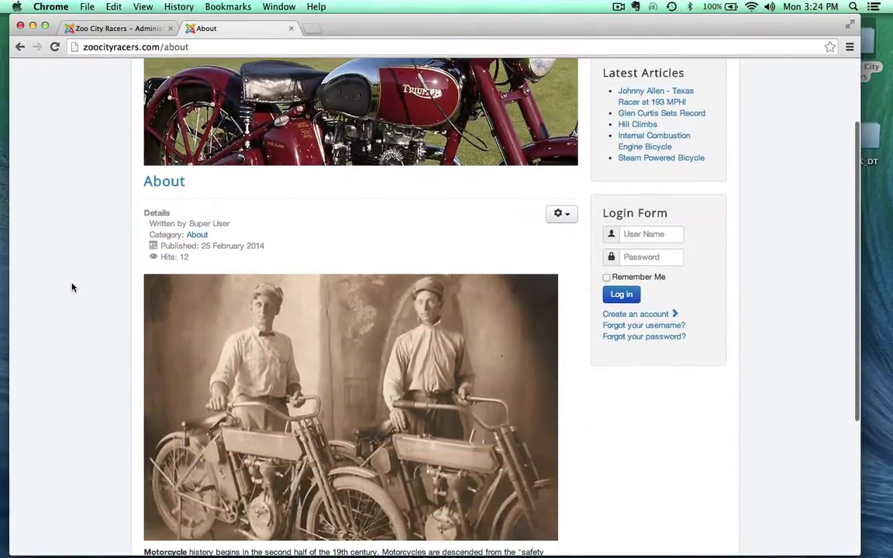
pyautogui.scroll(-3, 72, 287)
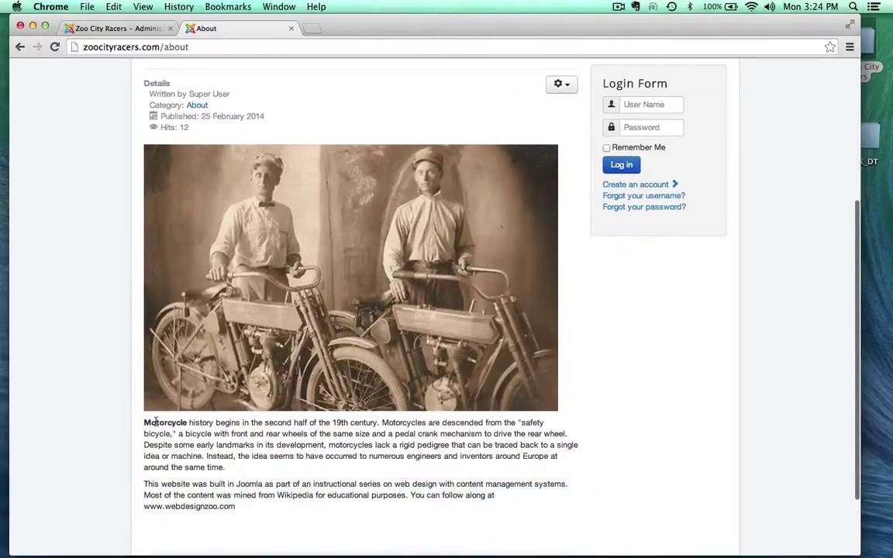
pyautogui.doubleClick(156, 423)
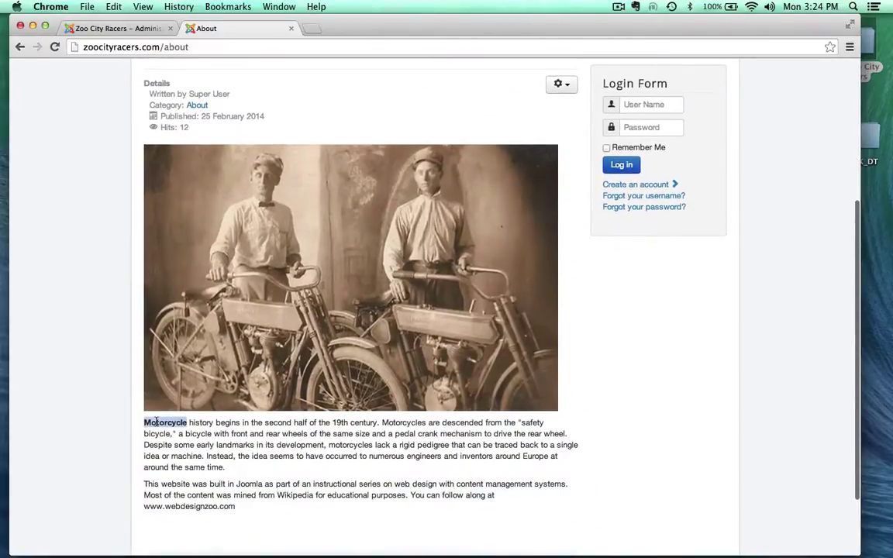
pyautogui.click(156, 417)
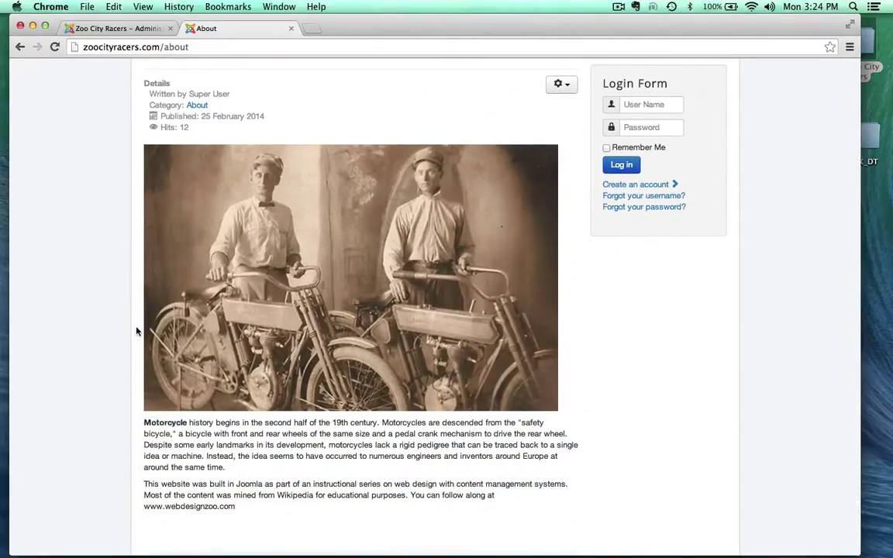
pyautogui.scroll(2, 136, 331)
pyautogui.moveTo(140, 167); pyautogui.dragTo(167, 205)
pyautogui.click(86, 231)
pyautogui.scroll(2, 86, 231)
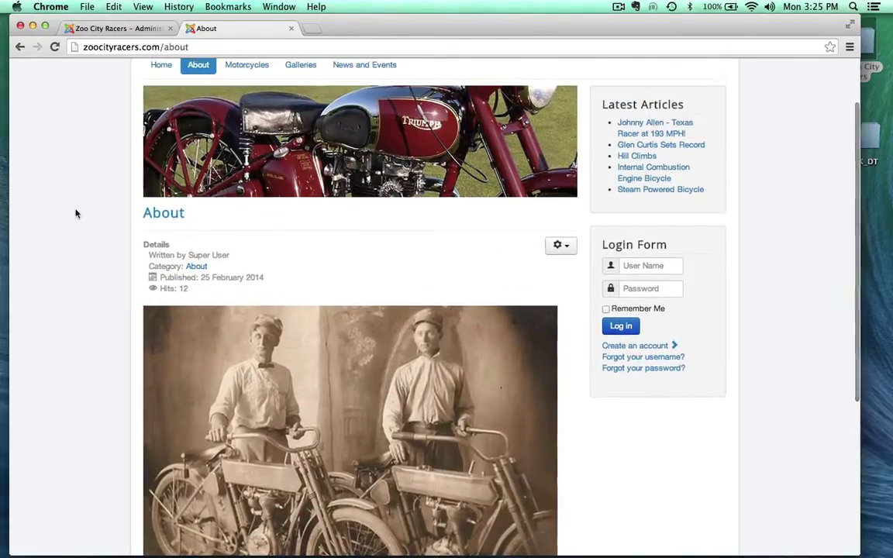
pyautogui.scroll(2, 60, 401)
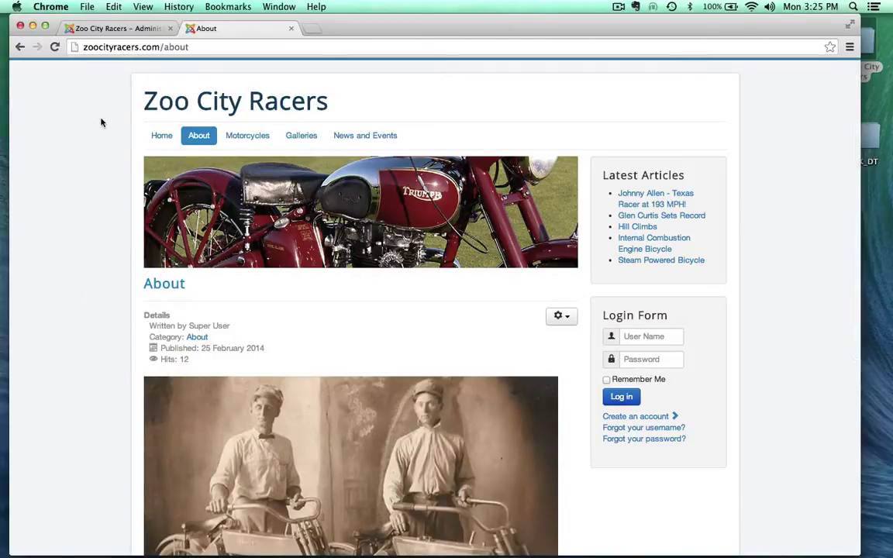
# Step: Open the Motorcycles > British blog page and look over the Excelsior article listing
pyautogui.moveTo(237, 137)
pyautogui.click(245, 187)
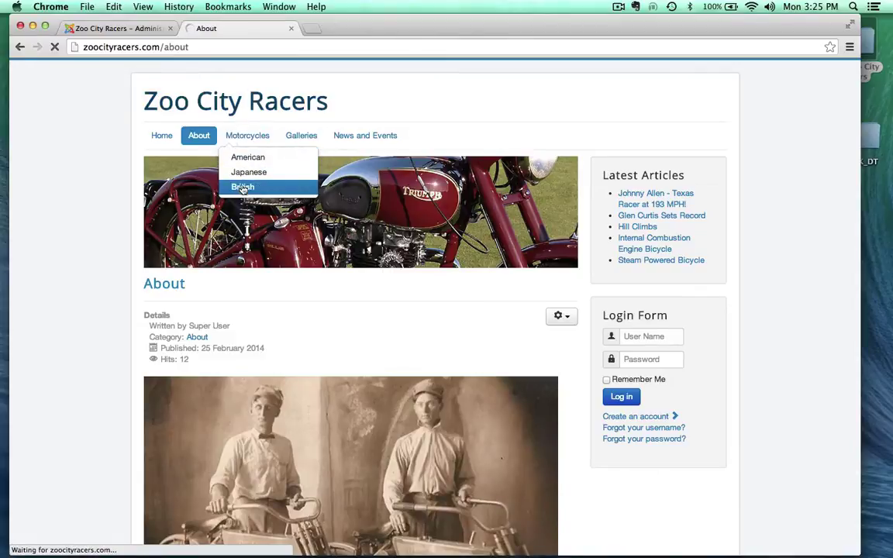
pyautogui.scroll(-5, 73, 275)
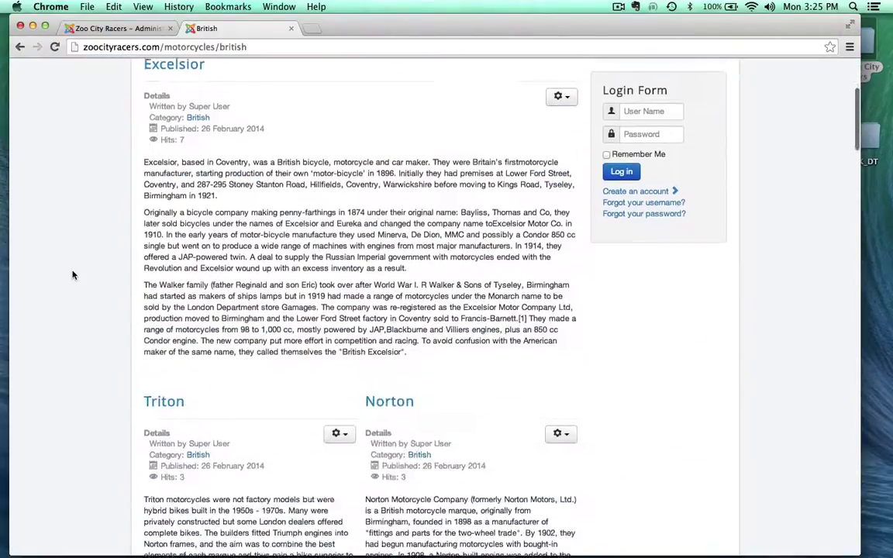
pyautogui.scroll(-4, 73, 276)
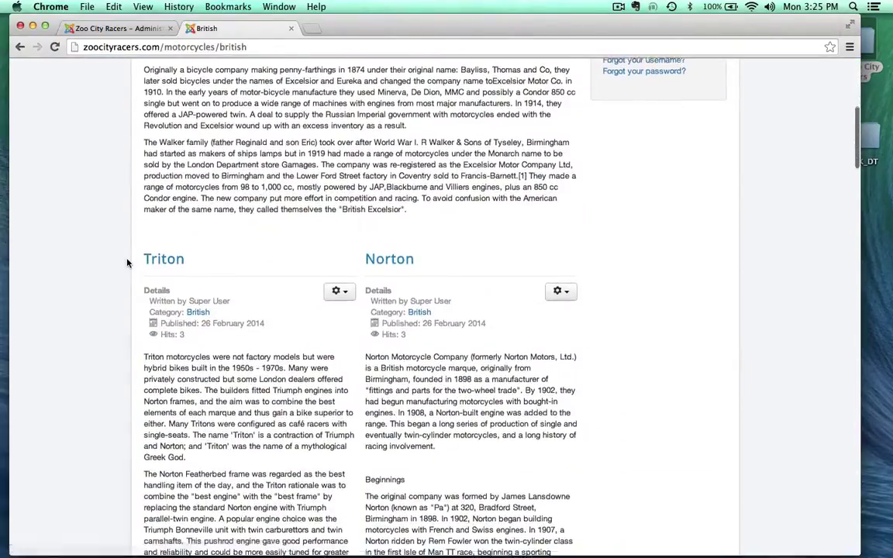
pyautogui.scroll(6, 127, 264)
pyautogui.scroll(-3, 128, 264)
pyautogui.scroll(-5, 128, 263)
pyautogui.scroll(8, 128, 263)
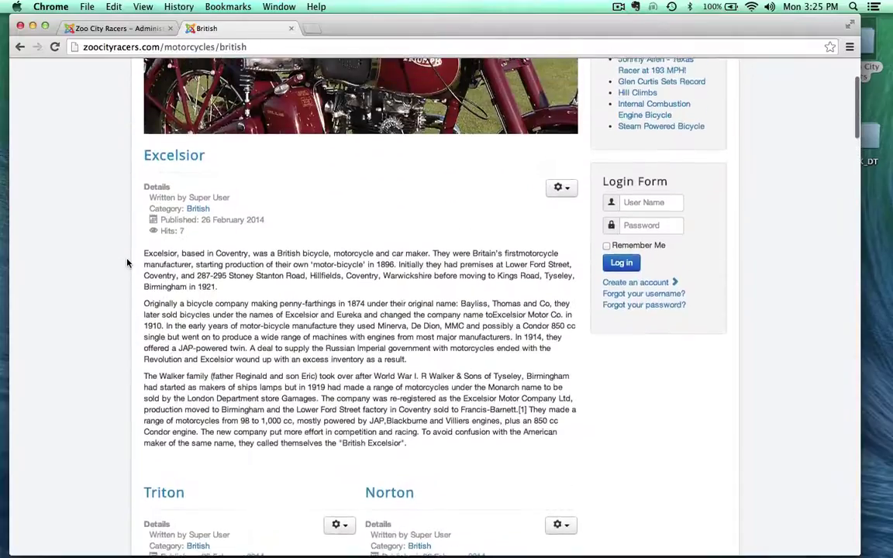
pyautogui.scroll(2, 67, 389)
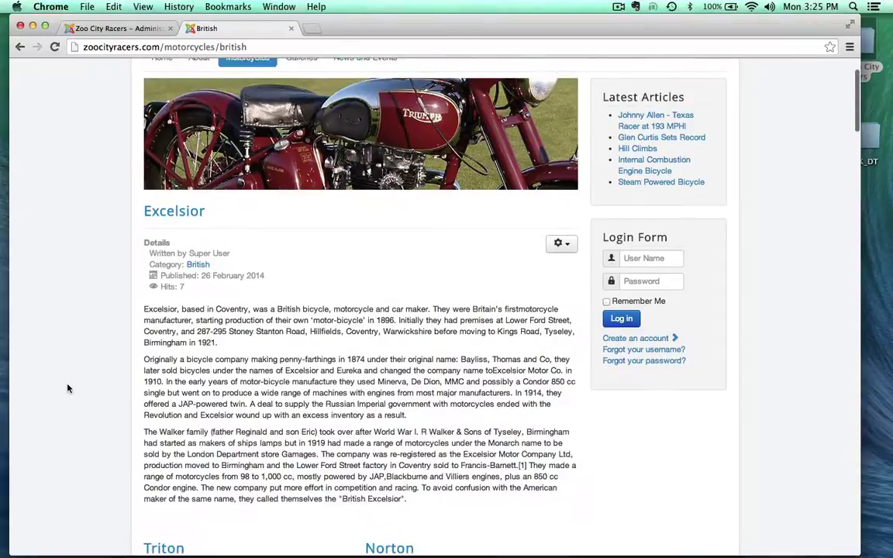
pyautogui.moveTo(416, 505); pyautogui.dragTo(123, 310)
pyautogui.click(120, 228)
pyautogui.scroll(-3, 114, 293)
pyautogui.scroll(6, 52, 259)
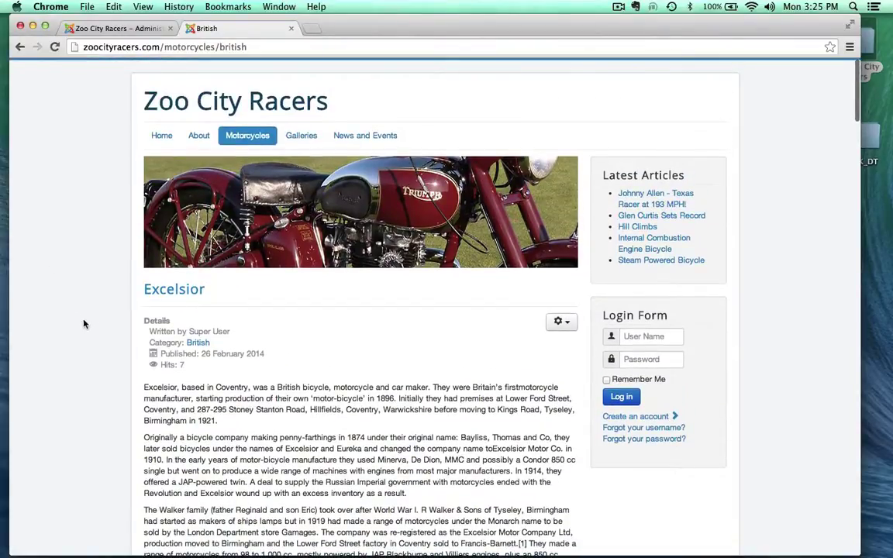
# Step: Open the full Excelsior article, then return to the admin tab's About article editor
pyautogui.click(144, 291)
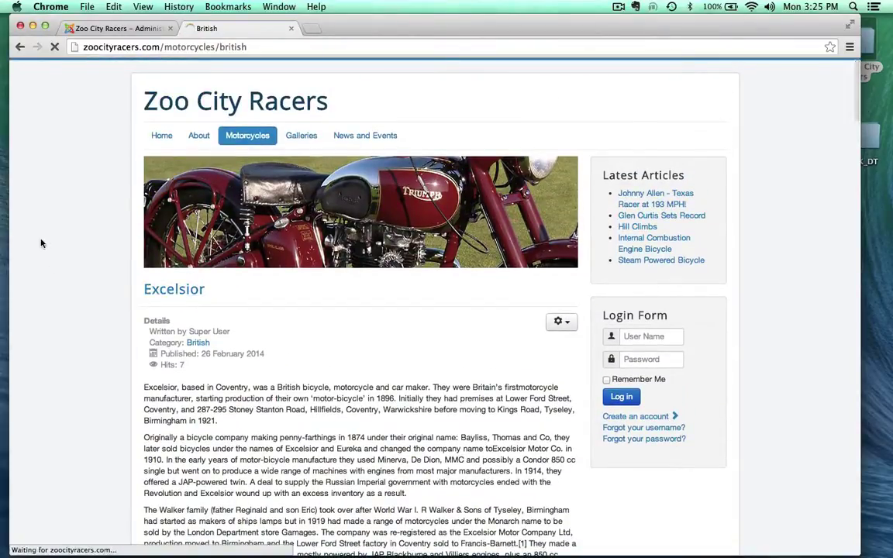
pyautogui.scroll(-5, 42, 243)
pyautogui.scroll(5, 41, 244)
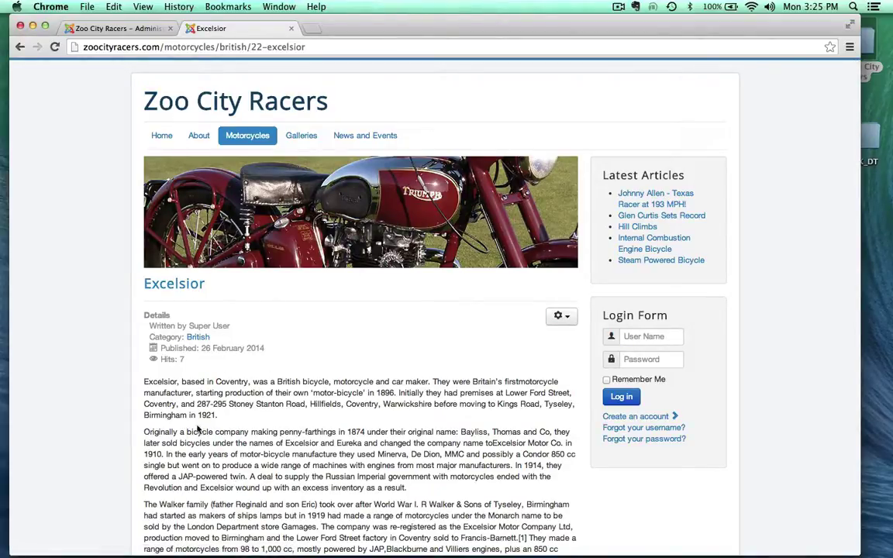
pyautogui.scroll(-4, 198, 429)
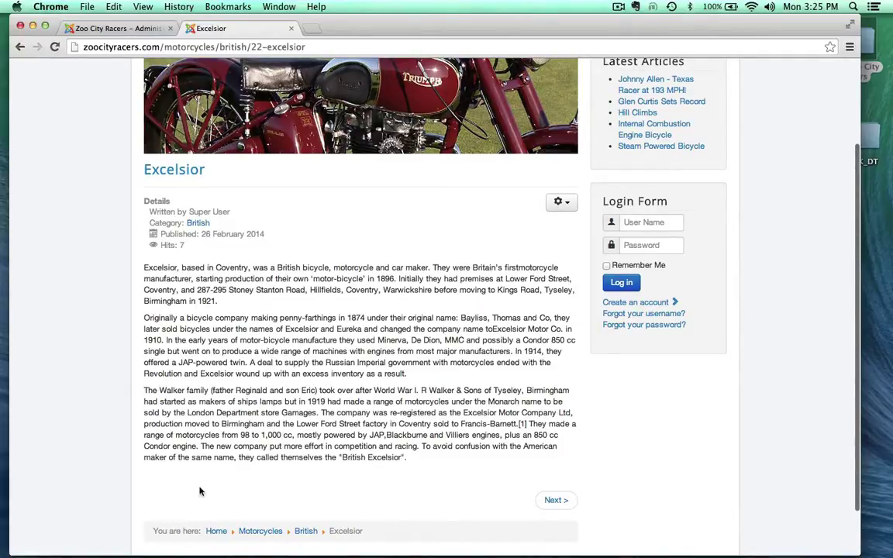
pyautogui.click(114, 28)
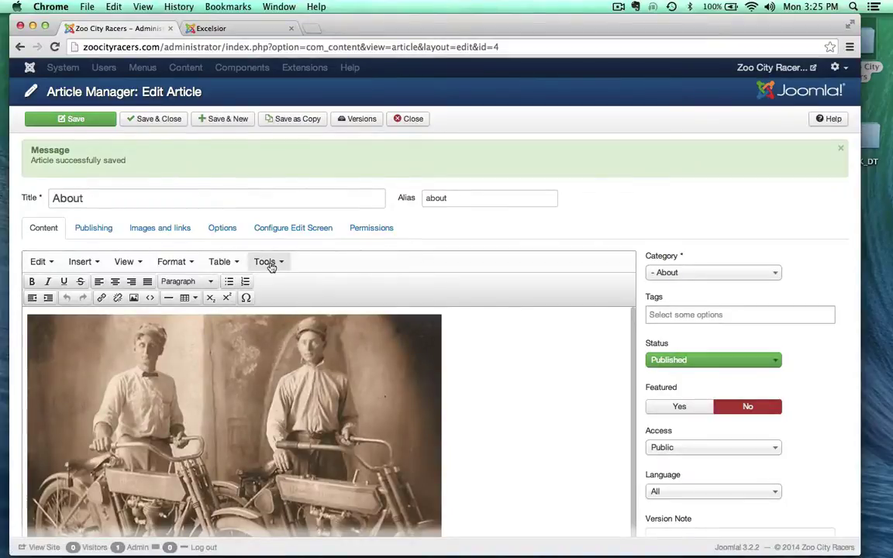
# Step: Close the About article, filter the article list to the British category and open Excelsior
pyautogui.click(406, 120)
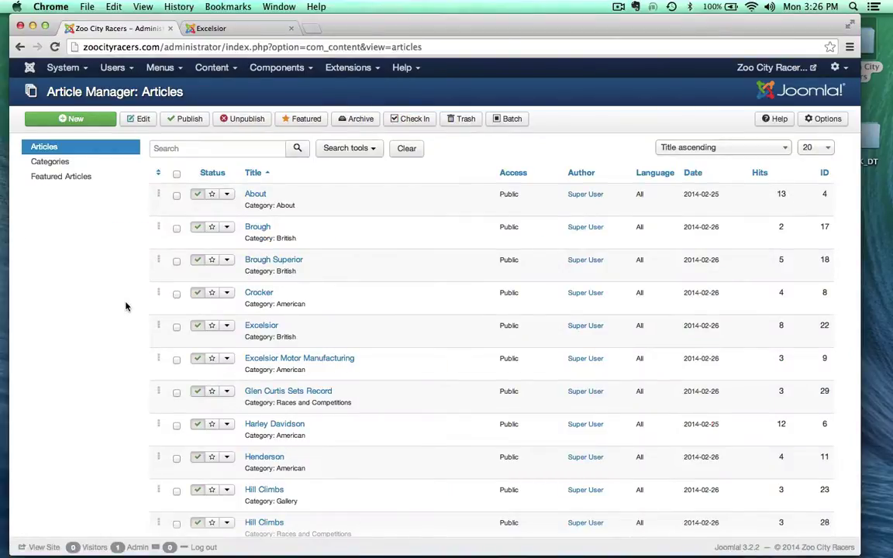
pyautogui.click(371, 149)
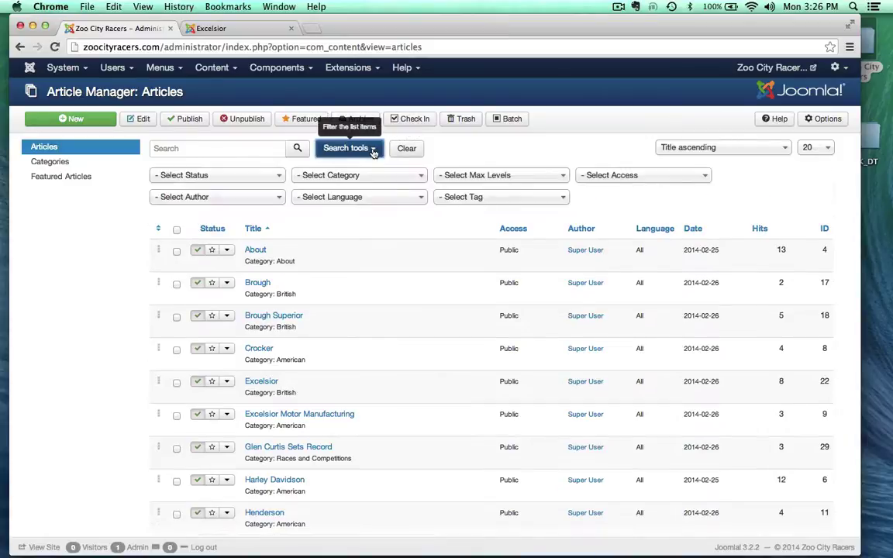
pyautogui.click(359, 176)
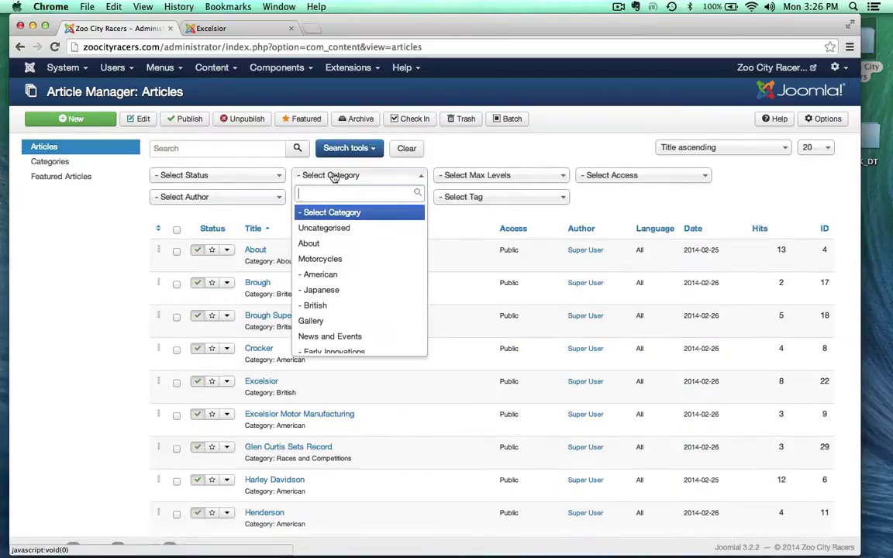
pyautogui.click(325, 307)
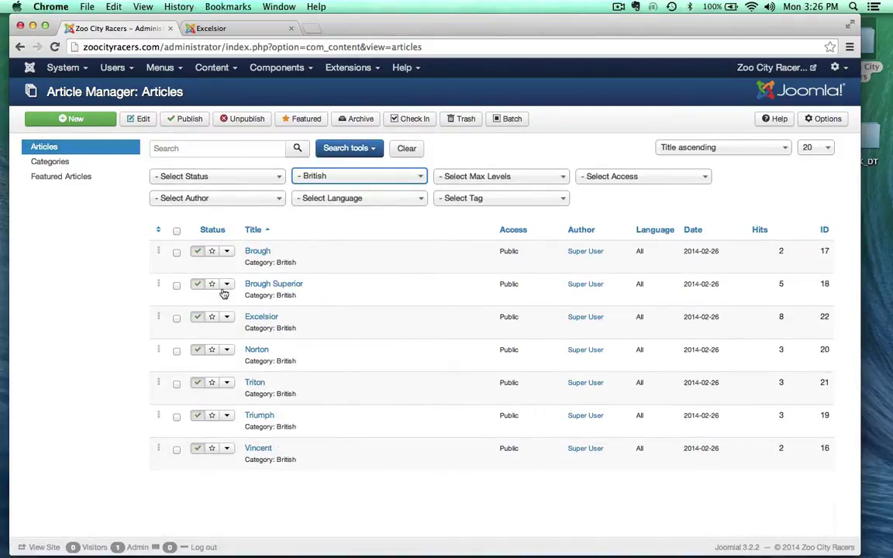
pyautogui.click(248, 316)
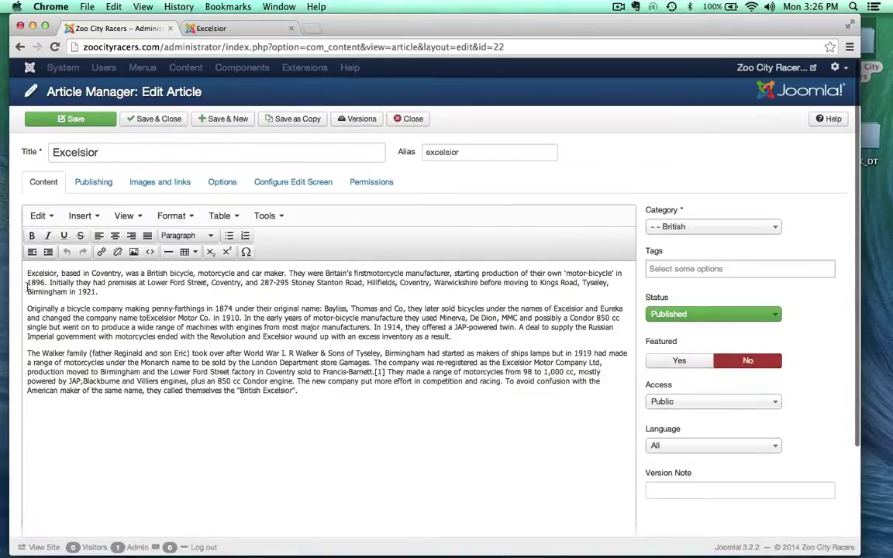
# Step: Add an empty paragraph at the top of the article and choose the British_Excelsior image
pyautogui.click(27, 273)
pyautogui.press('Return')
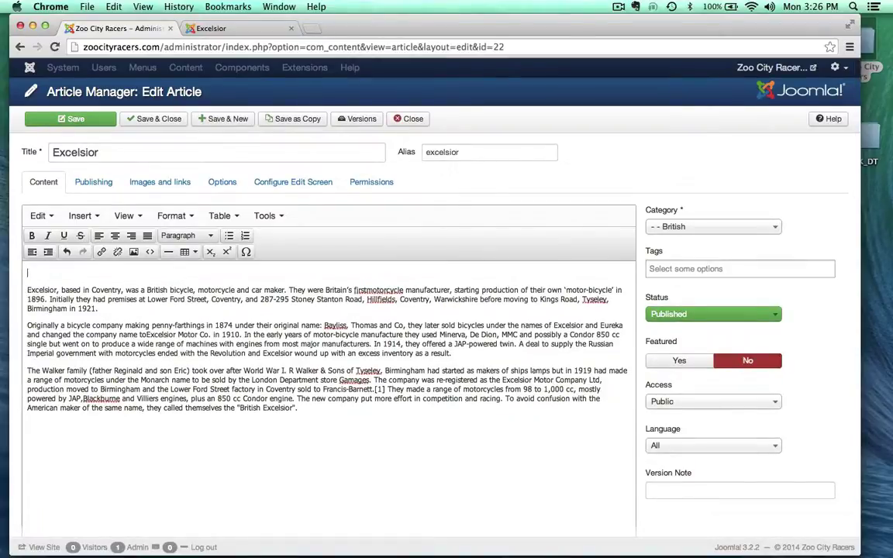
pyautogui.scroll(-4, 303, 491)
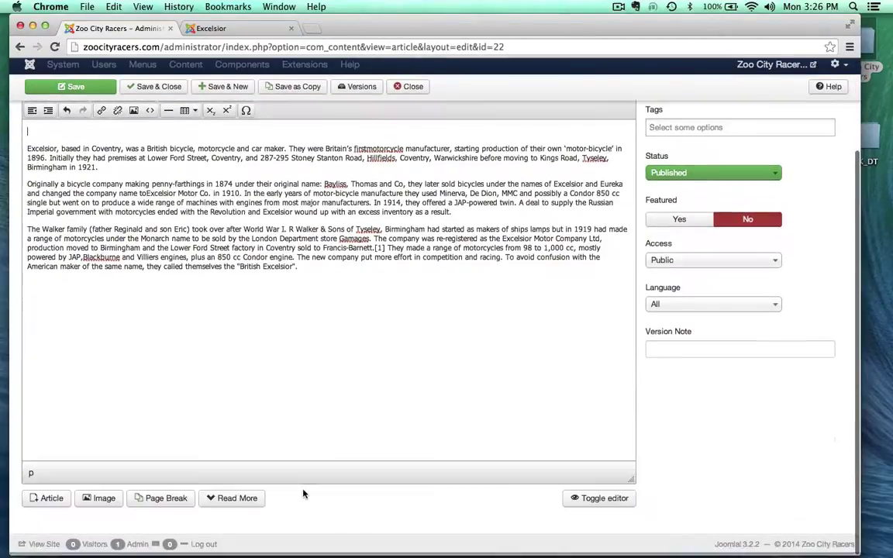
pyautogui.click(105, 502)
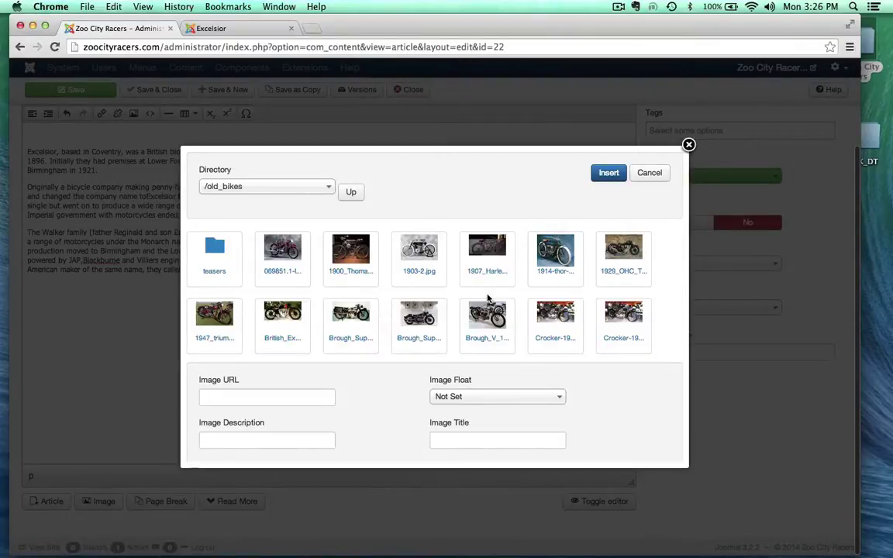
pyautogui.click(281, 324)
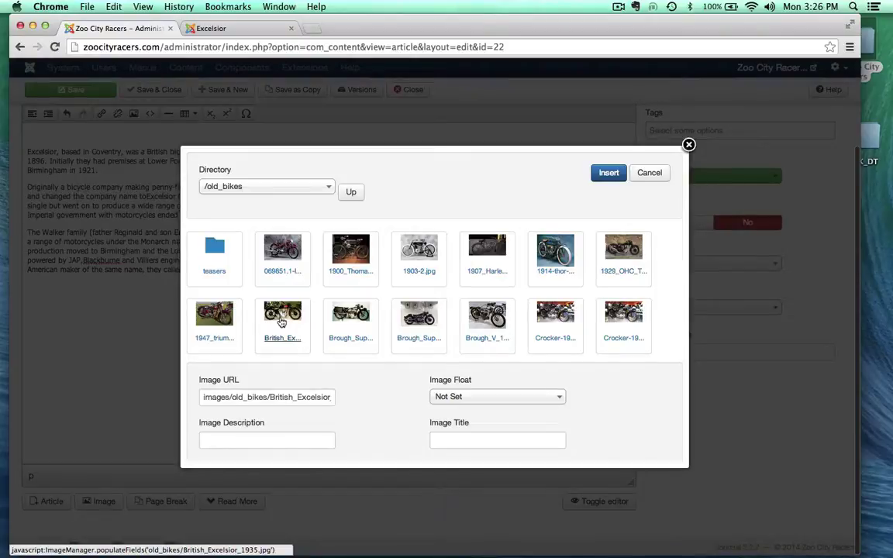
pyautogui.scroll(-4, 279, 325)
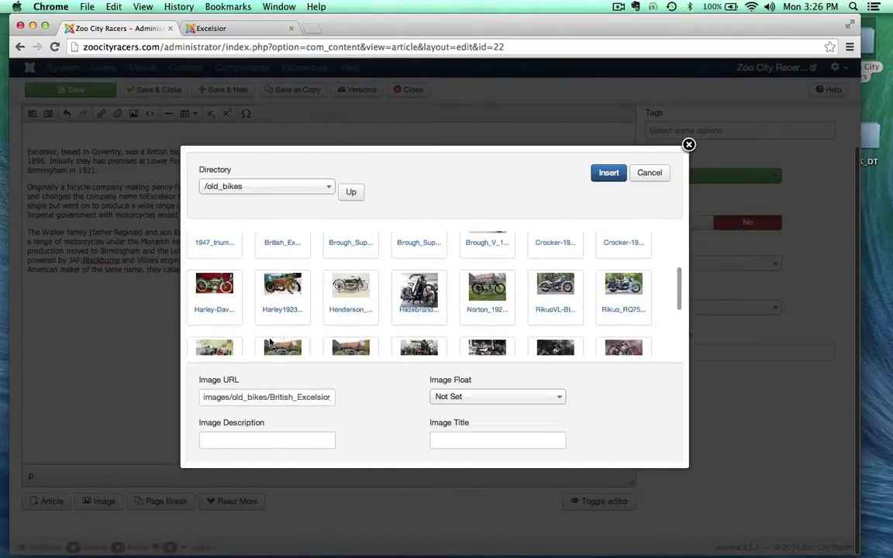
pyautogui.scroll(5, 272, 342)
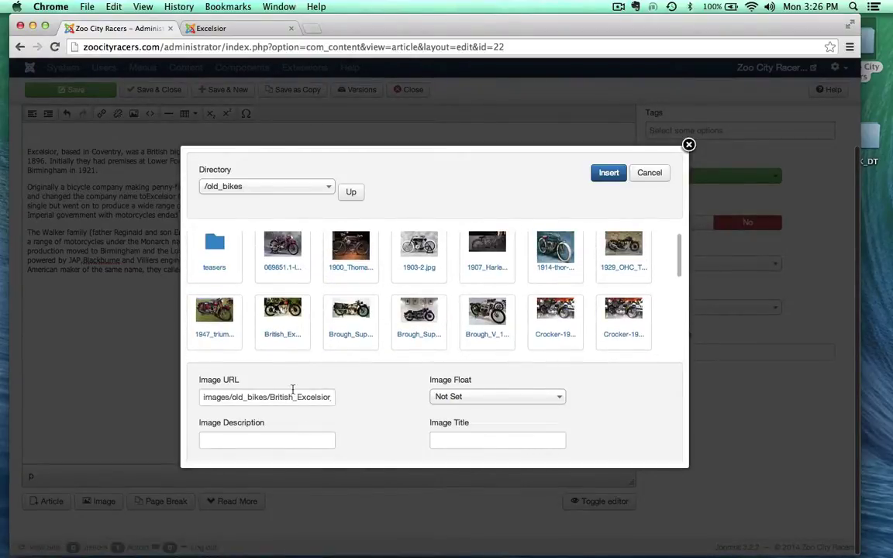
# Step: Set the image description and title to '1935 British Excelsior' and insert the photo
pyautogui.click(238, 442)
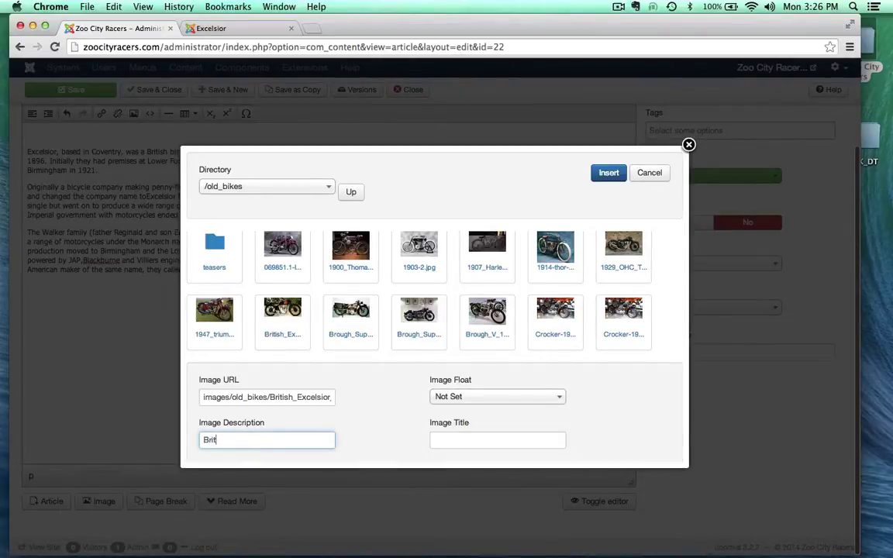
pyautogui.write('British Excelsior')
pyautogui.click(294, 396)
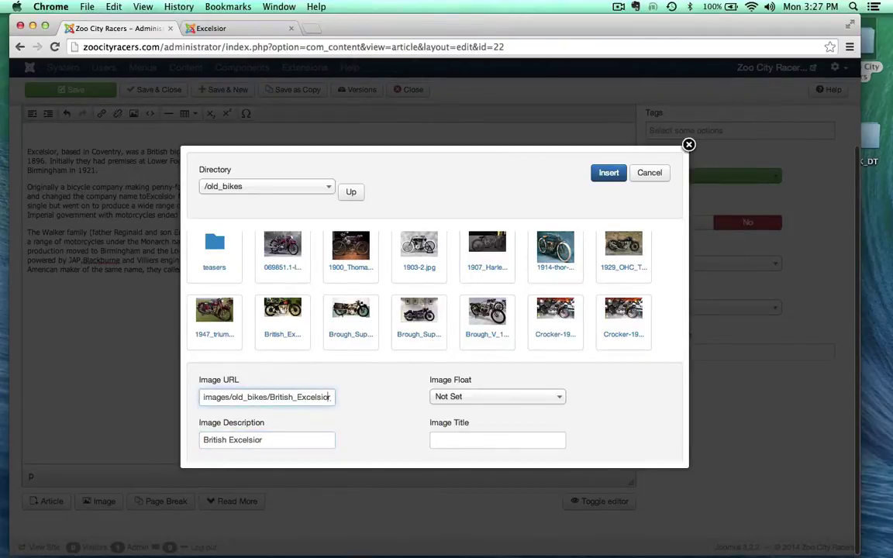
pyautogui.press('super+Right')
pyautogui.click(279, 440)
pyautogui.press('super+Left')
pyautogui.write('1935')
pyautogui.press('super+a')
pyautogui.press('super+c')
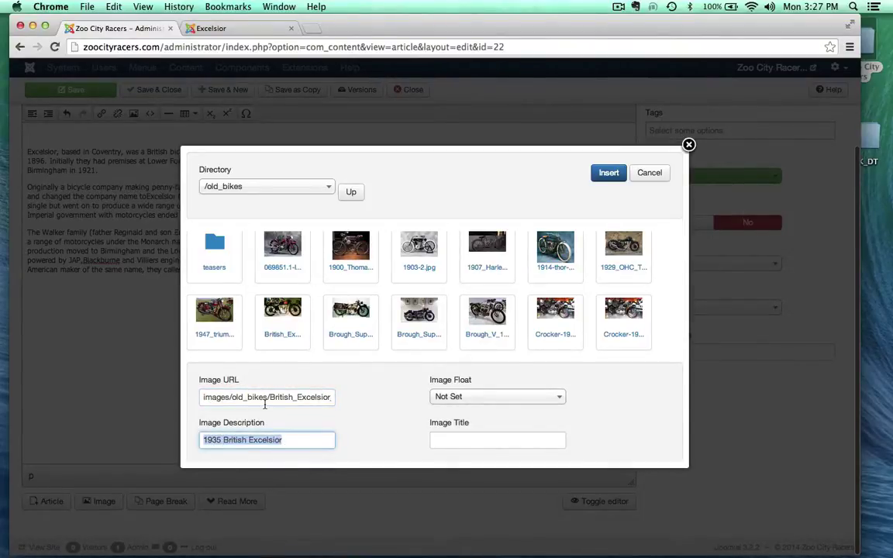
pyautogui.click(444, 436)
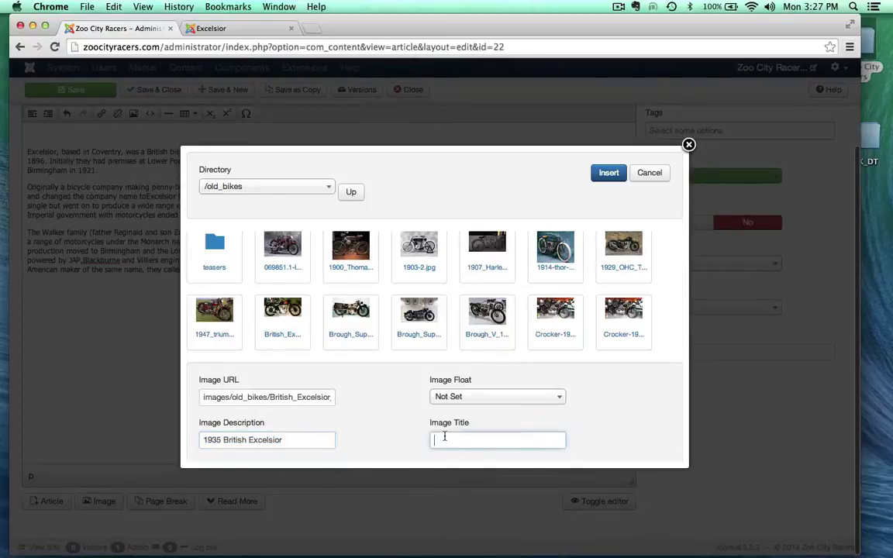
pyautogui.press('super+v')
pyautogui.scroll(-3, 338, 418)
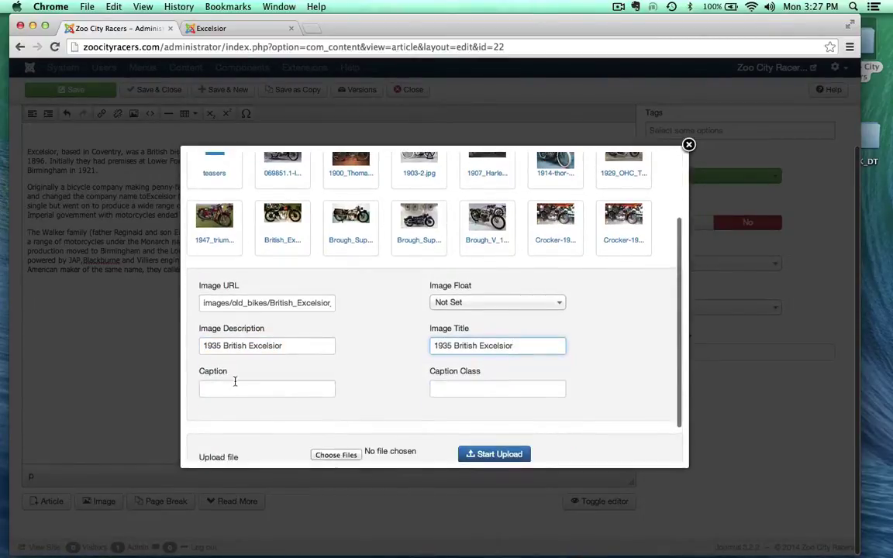
pyautogui.scroll(3, 419, 361)
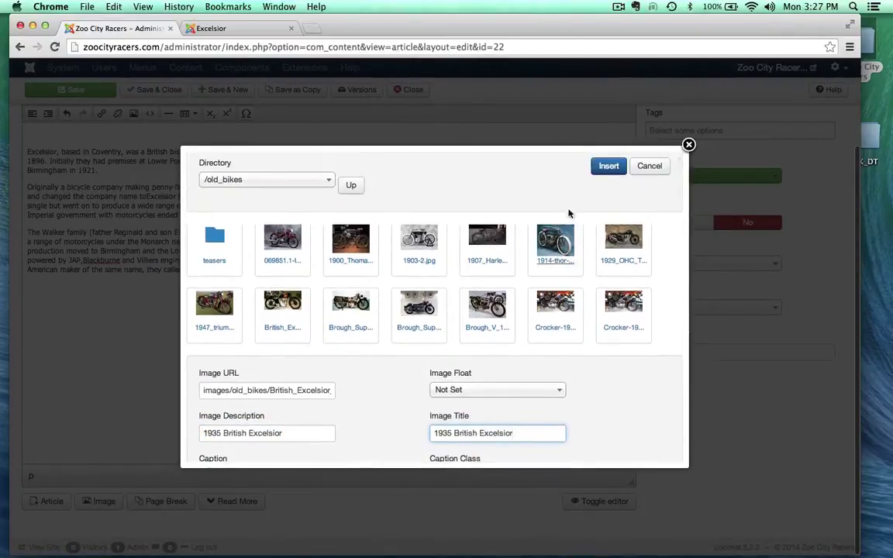
pyautogui.click(607, 169)
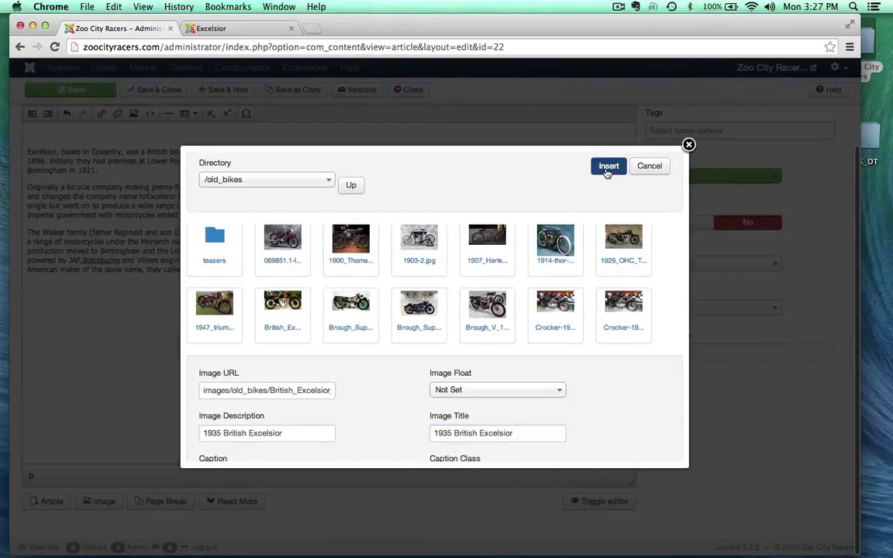
# Step: Shrink the inserted 1935 British Excelsior photo by dragging its corner handle
pyautogui.scroll(3, 416, 269)
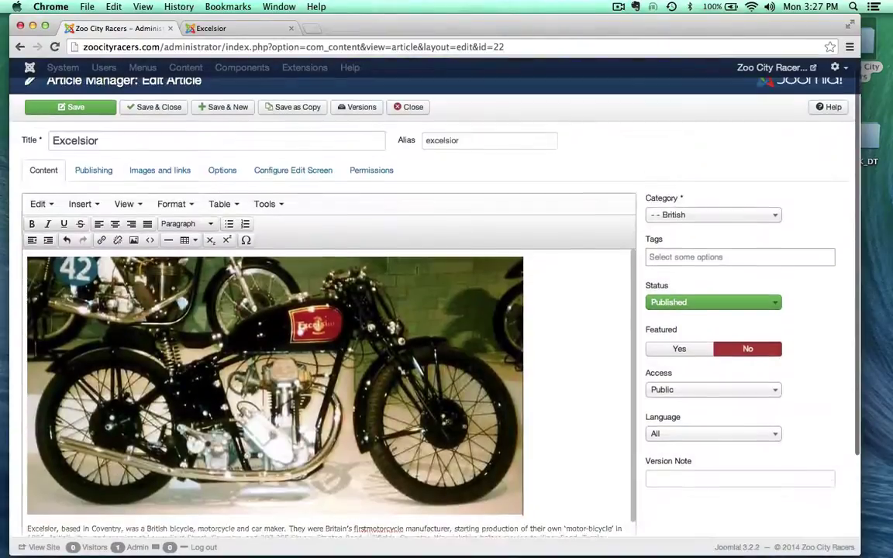
pyautogui.scroll(-2, 416, 269)
pyautogui.scroll(2, 416, 269)
pyautogui.scroll(-3, 548, 130)
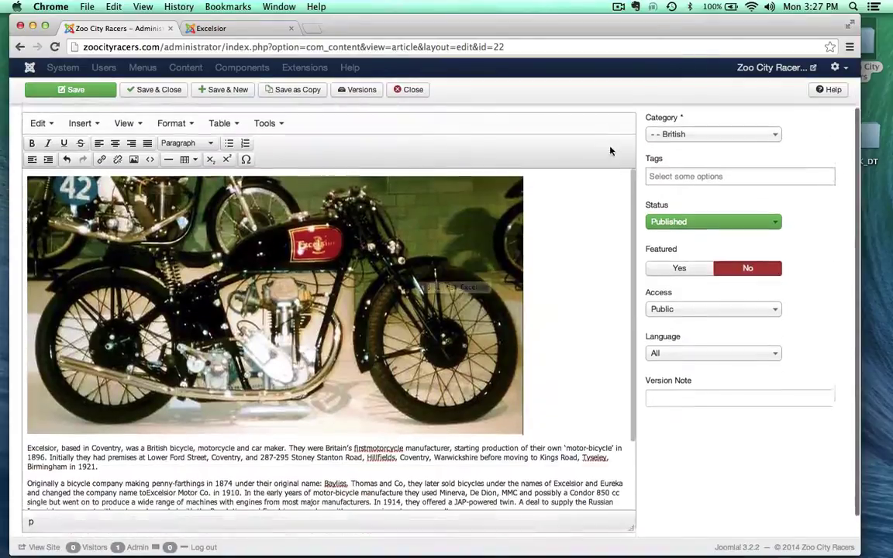
pyautogui.click(450, 303)
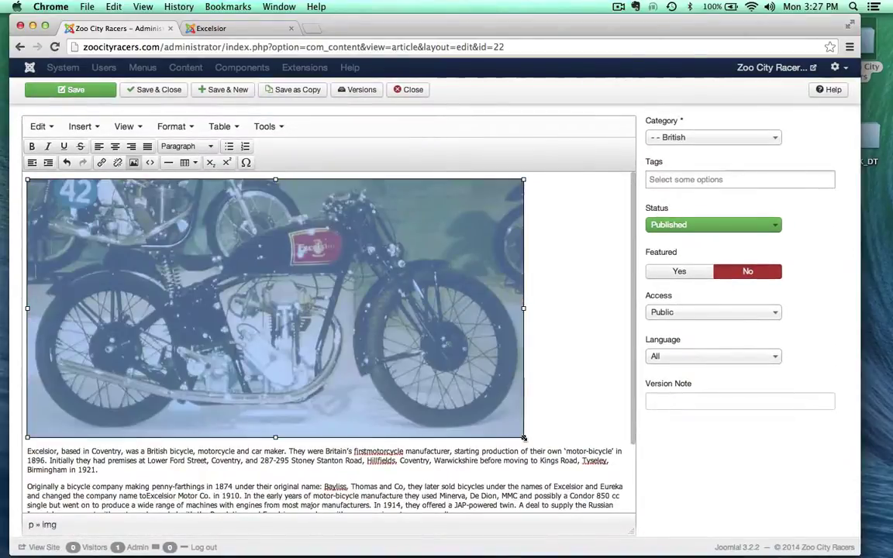
pyautogui.moveTo(523, 439); pyautogui.dragTo(448, 402)
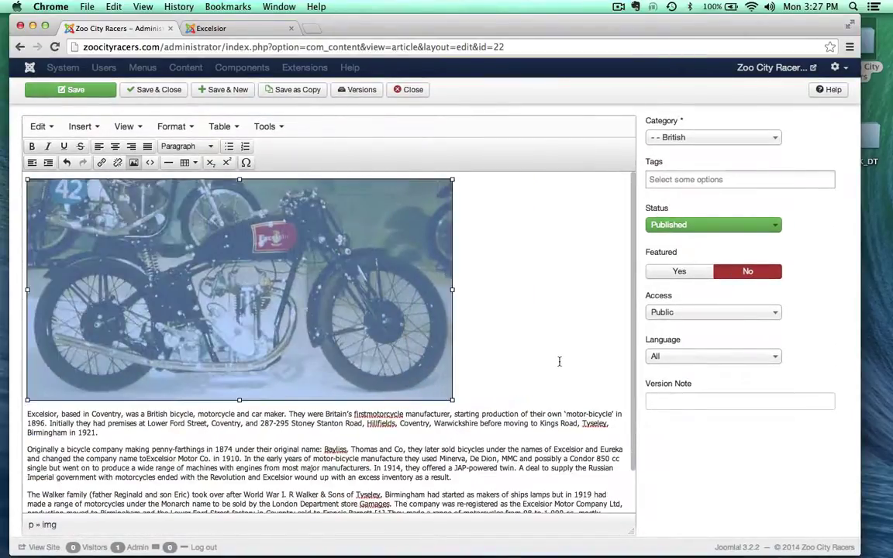
# Step: Bold the article's opening word Excelsior
pyautogui.scroll(-2, 558, 361)
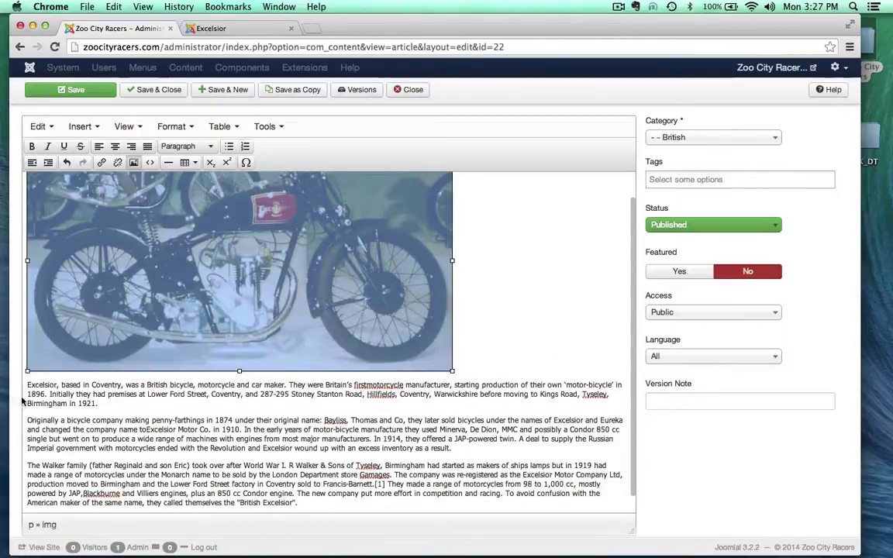
pyautogui.doubleClick(42, 385)
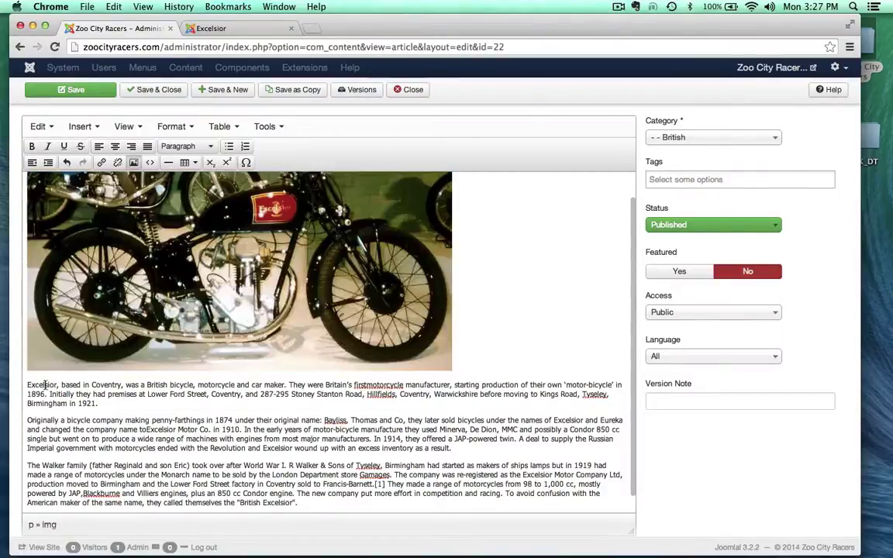
pyautogui.click(34, 149)
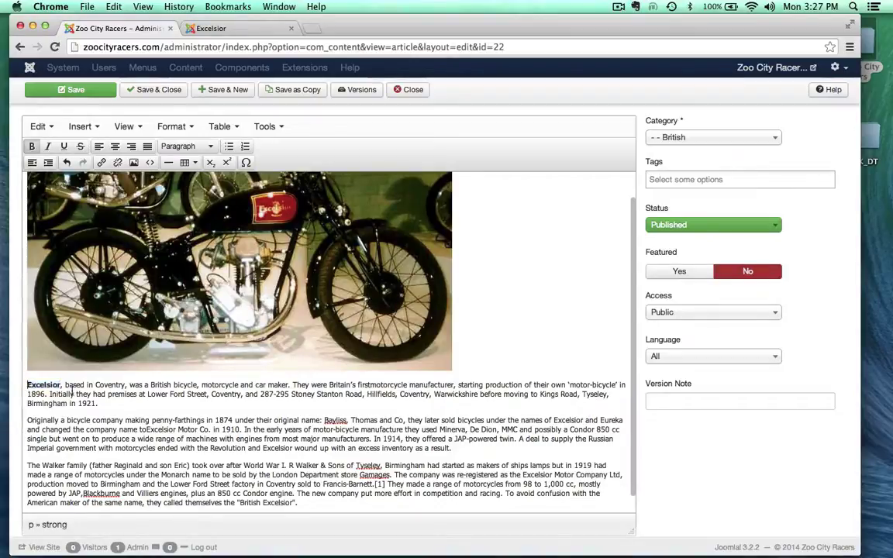
pyautogui.scroll(-1, 89, 452)
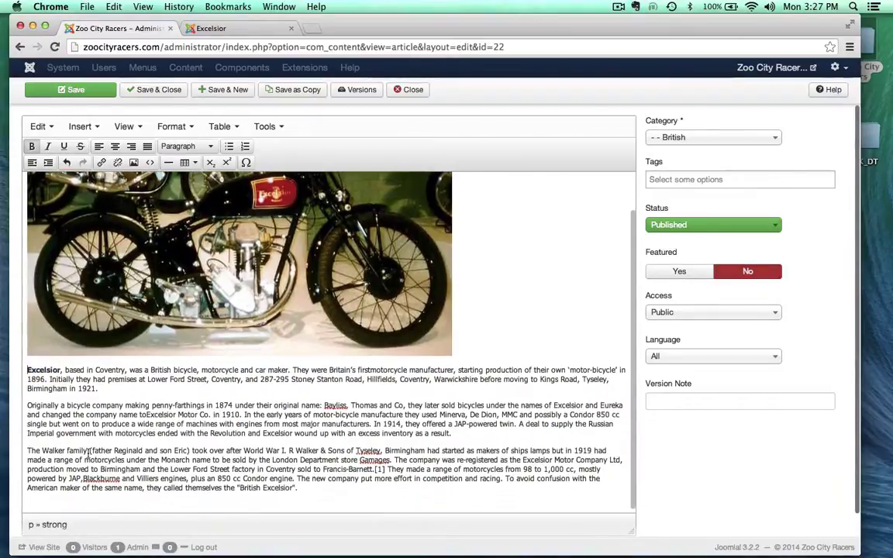
pyautogui.scroll(-2, 89, 453)
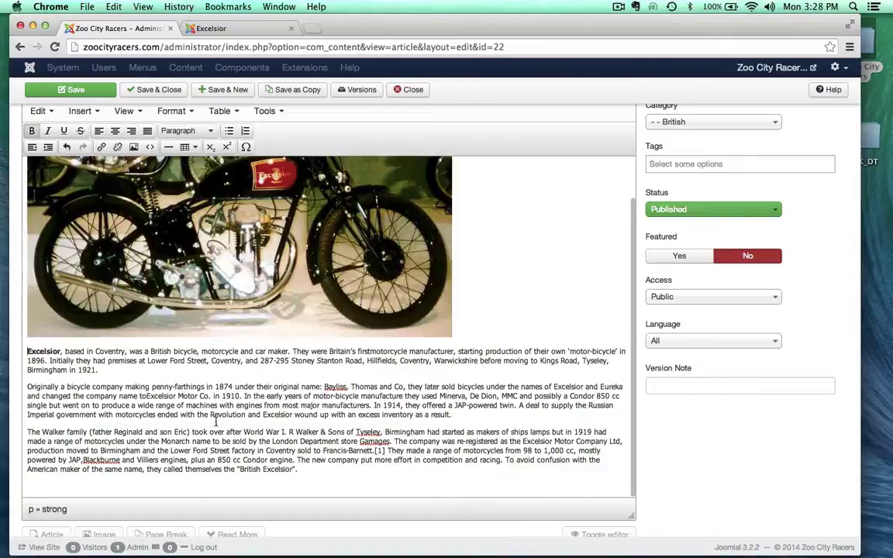
# Step: Add a 'The Beginning' line after the first paragraph and format it as Header 2
pyautogui.click(112, 372)
pyautogui.press('Return')
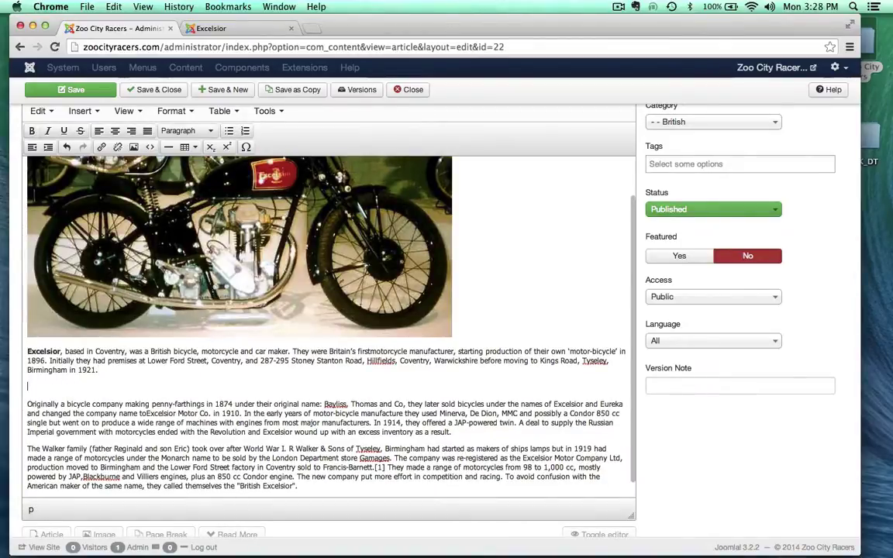
pyautogui.write('The')
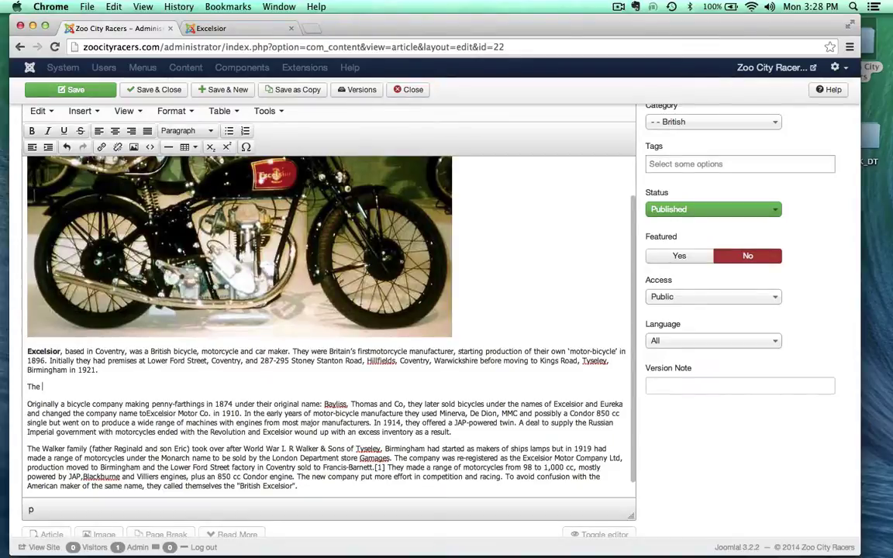
pyautogui.write(' Beginning')
pyautogui.scroll(1, 92, 387)
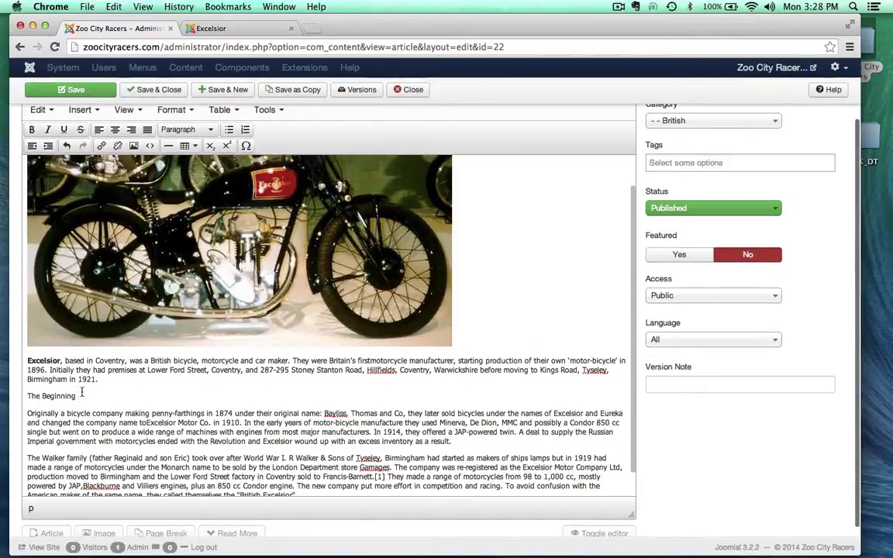
pyautogui.moveTo(81, 393); pyautogui.dragTo(17, 391)
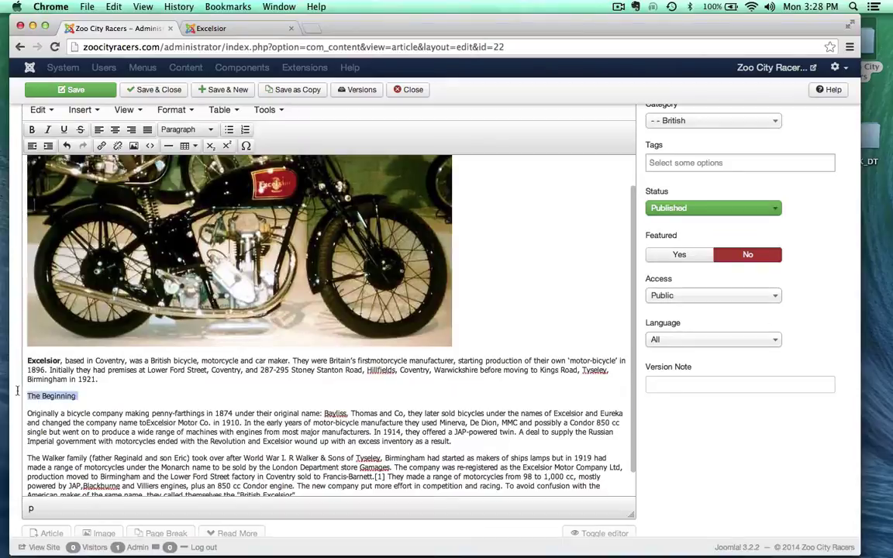
pyautogui.click(203, 130)
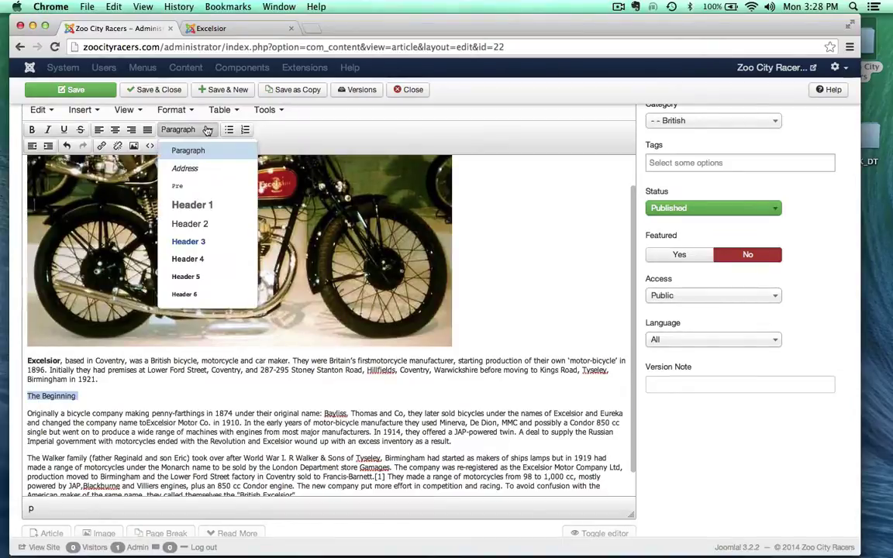
pyautogui.click(191, 224)
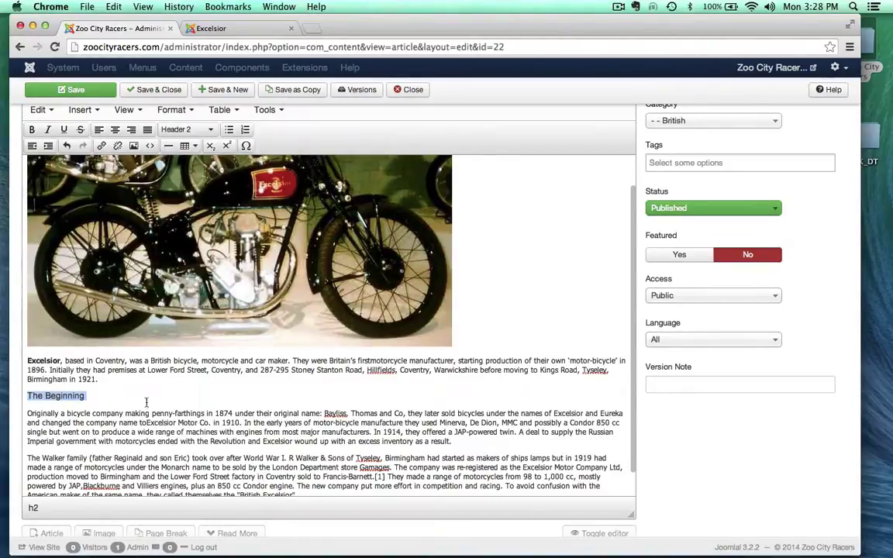
pyautogui.click(28, 413)
pyautogui.doubleClick(78, 397)
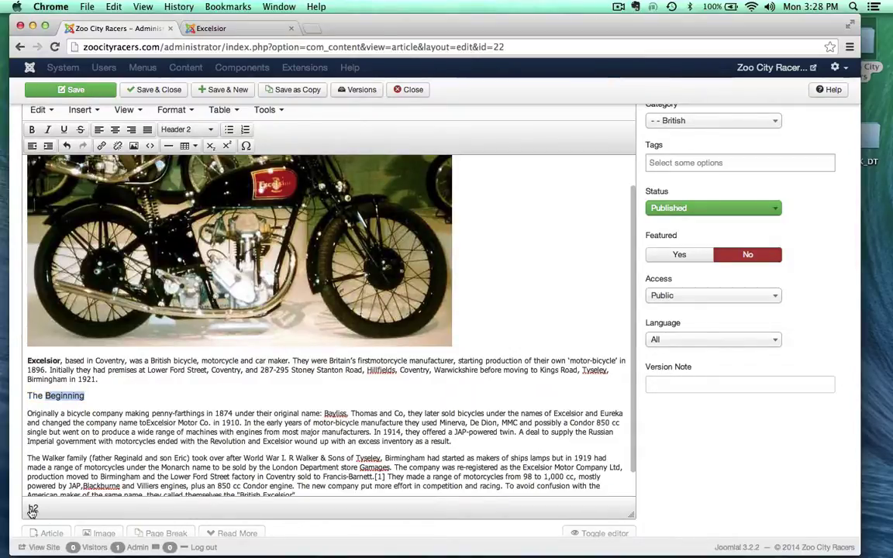
pyautogui.scroll(-5, 603, 513)
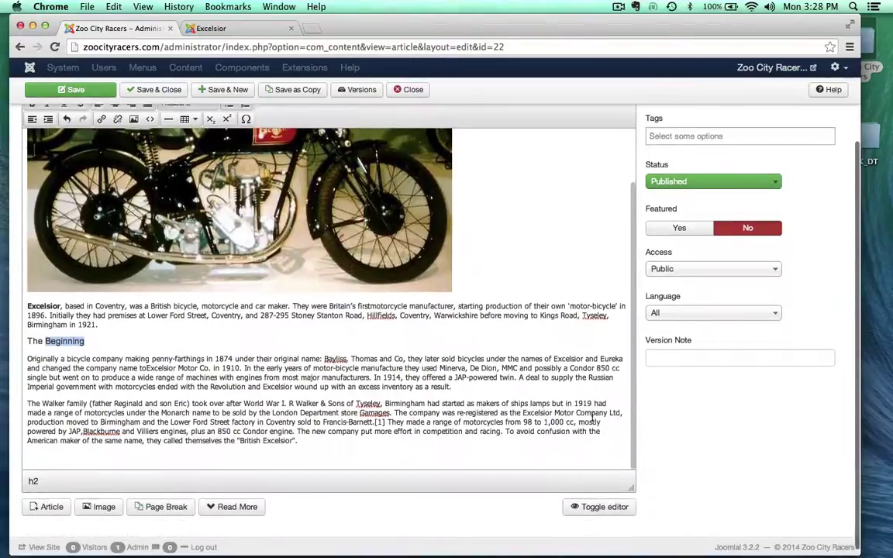
pyautogui.click(605, 502)
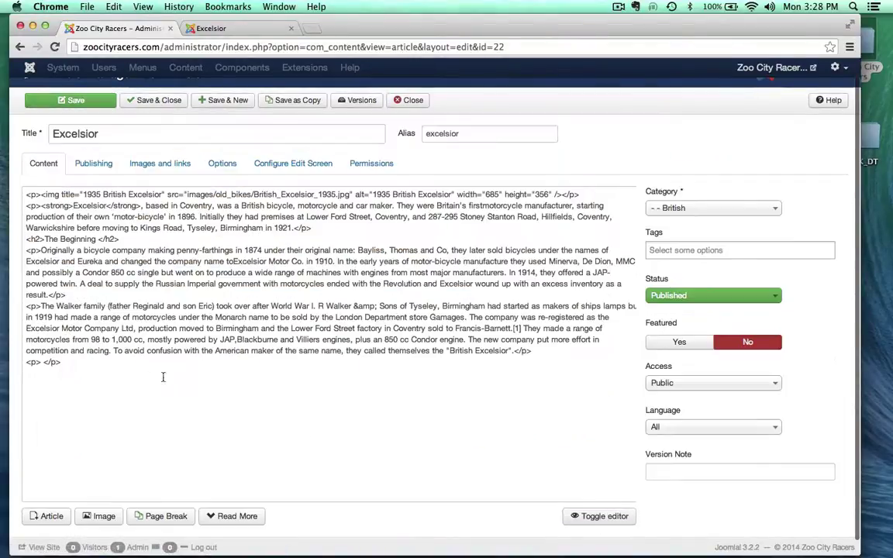
pyautogui.moveTo(22, 239); pyautogui.dragTo(129, 239)
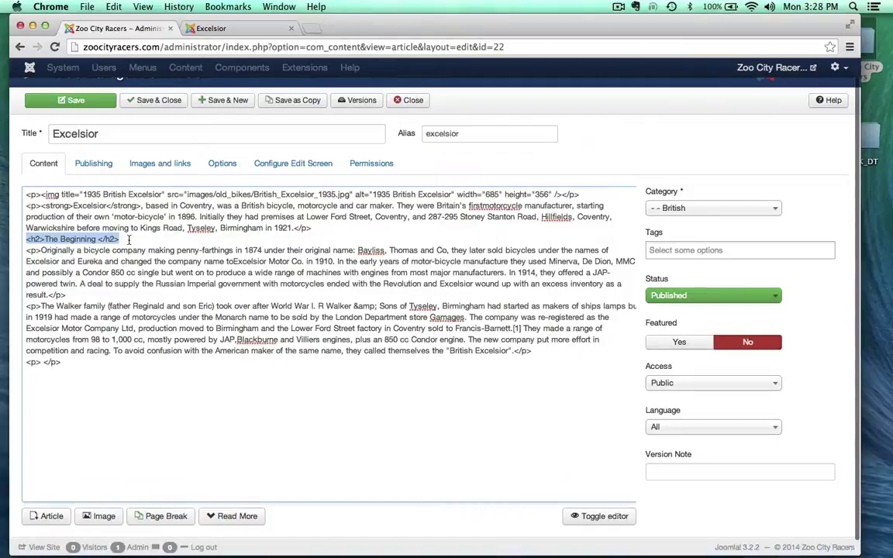
pyautogui.click(599, 516)
pyautogui.scroll(-5, 390, 419)
pyautogui.scroll(8, 355, 418)
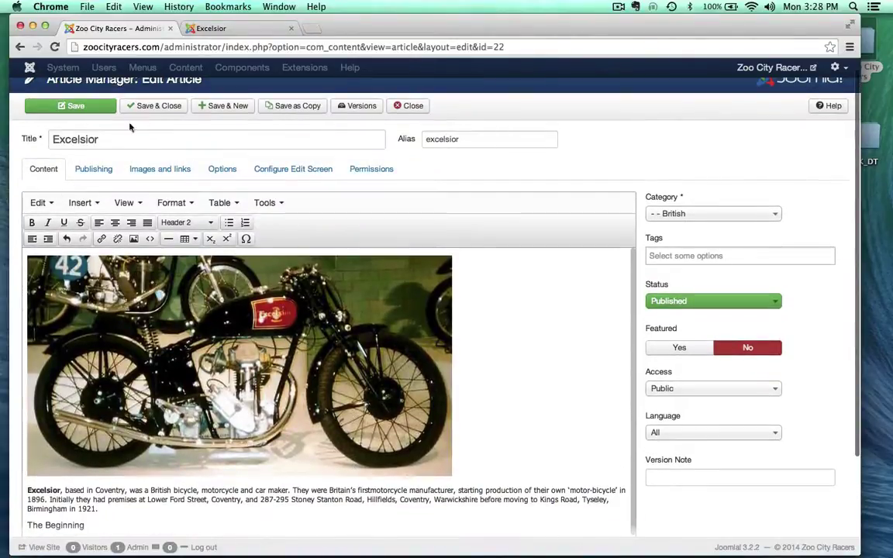
# Step: Save the Excelsior article and reload its live front-end page
pyautogui.click(76, 105)
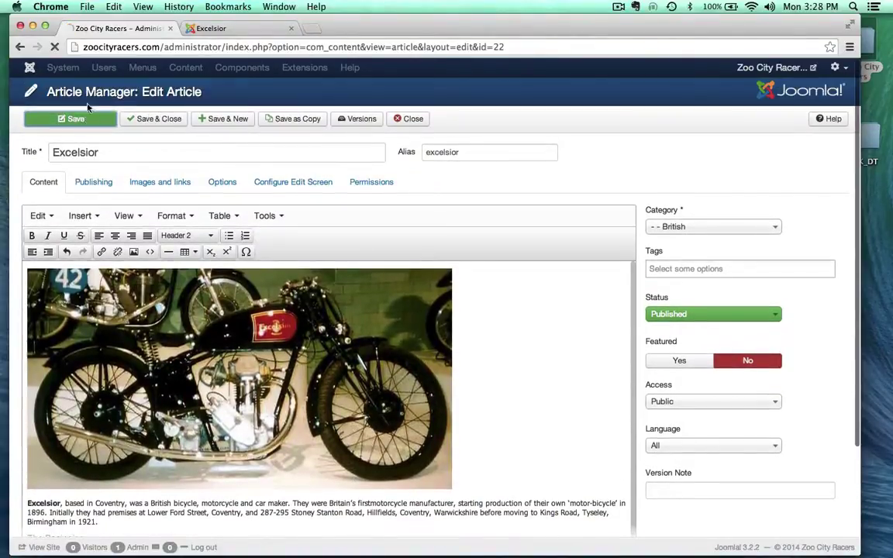
pyautogui.click(213, 30)
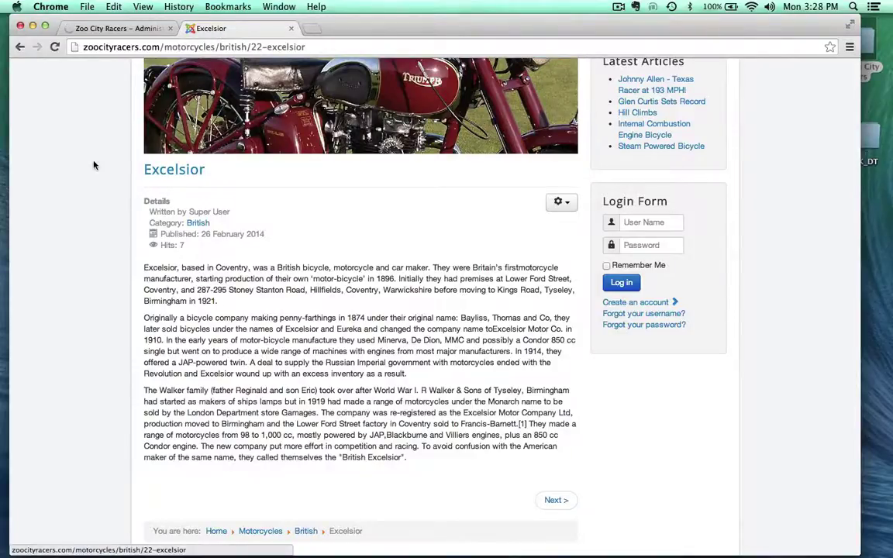
pyautogui.scroll(-2, 93, 165)
pyautogui.scroll(4, 93, 164)
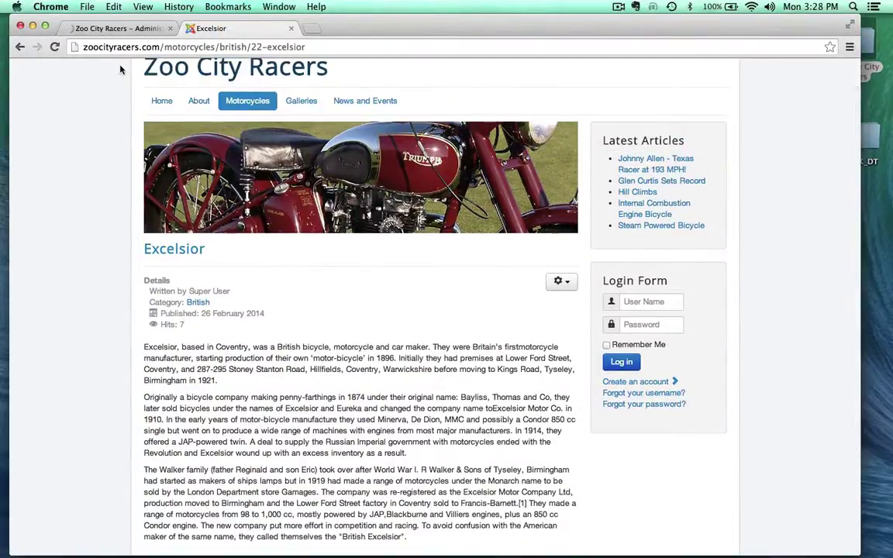
pyautogui.click(54, 46)
# Step: Check the live page for 'The Beginning' heading and the bold intro word Excelsior
pyautogui.scroll(-5, 67, 172)
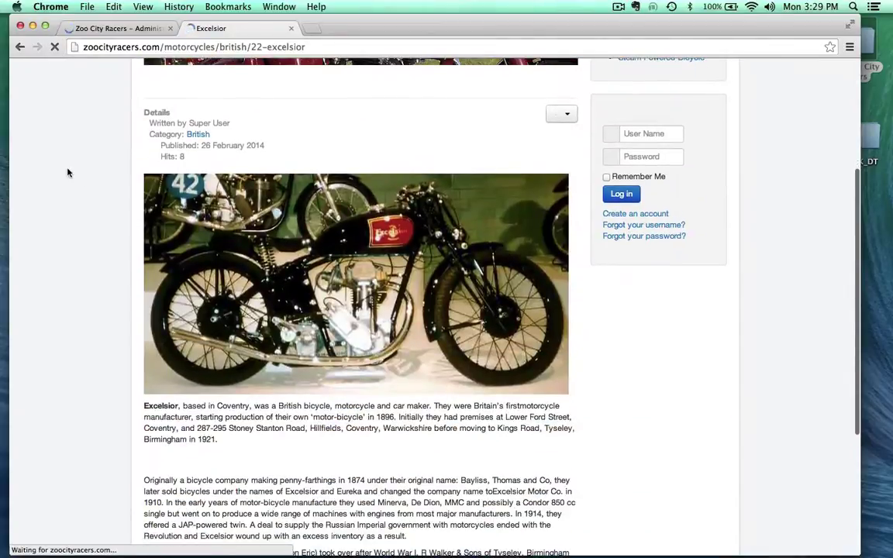
pyautogui.scroll(-3, 156, 273)
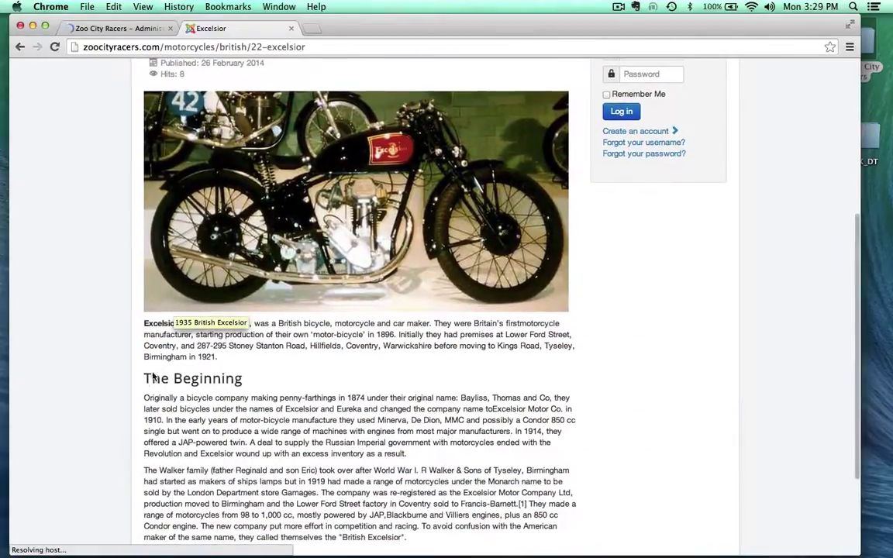
pyautogui.moveTo(144, 378); pyautogui.dragTo(245, 378)
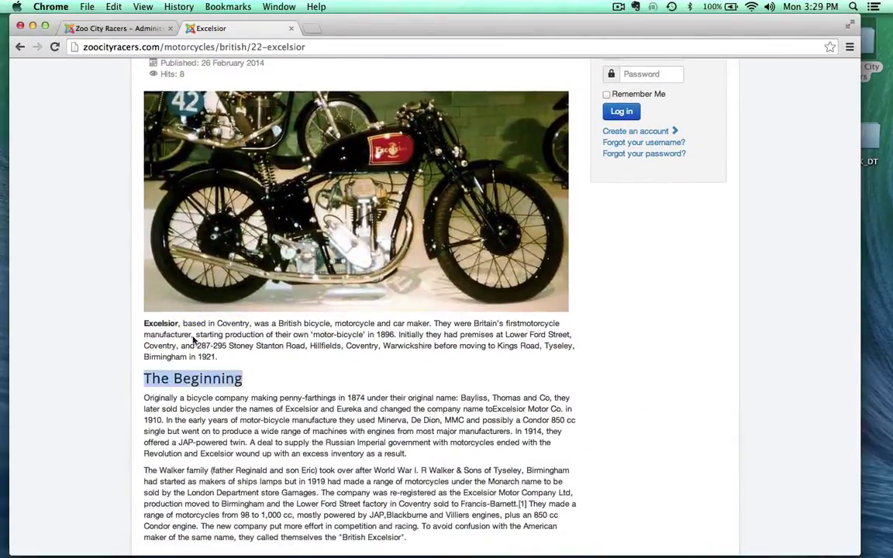
pyautogui.click(158, 335)
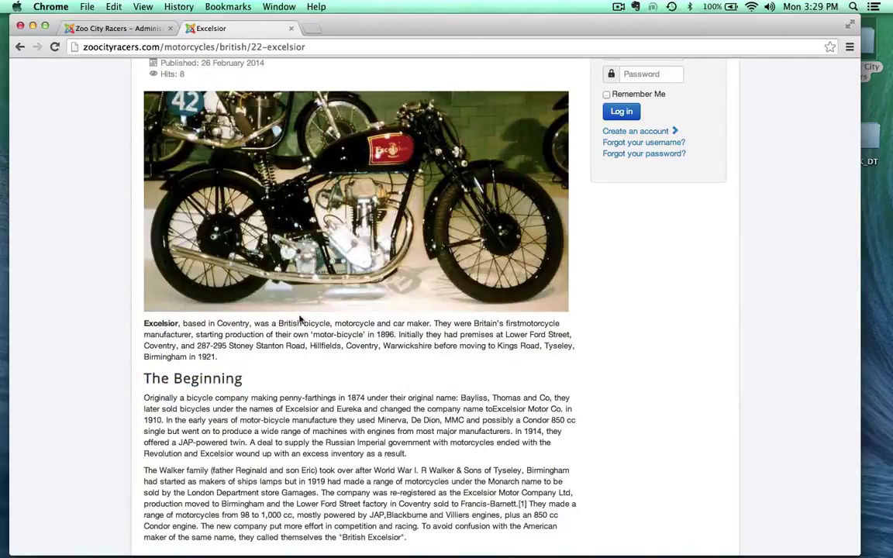
pyautogui.doubleClick(157, 324)
pyautogui.scroll(-3, 179, 434)
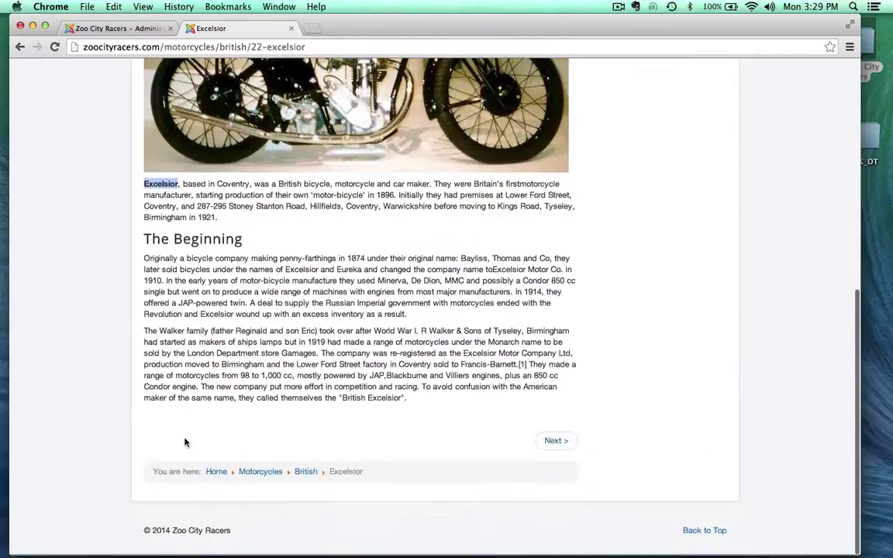
pyautogui.scroll(6, 183, 441)
pyautogui.scroll(3, 184, 442)
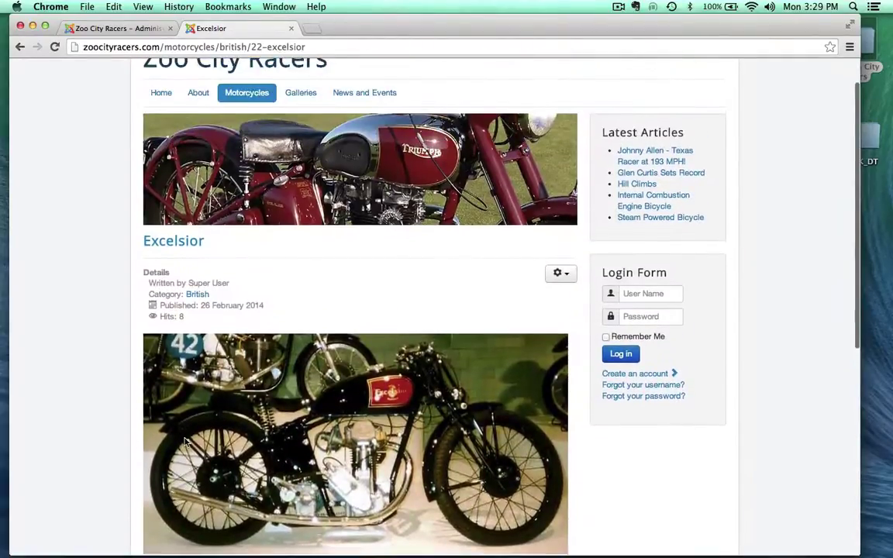
pyautogui.scroll(-7, 94, 355)
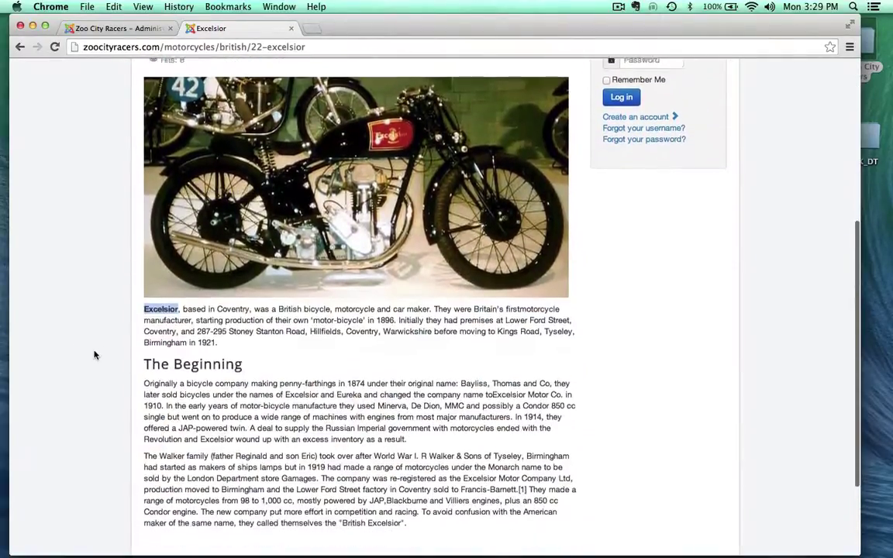
pyautogui.scroll(7, 178, 349)
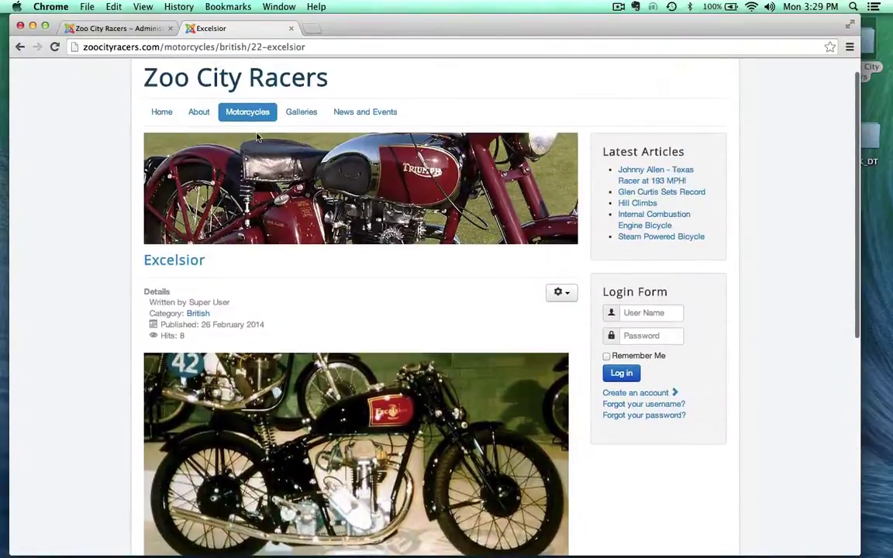
# Step: Open the Motorcycles > British blog page and scroll through the Excelsior listing with its photo and heading
pyautogui.moveTo(234, 134)
pyautogui.click(233, 164)
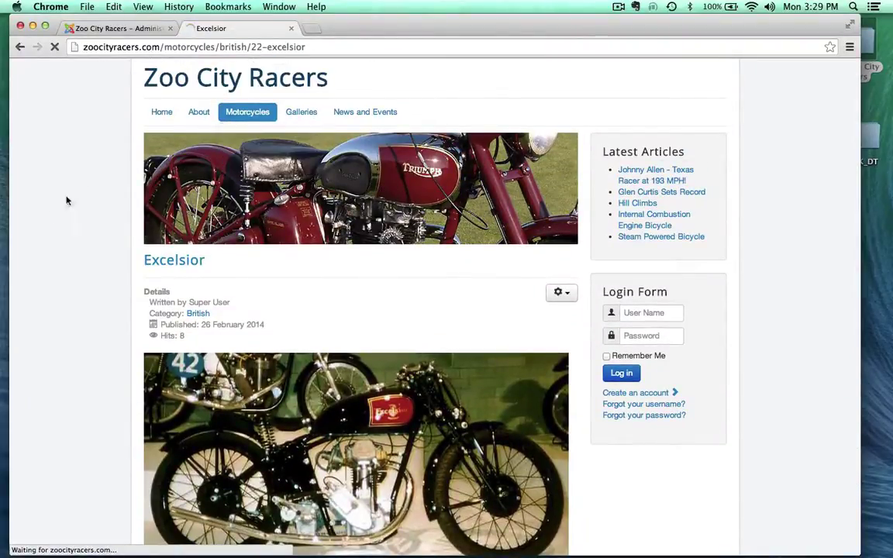
pyautogui.scroll(-4, 72, 164)
pyautogui.scroll(-3, 132, 320)
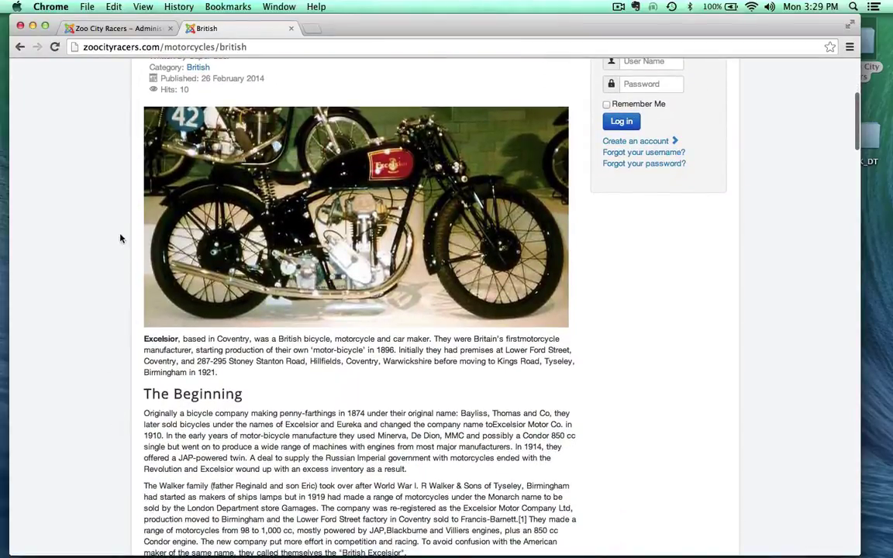
pyautogui.scroll(-5, 92, 239)
pyautogui.scroll(8, 91, 239)
pyautogui.scroll(-3, 92, 239)
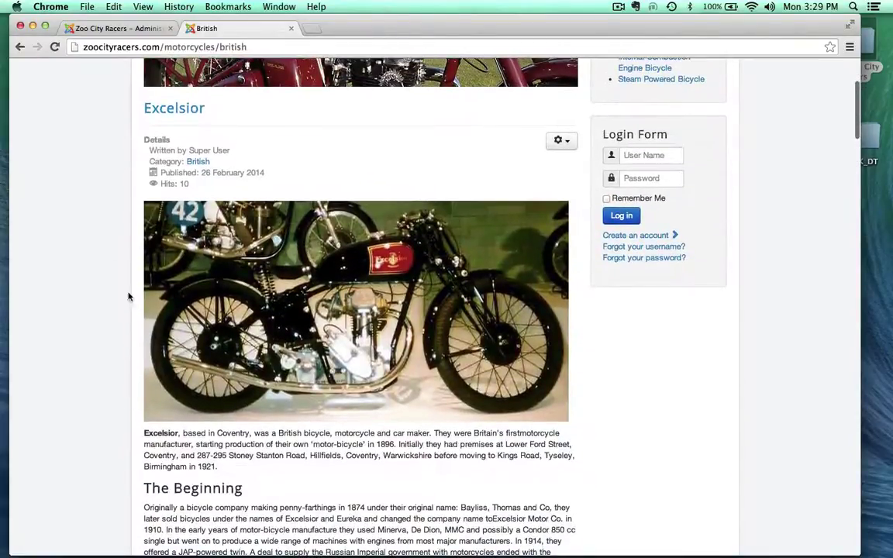
pyautogui.scroll(-10, 168, 337)
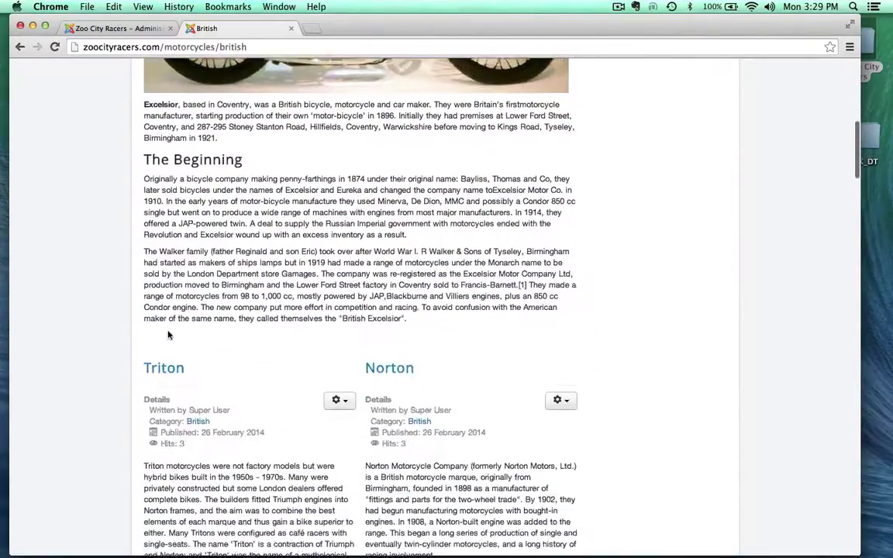
pyautogui.scroll(11, 168, 334)
pyautogui.scroll(3, 167, 334)
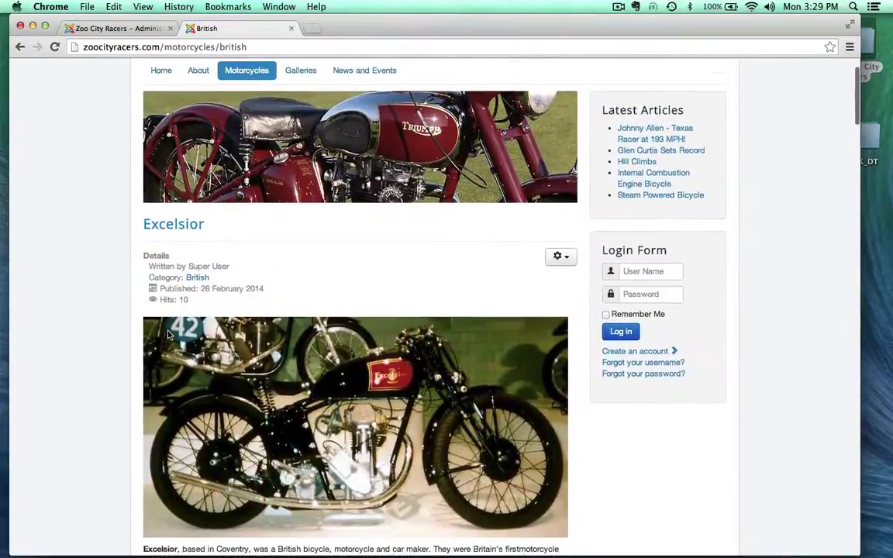
pyautogui.scroll(-2, 167, 334)
pyautogui.scroll(-3, 168, 334)
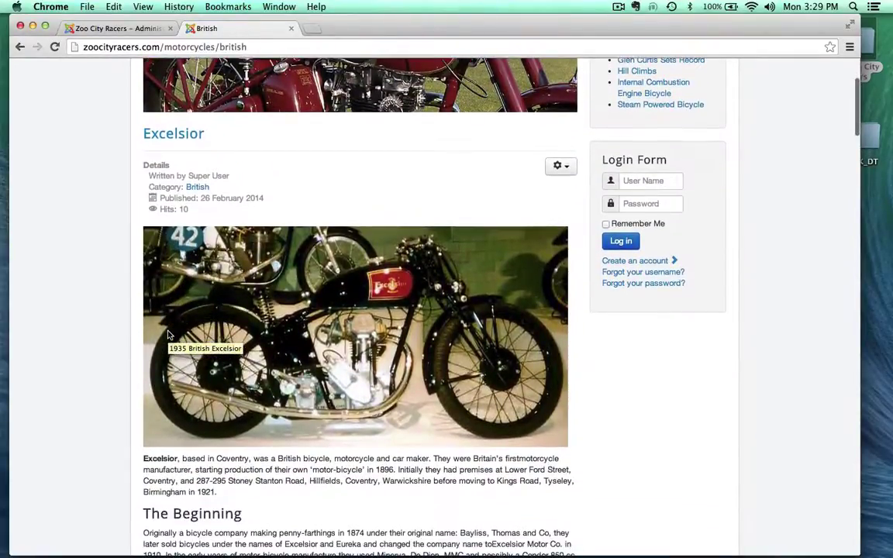
pyautogui.scroll(-1, 167, 334)
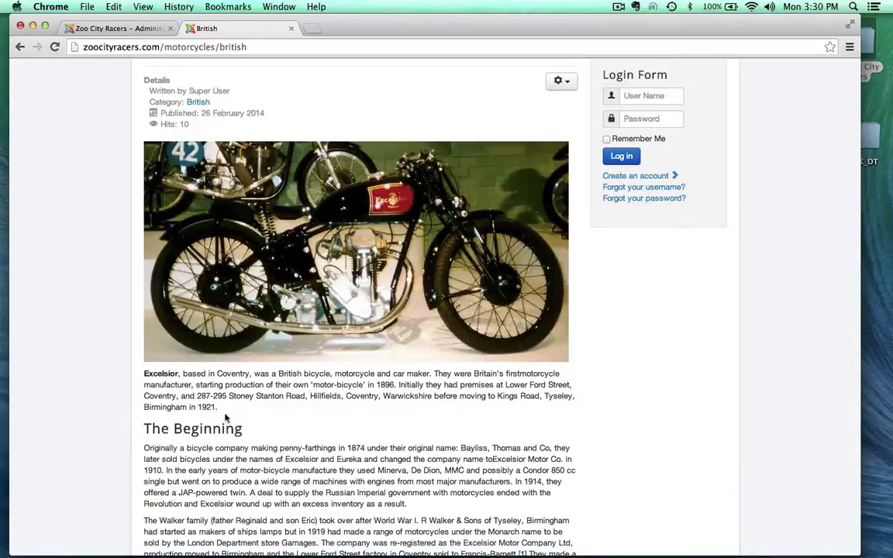
pyautogui.scroll(3, 136, 195)
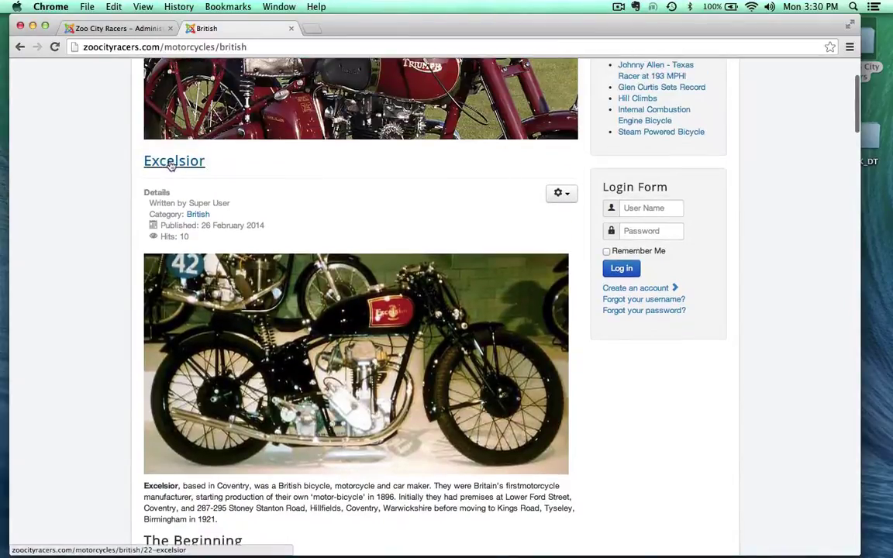
pyautogui.scroll(-3, 80, 363)
pyautogui.scroll(2, 298, 234)
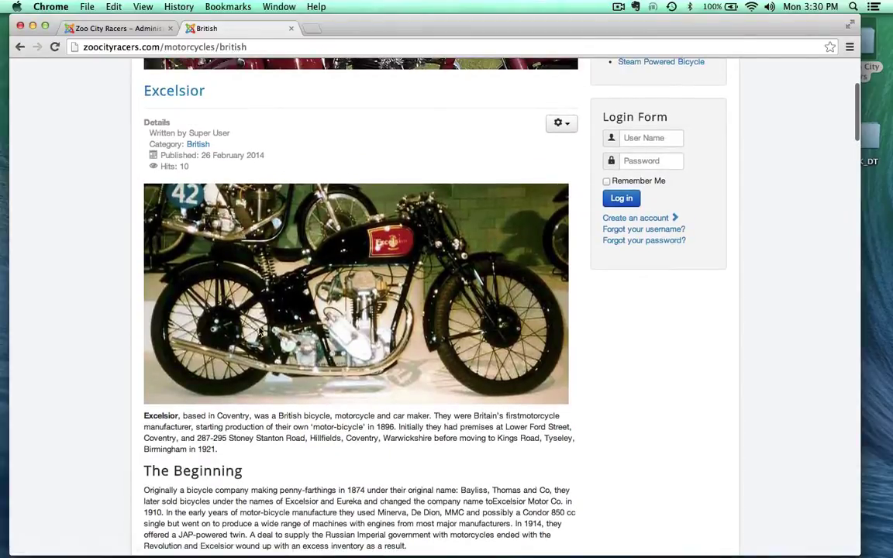
pyautogui.scroll(-15, 257, 334)
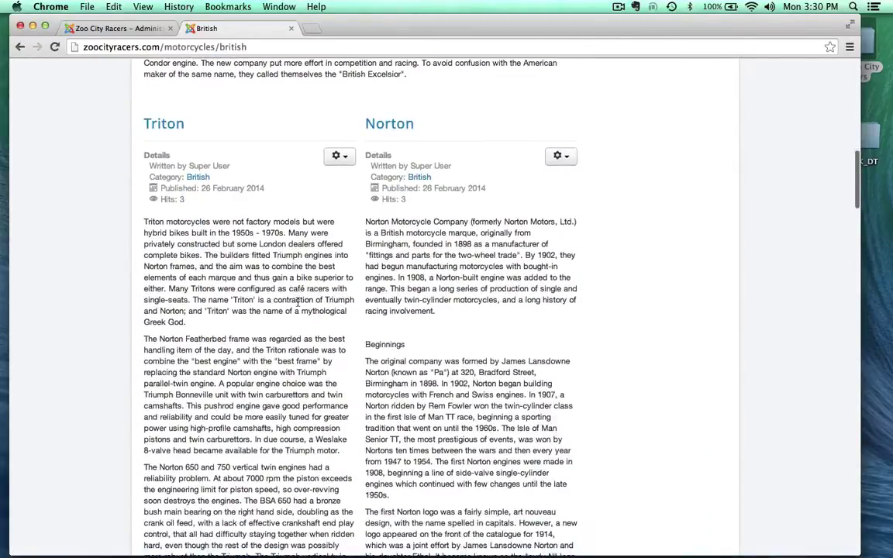
pyautogui.scroll(10, 266, 377)
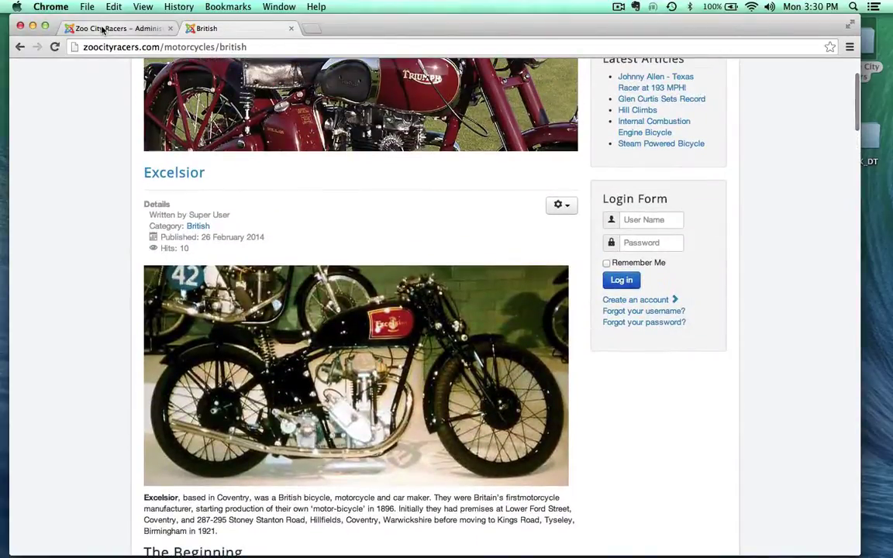
# Step: Return to the Excelsior article editor and add an empty paragraph below the image
pyautogui.click(101, 28)
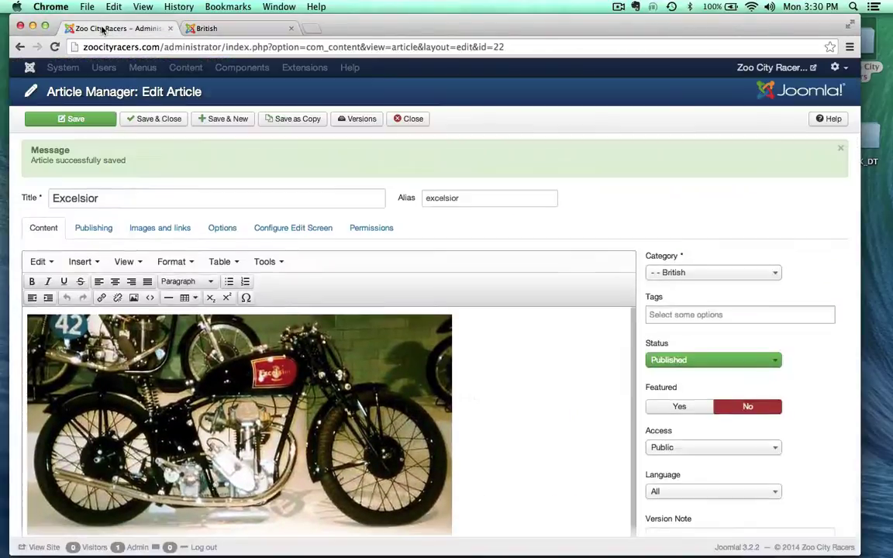
pyautogui.scroll(-5, 326, 310)
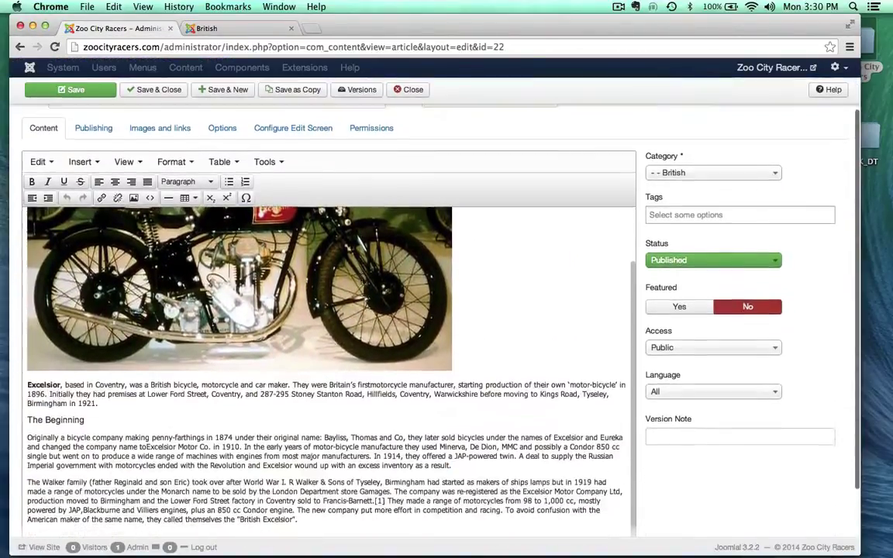
pyautogui.click(455, 365)
pyautogui.press('Return')
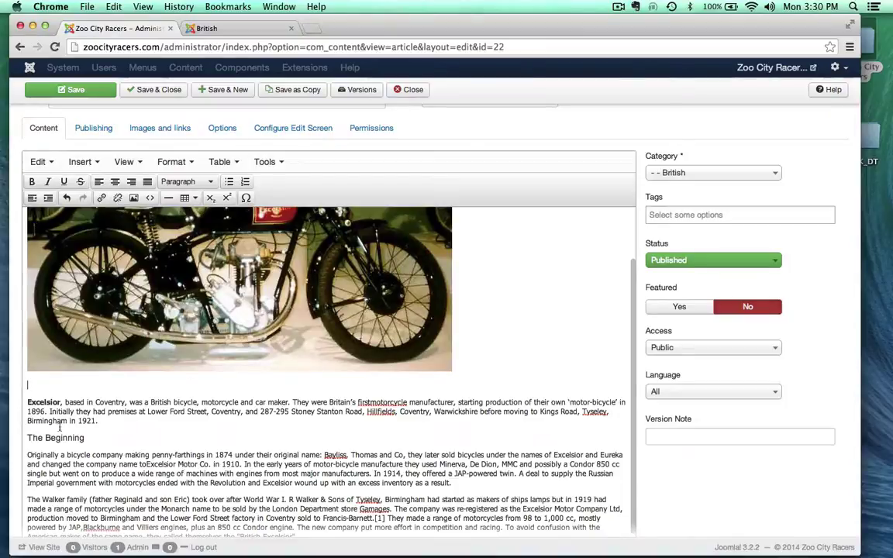
# Step: Insert a Read More break after 'Birmingham in 1921.' and save the article
pyautogui.click(100, 420)
pyautogui.press('Return')
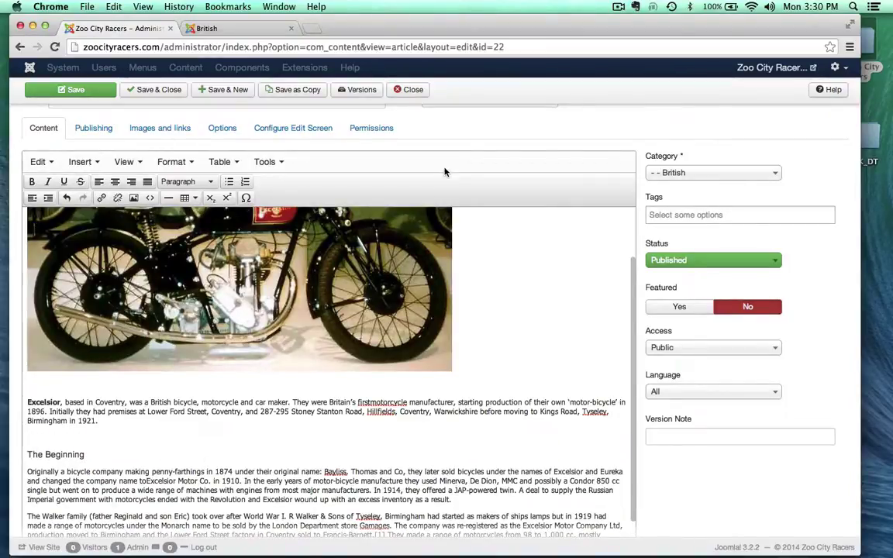
pyautogui.scroll(-5, 446, 171)
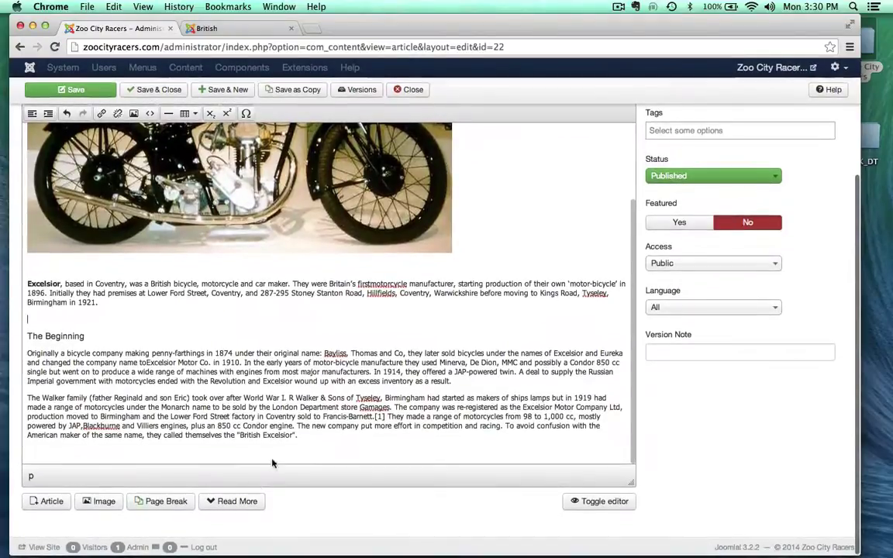
pyautogui.click(243, 502)
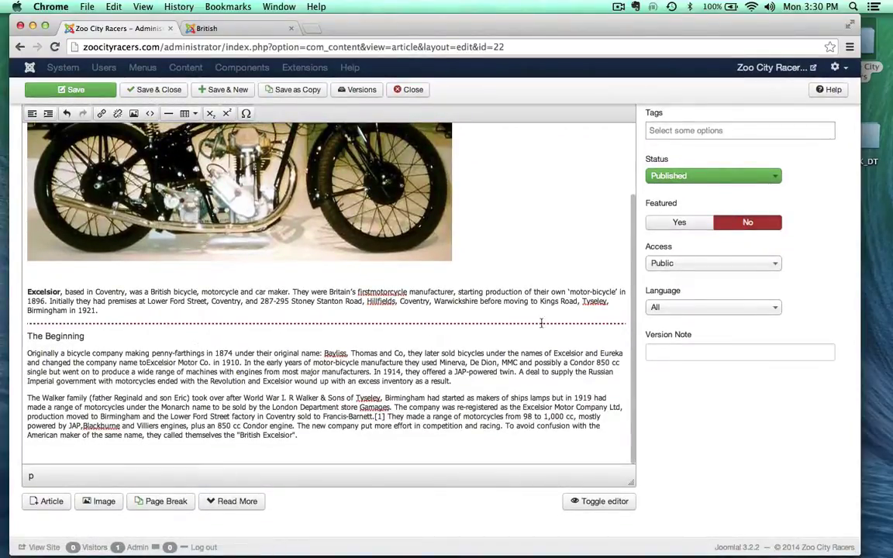
pyautogui.click(81, 91)
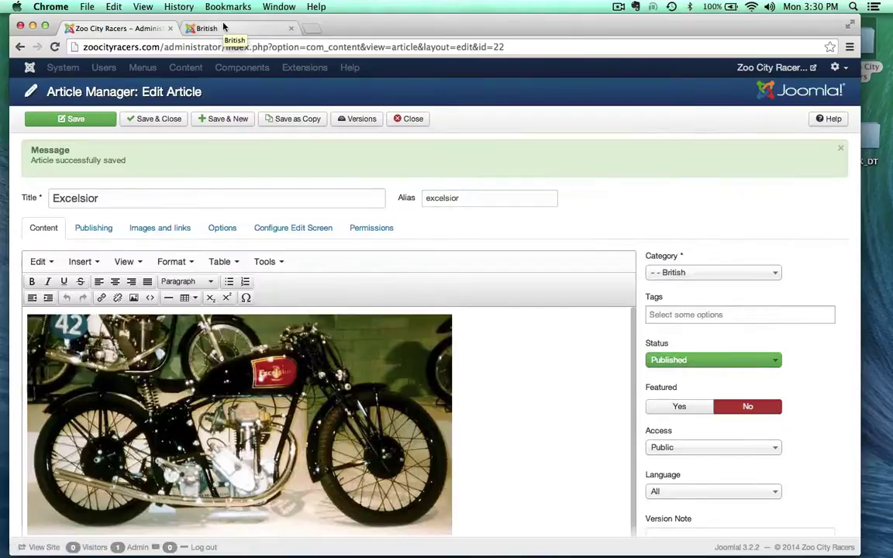
# Step: Reload the British blog page and locate where Excelsior's intro text ends, at '1921.'
pyautogui.click(223, 27)
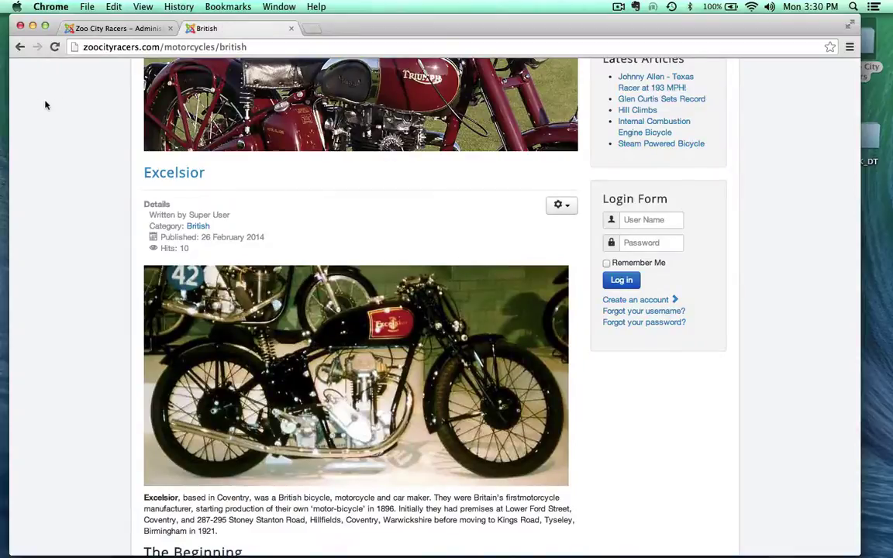
pyautogui.scroll(5, 53, 104)
pyautogui.click(52, 46)
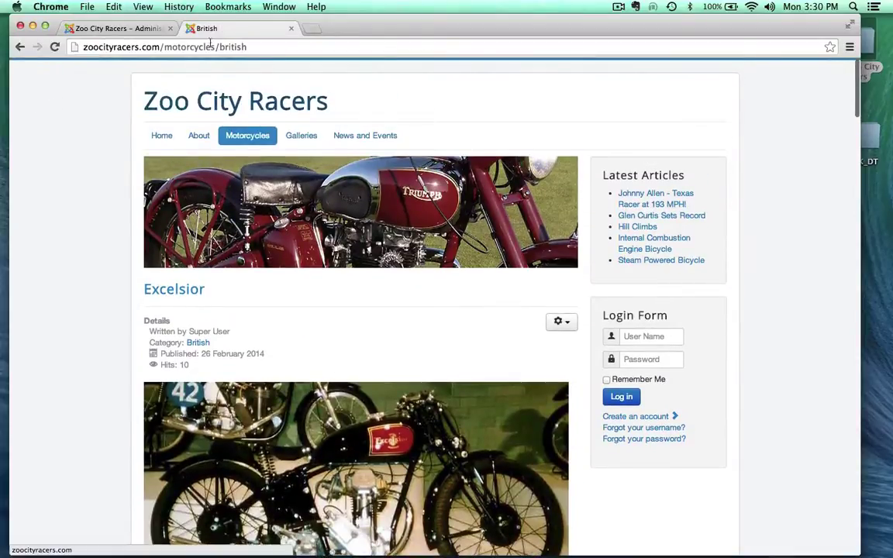
pyautogui.click(53, 47)
pyautogui.scroll(-4, 69, 215)
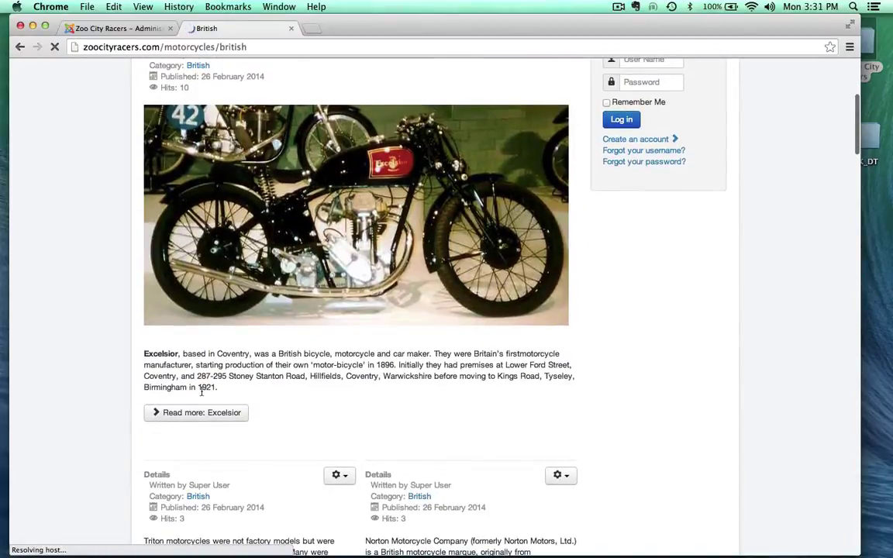
pyautogui.moveTo(199, 387); pyautogui.dragTo(219, 387)
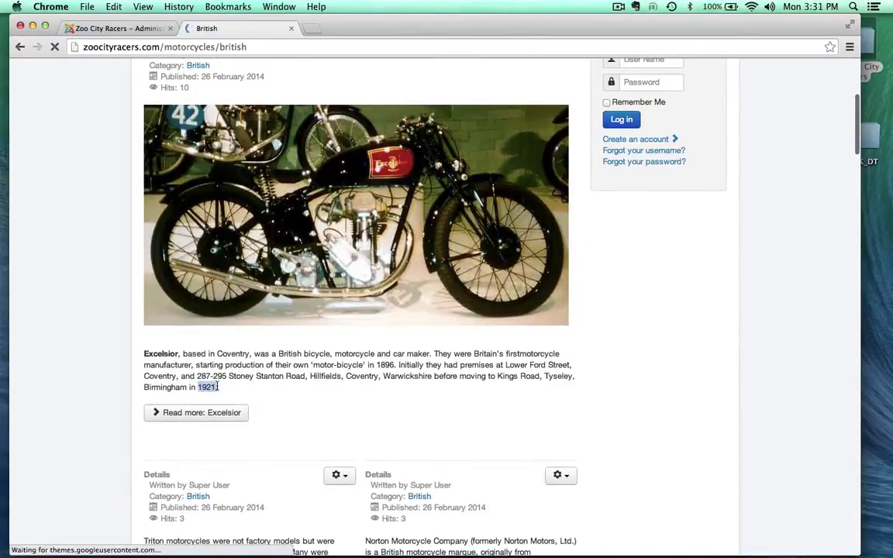
# Step: In the article editor, select The Beginning heading and place the cursor above it
pyautogui.click(85, 29)
pyautogui.scroll(-5, 90, 402)
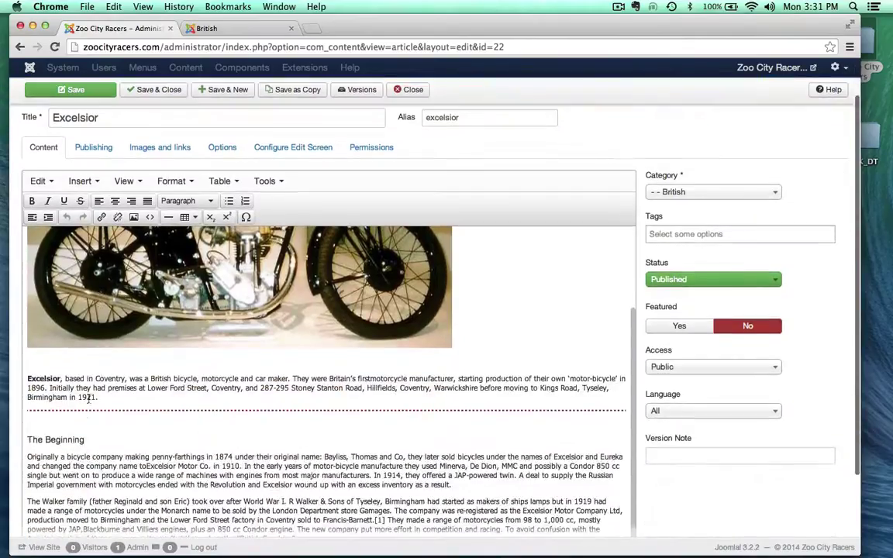
pyautogui.moveTo(28, 439); pyautogui.dragTo(84, 439)
pyautogui.press('super+2')
pyautogui.click(69, 412)
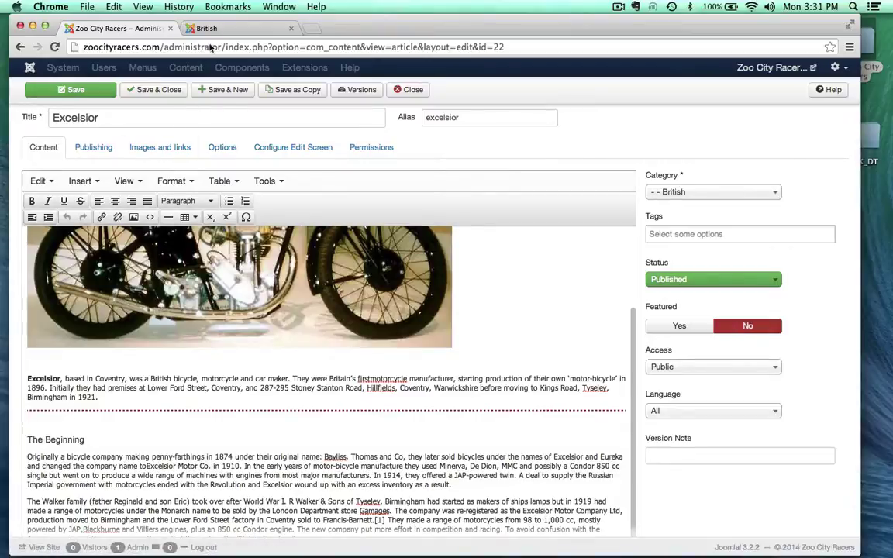
# Step: Scroll through the British page to review the Excelsior teaser and its Read more link
pyautogui.click(190, 31)
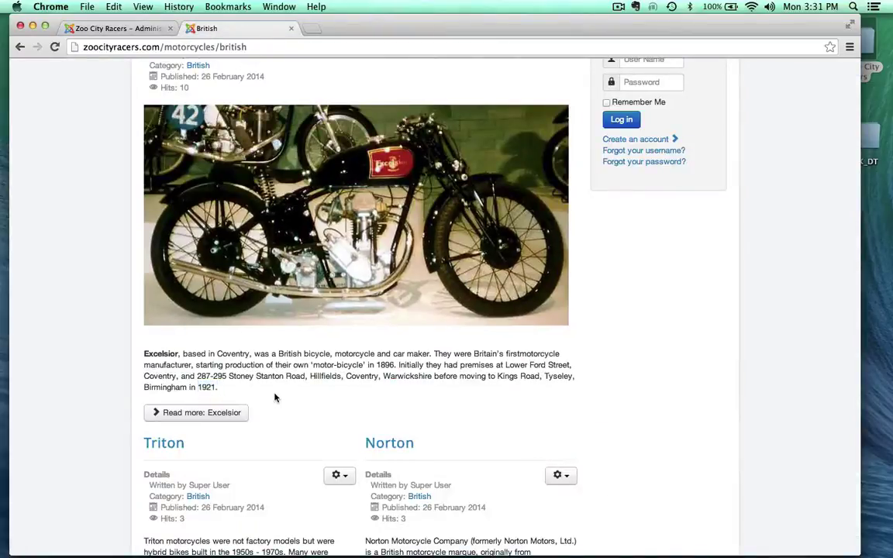
pyautogui.click(159, 414)
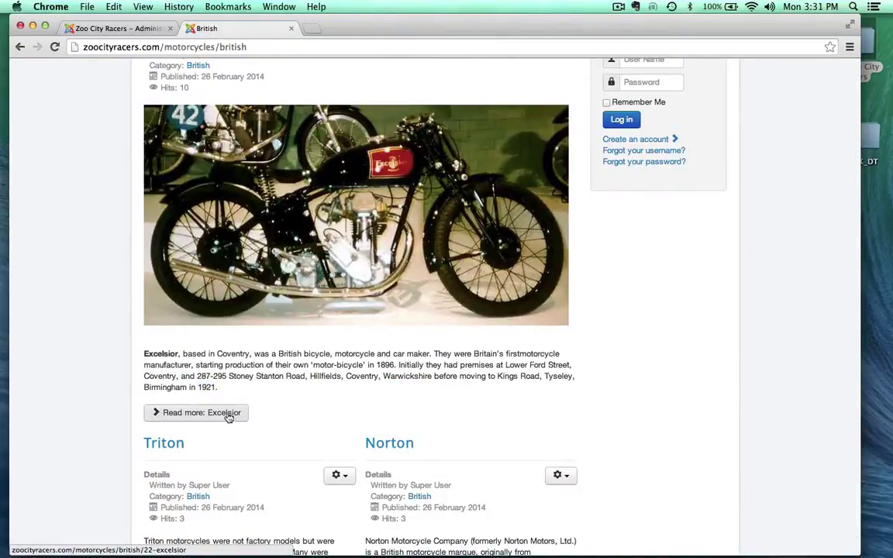
pyautogui.scroll(3, 85, 362)
pyautogui.scroll(-2, 86, 363)
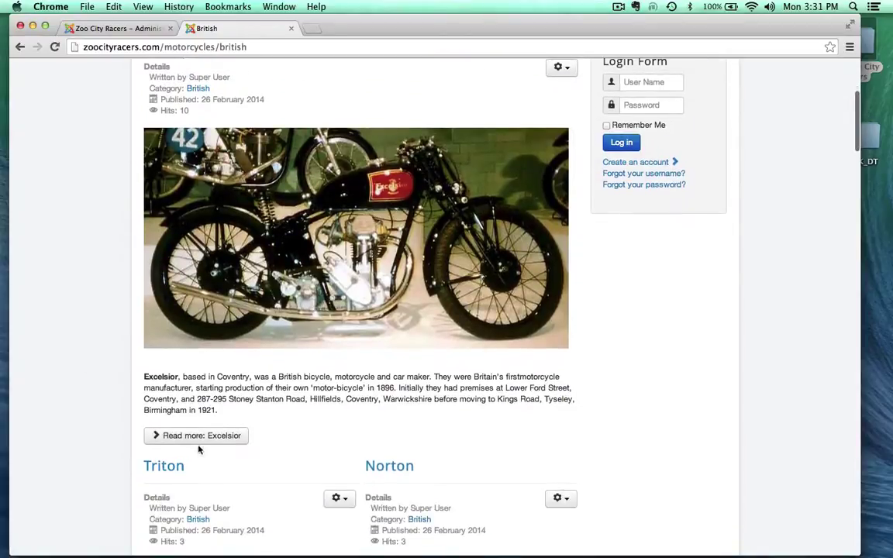
pyautogui.scroll(3, 66, 342)
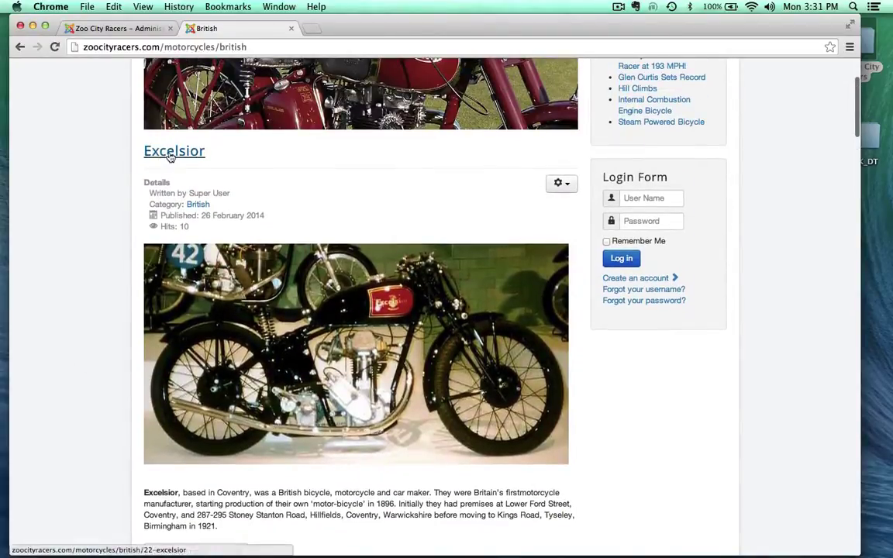
pyautogui.scroll(-2, 101, 245)
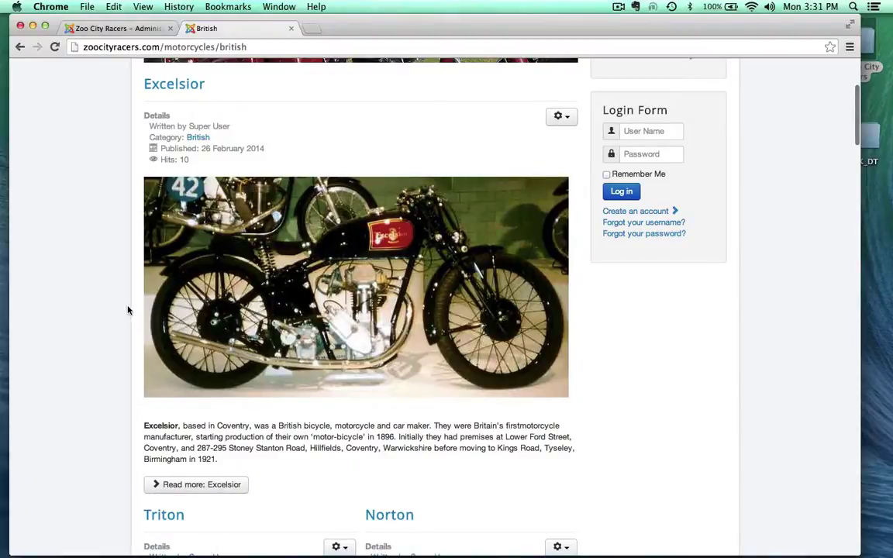
pyautogui.scroll(-2, 129, 310)
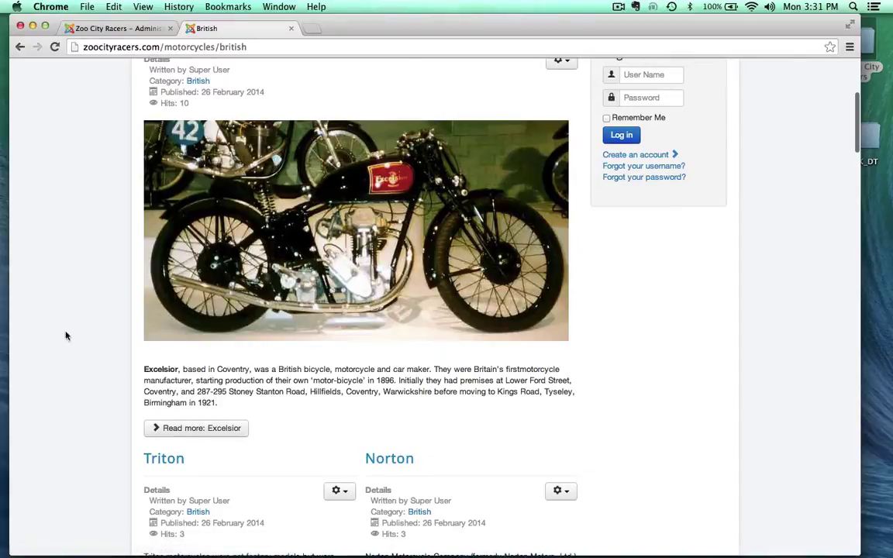
pyautogui.scroll(4, 60, 294)
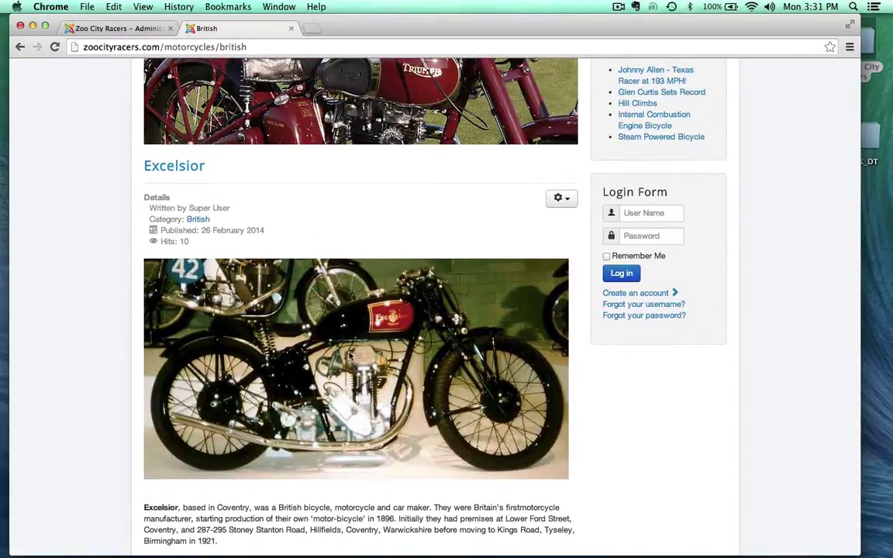
pyautogui.scroll(-5, 349, 356)
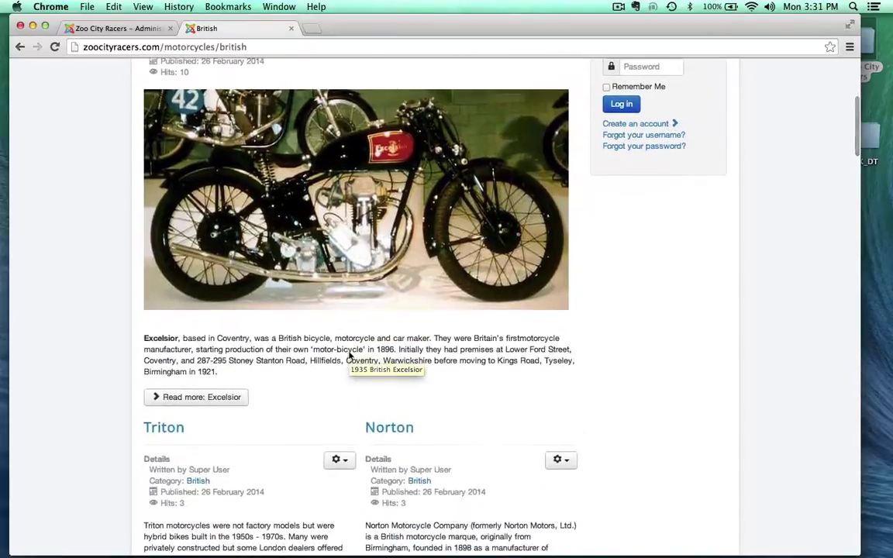
pyautogui.scroll(-3, 349, 356)
pyautogui.scroll(10, 224, 187)
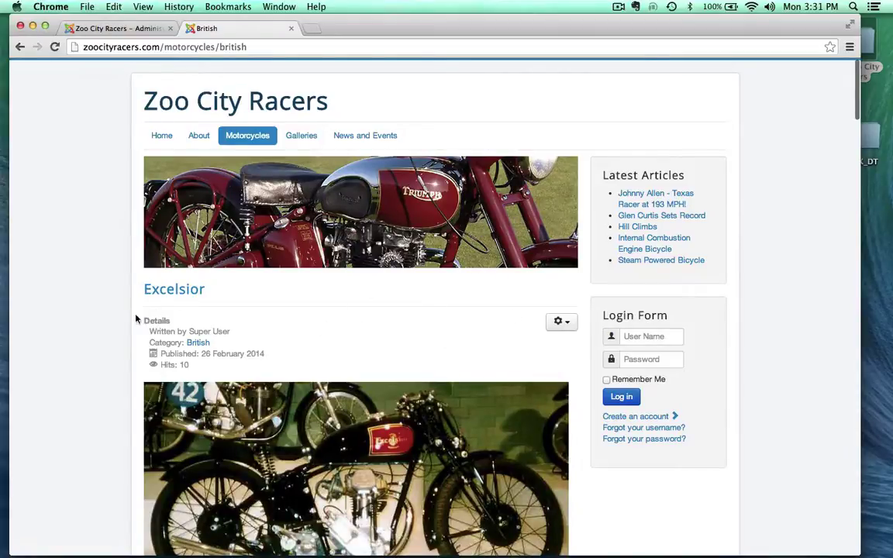
pyautogui.scroll(-1, 77, 446)
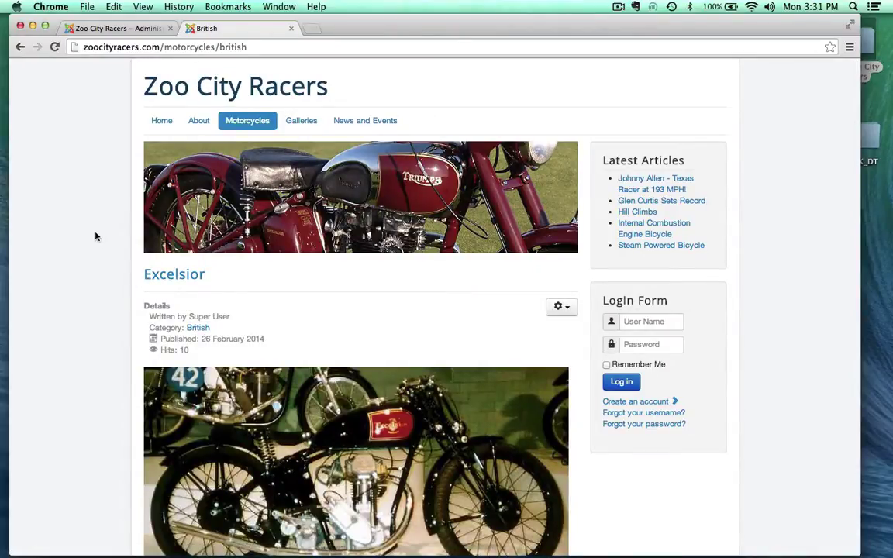
# Step: Delete the existing Read More break below the Excelsior intro text
pyautogui.click(116, 28)
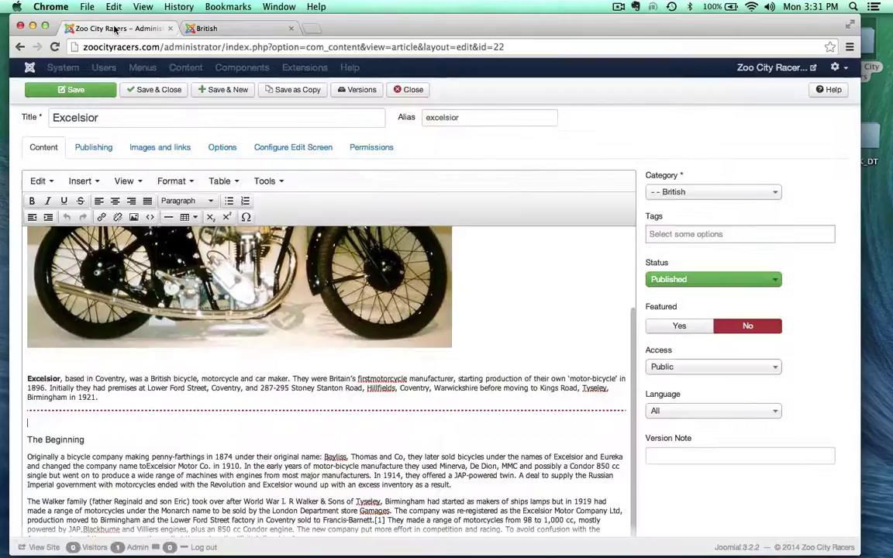
pyautogui.scroll(-1, 209, 389)
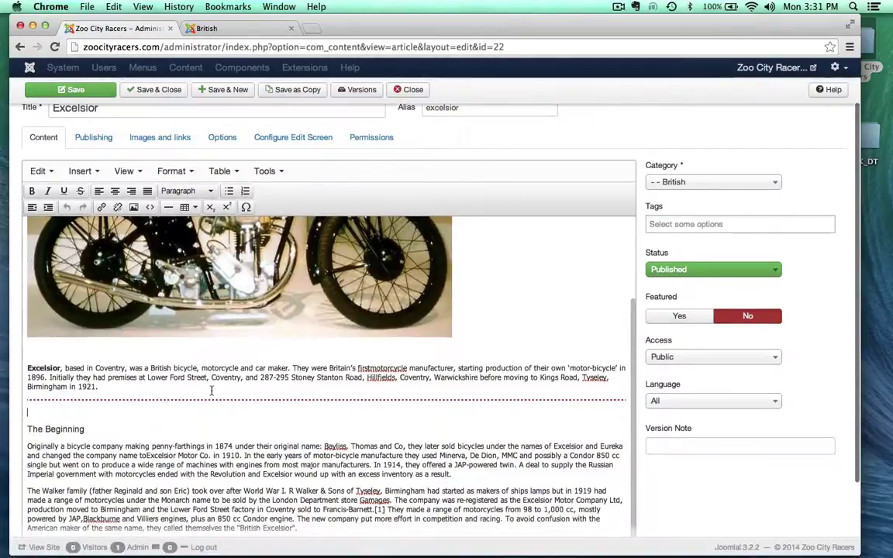
pyautogui.click(67, 400)
pyautogui.press('Delete')
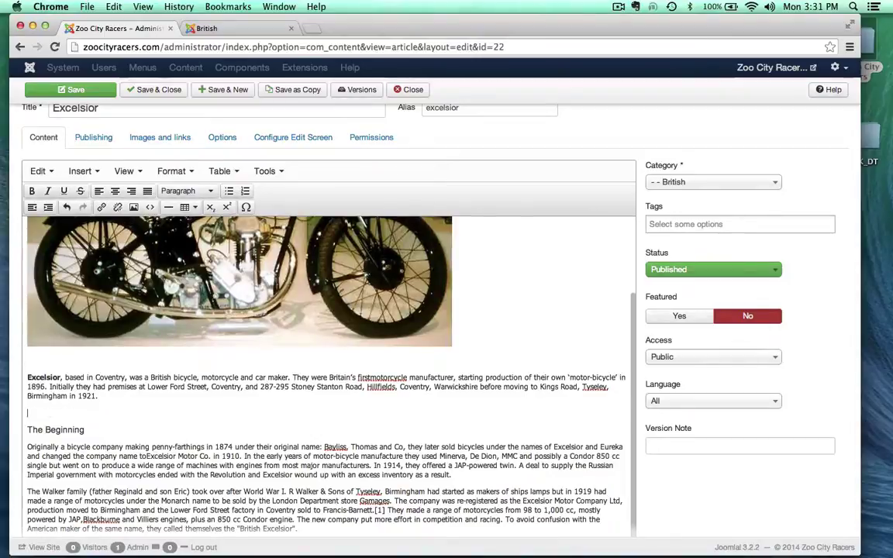
# Step: Insert a Read More break on a new line above the motorcycle image and save the article
pyautogui.scroll(3, 76, 314)
pyautogui.rightClick(76, 313)
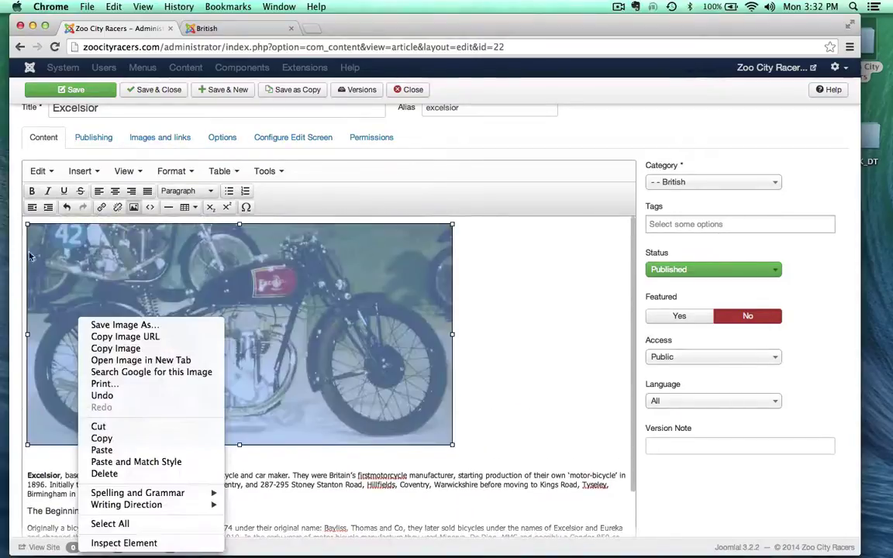
pyautogui.click(24, 221)
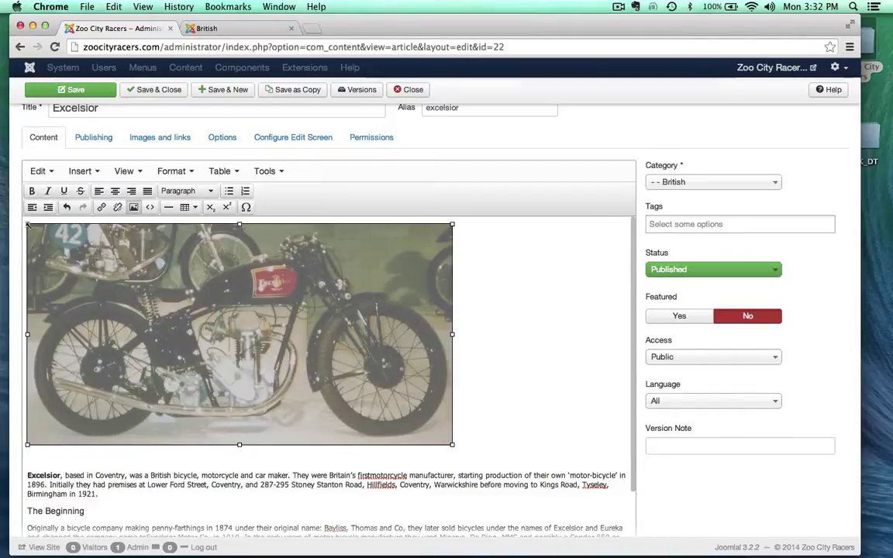
pyautogui.click(37, 225)
pyautogui.press('Return')
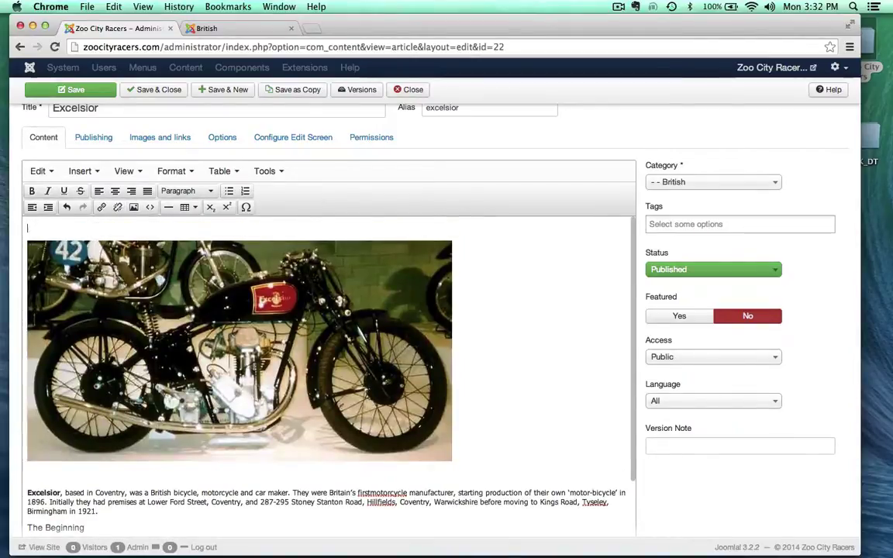
pyautogui.scroll(-5, 489, 259)
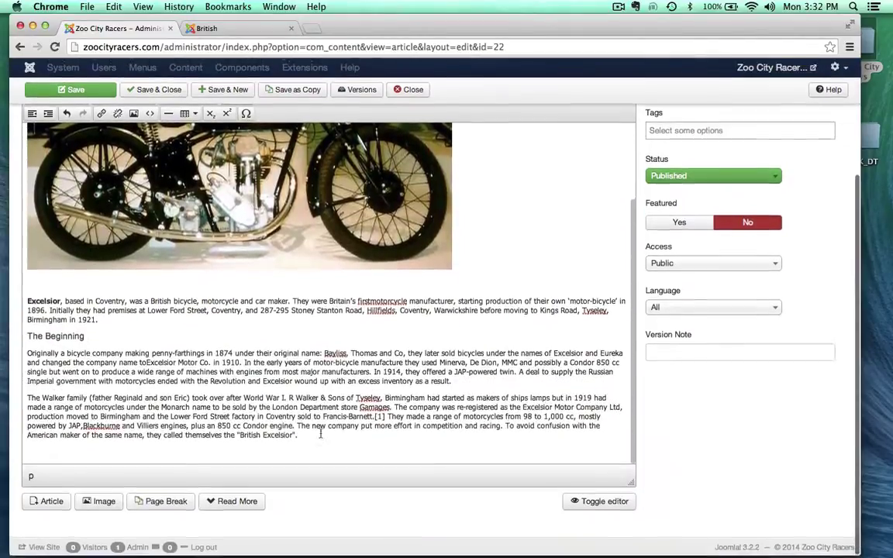
pyautogui.click(238, 501)
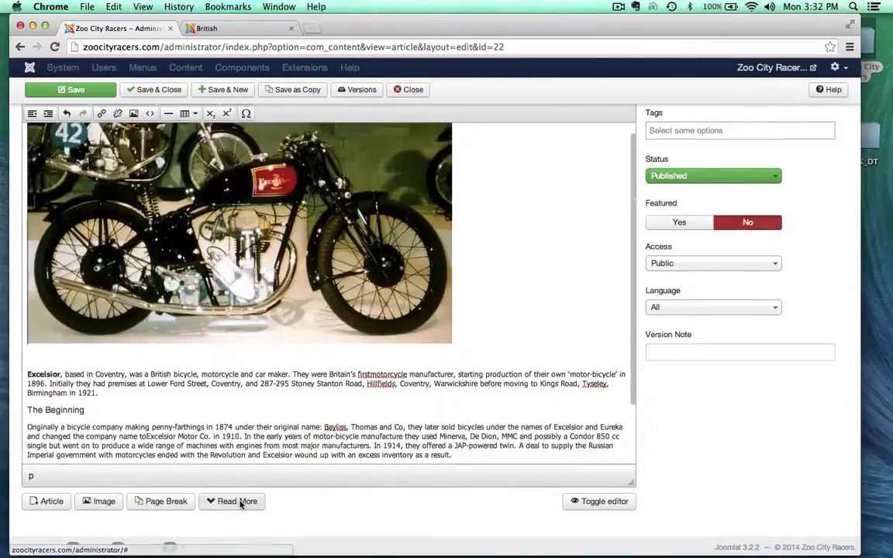
pyautogui.hotkey('ctrl', 's')
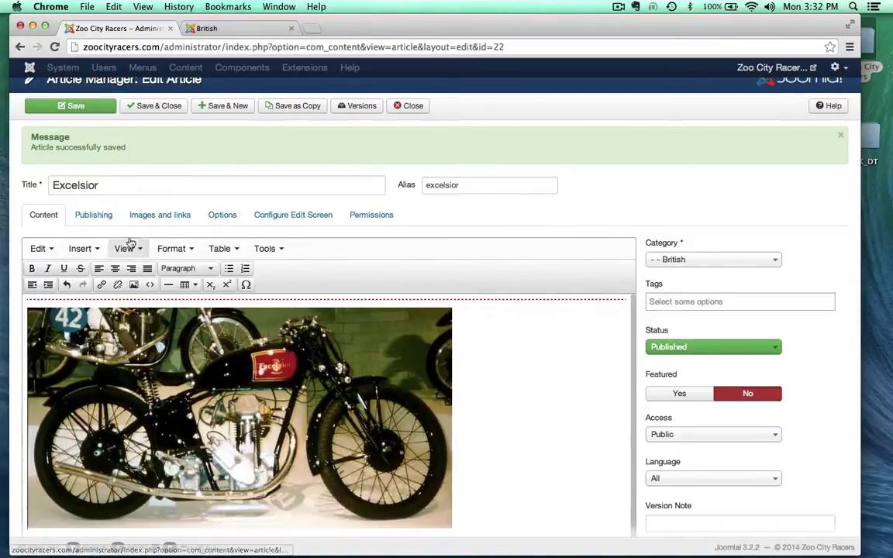
# Step: Set the Intro Image to the British_Excelsior teaser from the old_bikes/teasers folder
pyautogui.click(154, 216)
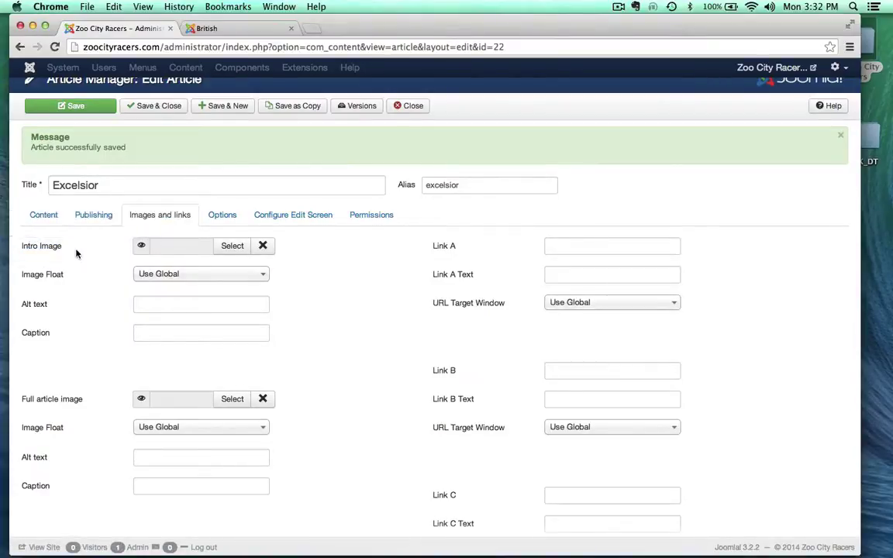
pyautogui.click(233, 247)
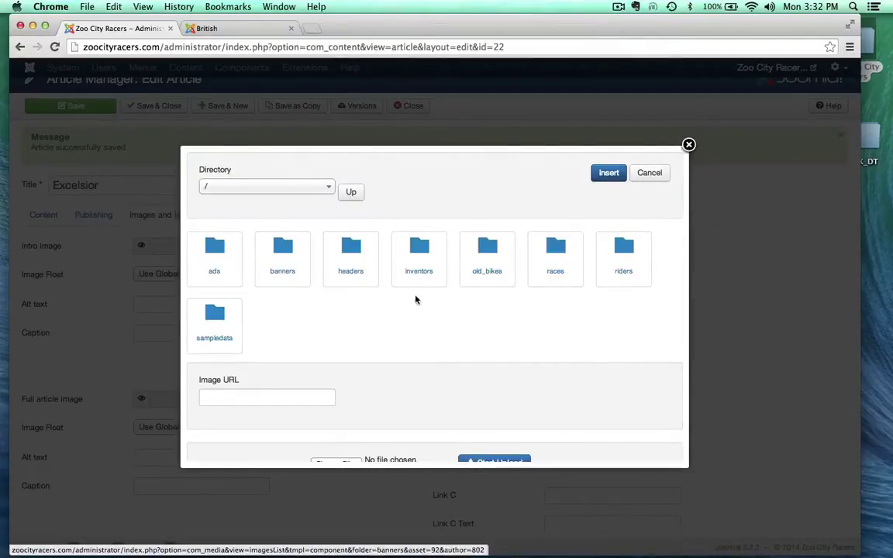
pyautogui.click(487, 246)
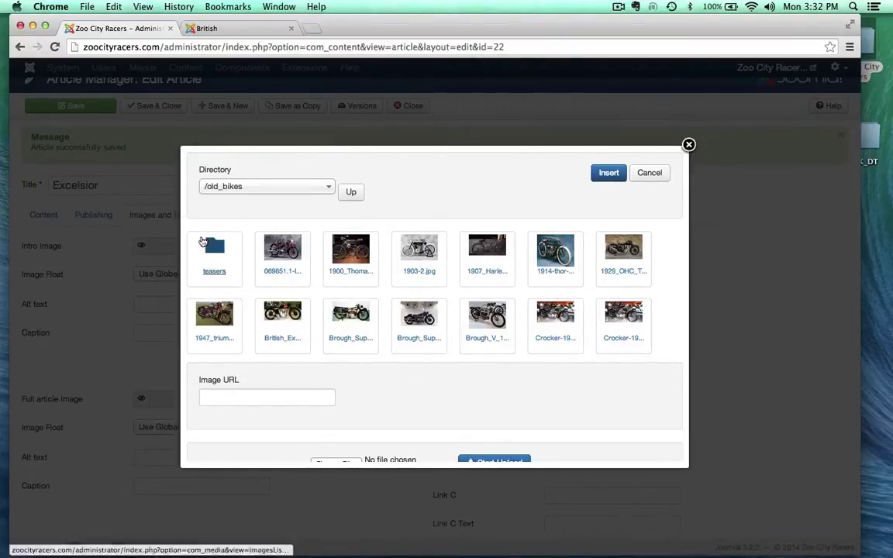
pyautogui.click(206, 245)
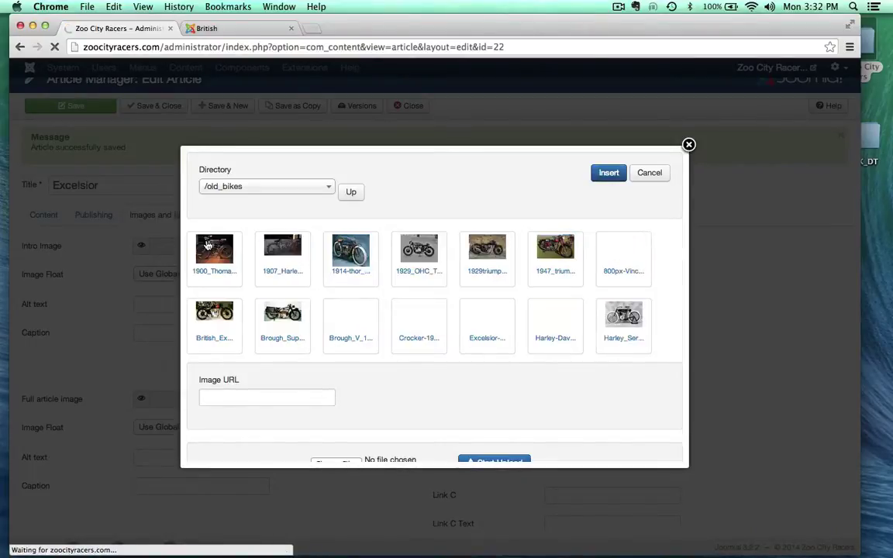
pyautogui.scroll(-3, 334, 304)
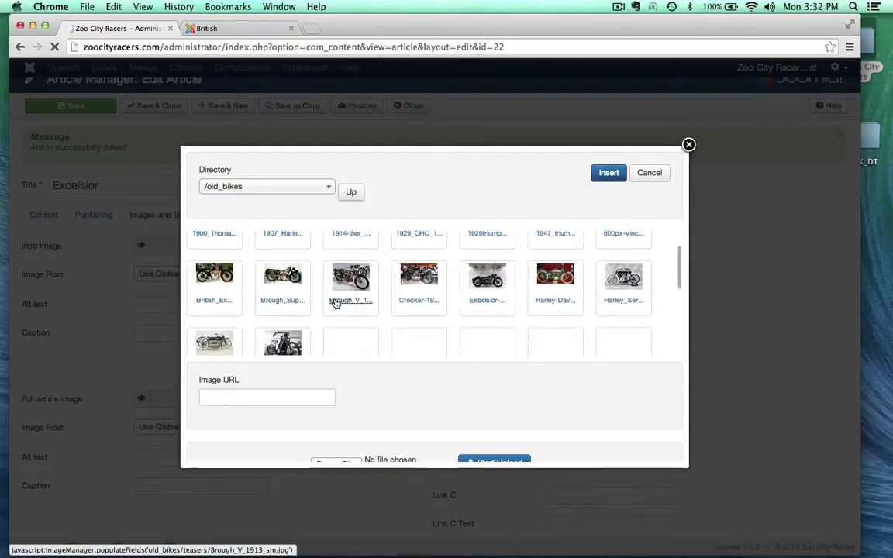
pyautogui.scroll(-5, 334, 302)
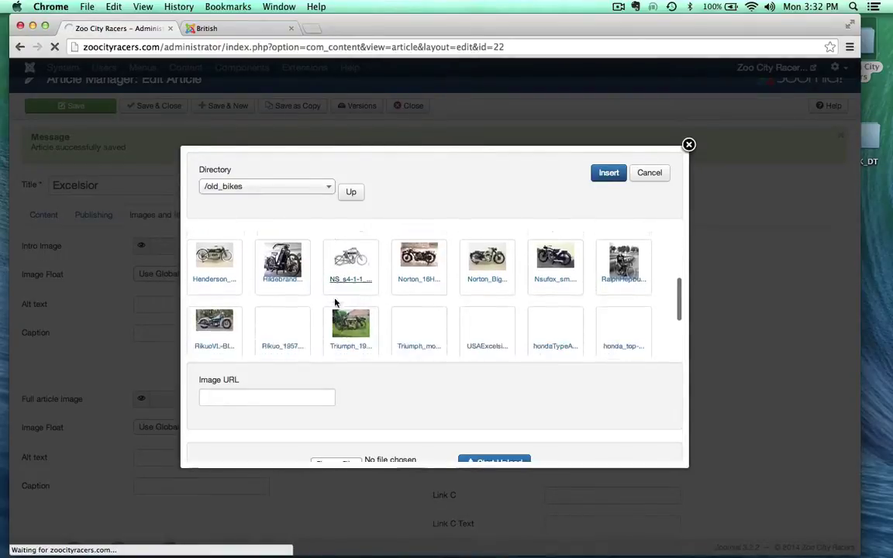
pyautogui.scroll(-1, 335, 303)
pyautogui.scroll(5, 335, 303)
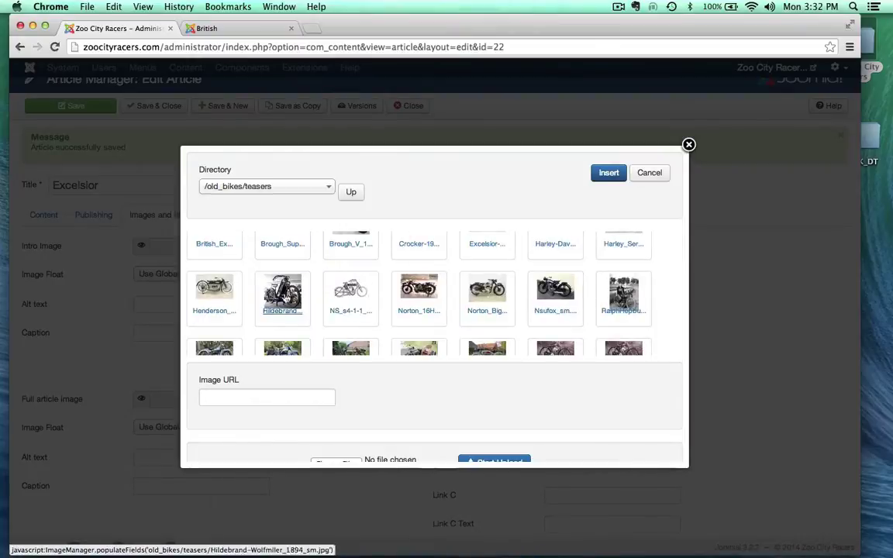
pyautogui.scroll(-1, 356, 298)
pyautogui.scroll(-5, 355, 298)
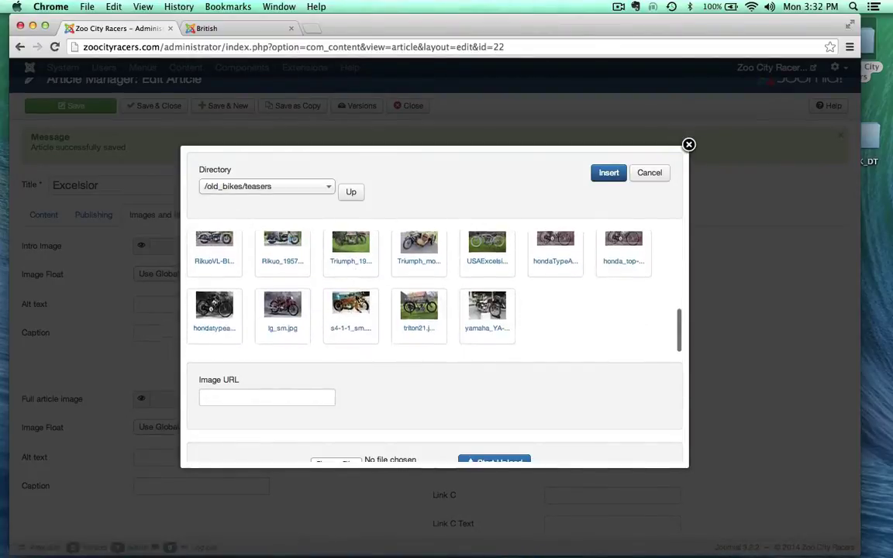
pyautogui.scroll(10, 355, 299)
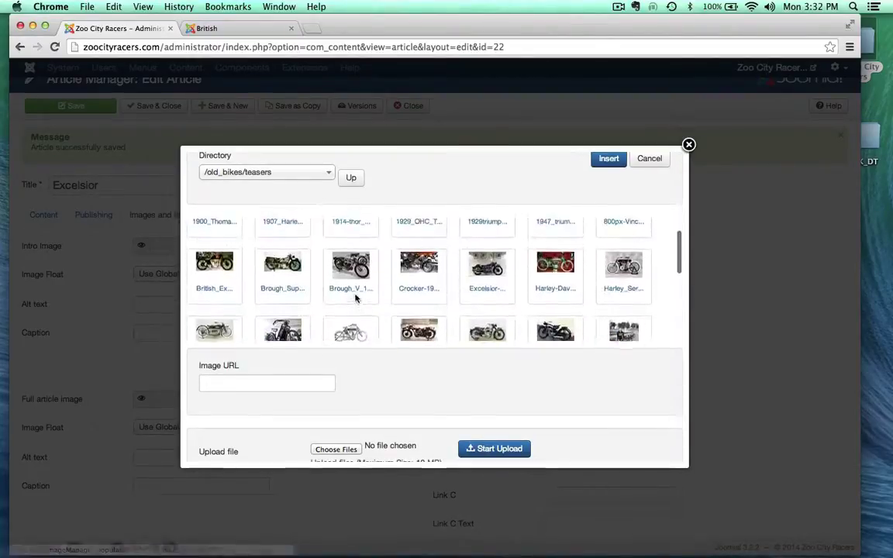
pyautogui.scroll(2, 356, 298)
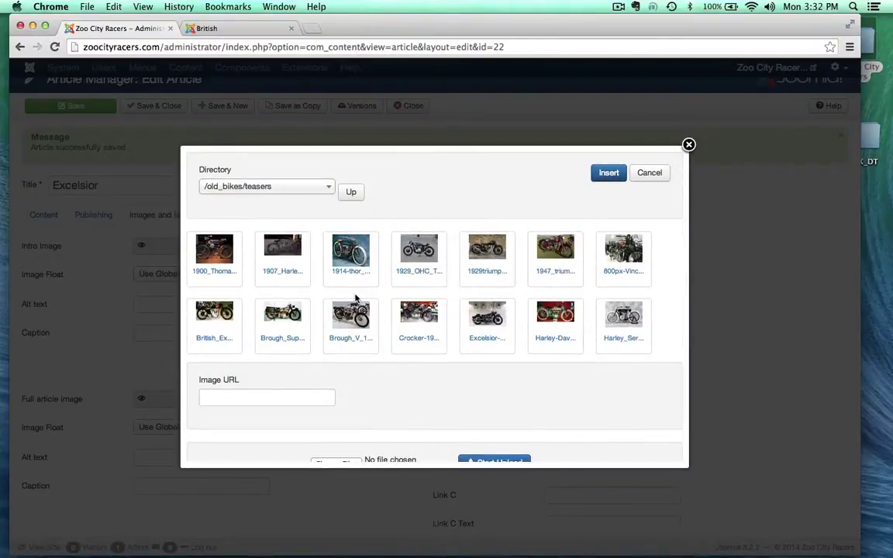
pyautogui.click(218, 329)
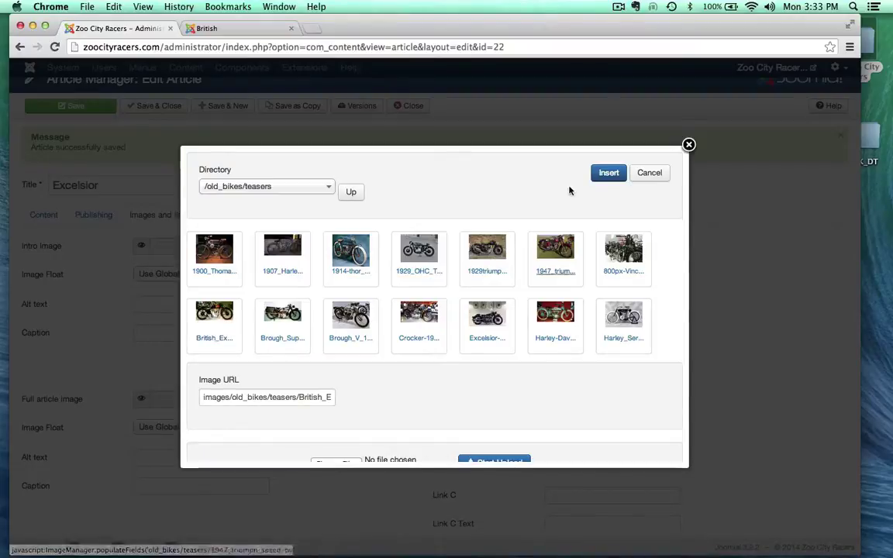
pyautogui.click(609, 173)
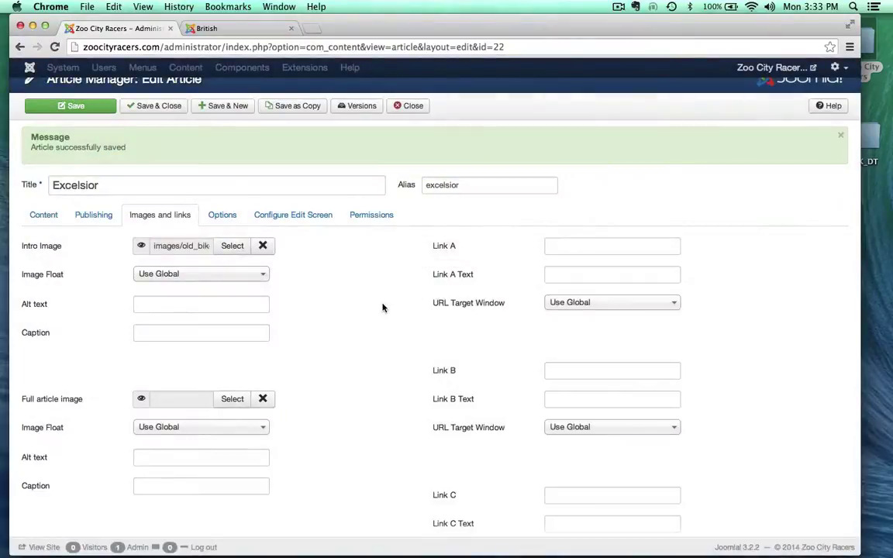
# Step: Save the Excelsior article with its new teaser intro image
pyautogui.scroll(-2, 381, 311)
pyautogui.scroll(3, 380, 310)
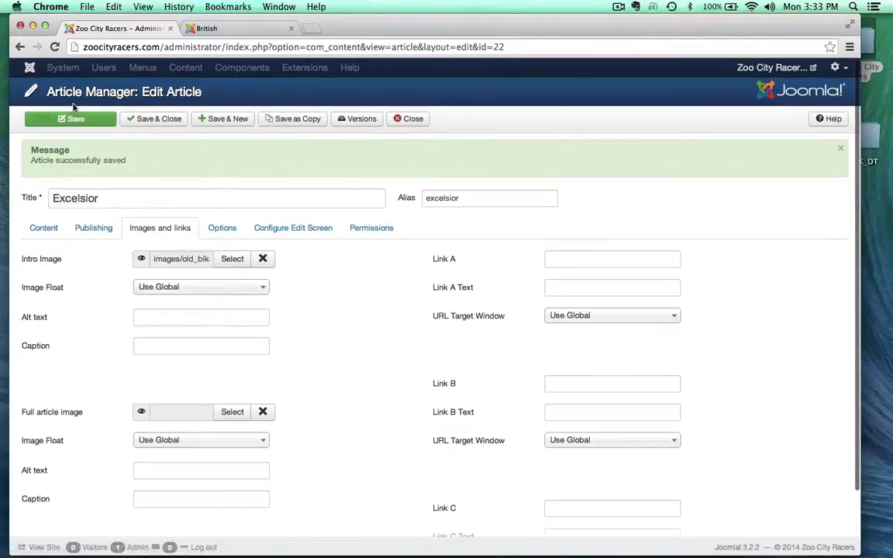
pyautogui.click(76, 119)
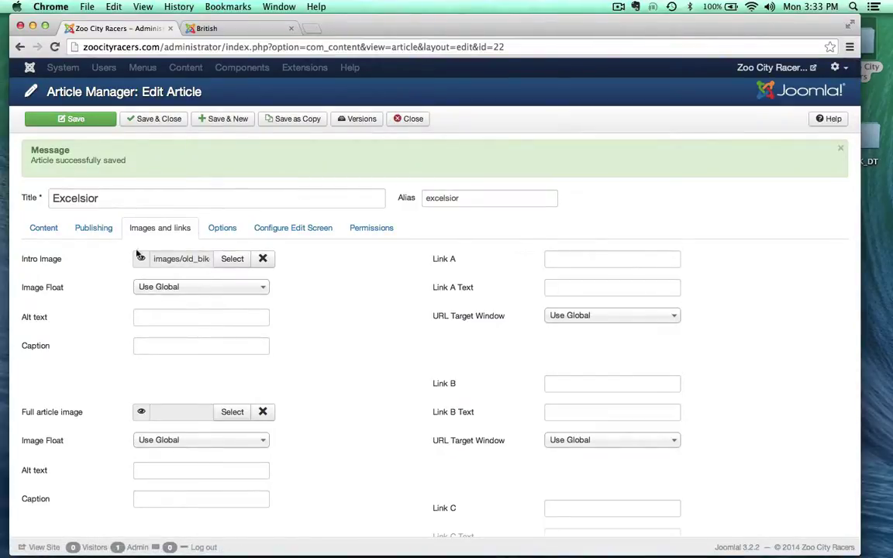
# Step: Review the article text, save again, and return to the Images and links settings
pyautogui.click(43, 229)
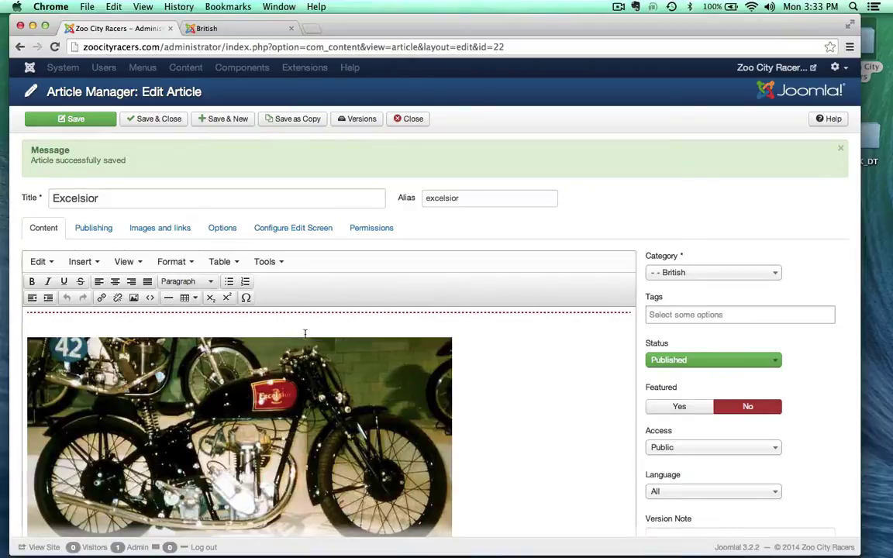
pyautogui.scroll(-5, 499, 235)
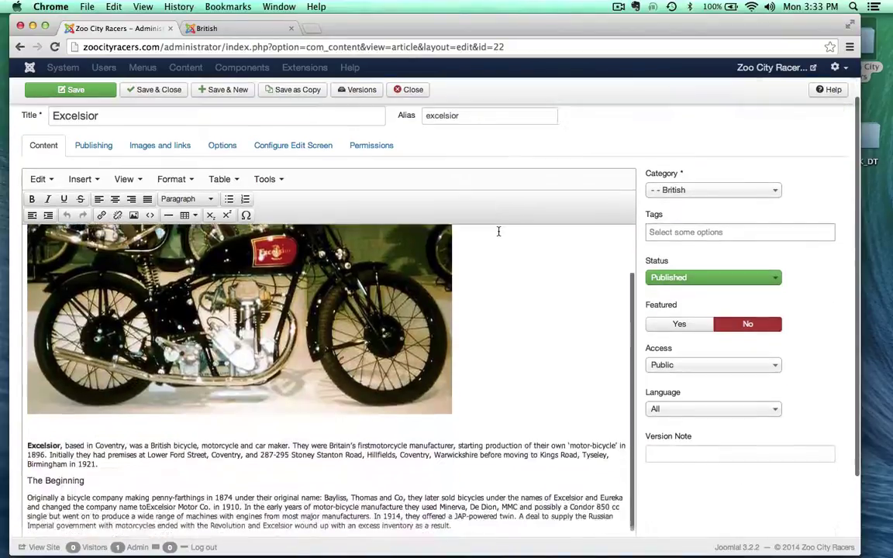
pyautogui.scroll(4, 56, 470)
pyautogui.scroll(1, 111, 493)
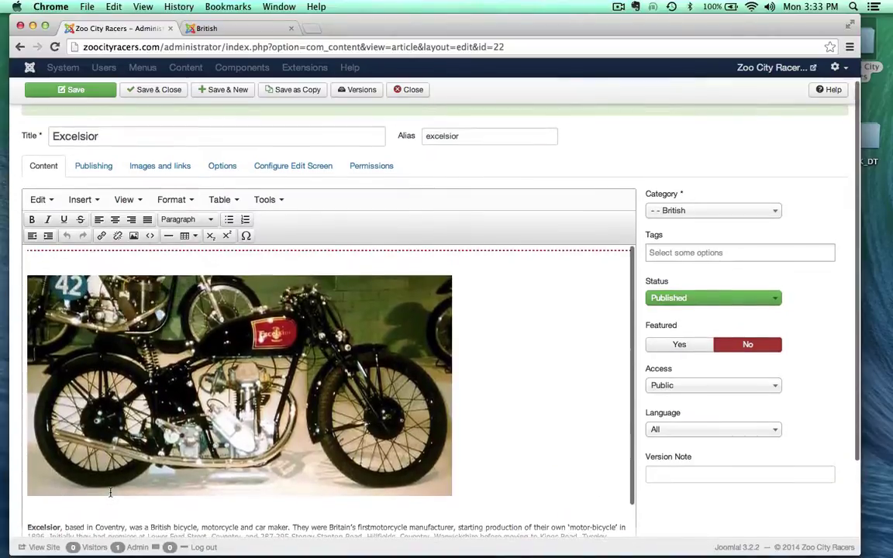
pyautogui.click(71, 89)
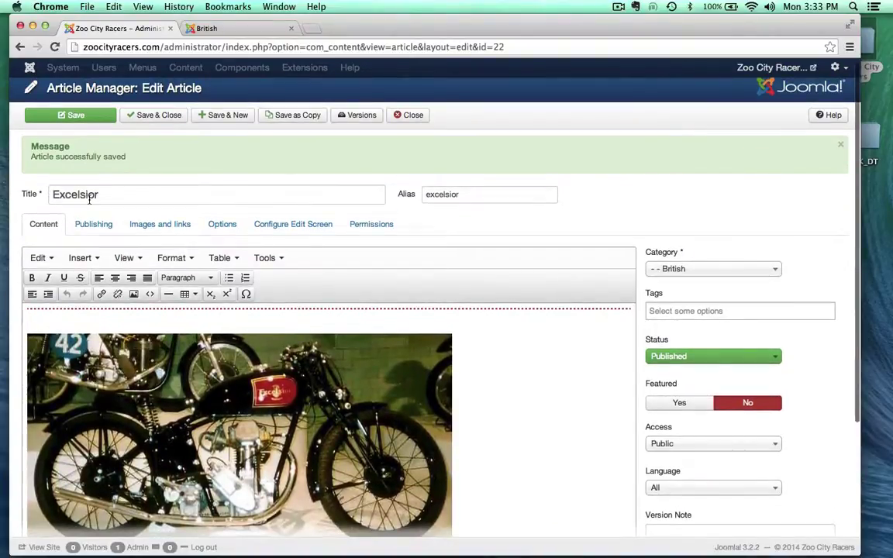
pyautogui.click(146, 226)
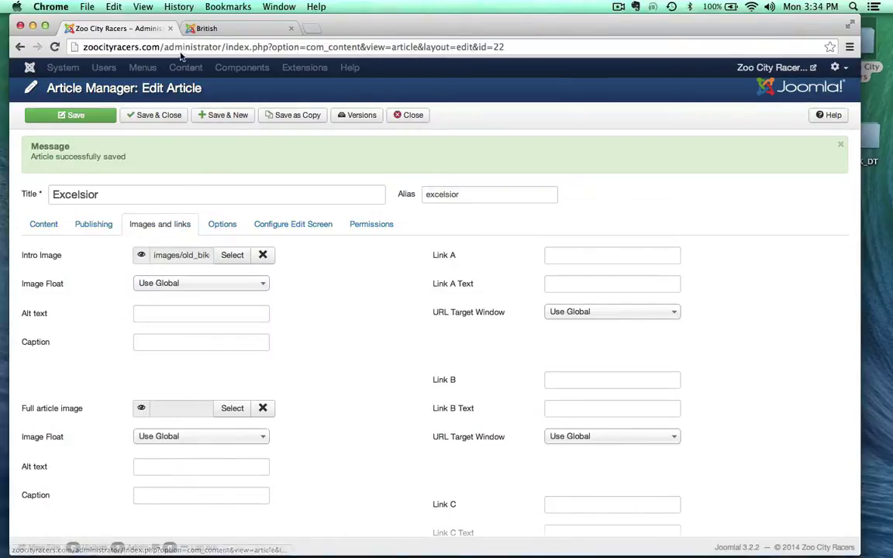
# Step: Open Motorcycles > British on the live site and scroll to Excelsior's small teaser thumbnail and read-more link
pyautogui.click(222, 28)
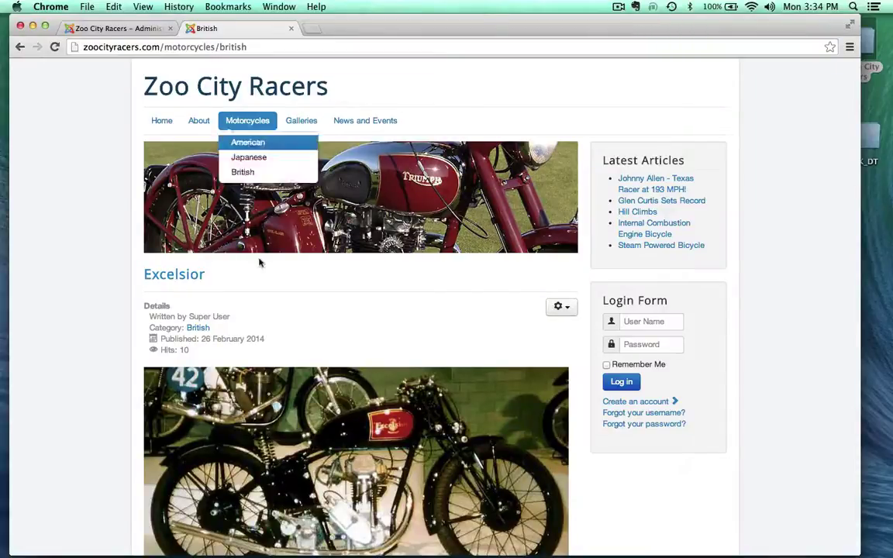
pyautogui.moveTo(247, 128)
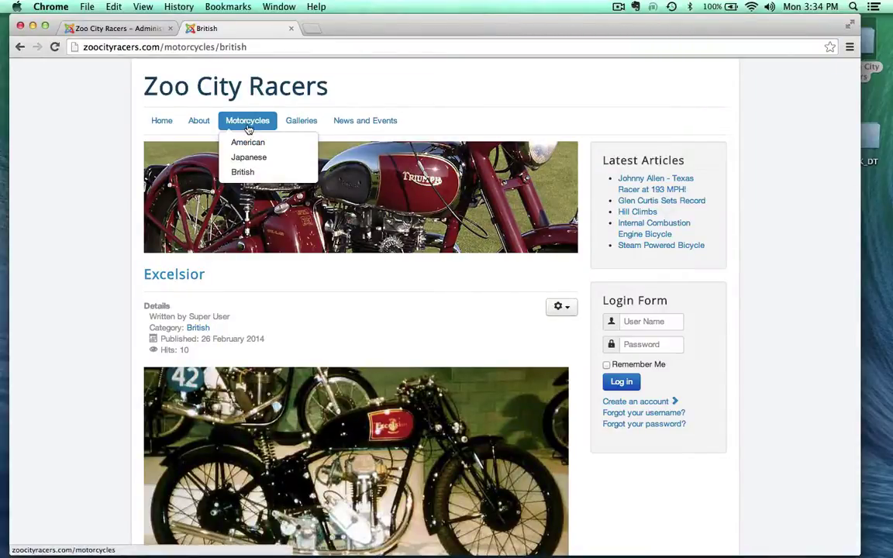
pyautogui.click(245, 174)
pyautogui.scroll(-2, 56, 159)
pyautogui.scroll(-1, 56, 159)
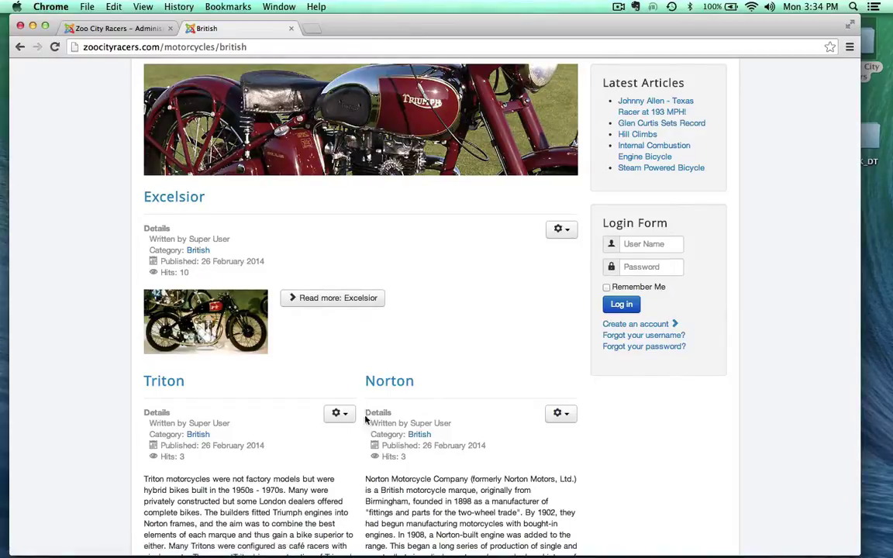
pyautogui.scroll(-5, 217, 449)
pyautogui.scroll(7, 217, 450)
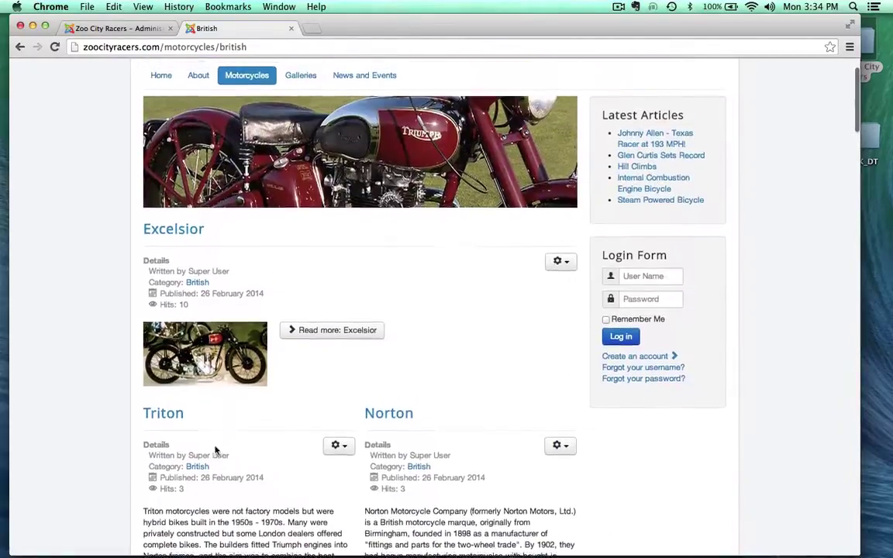
pyautogui.moveTo(243, 102)
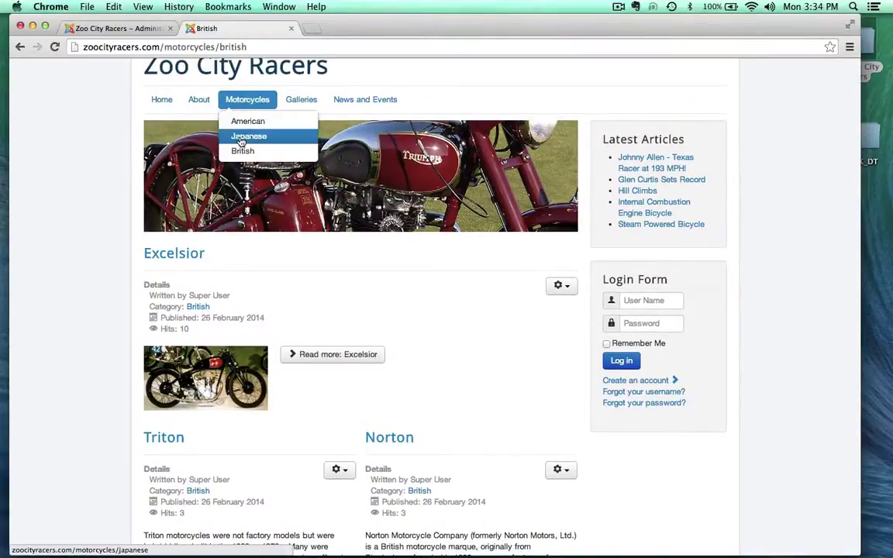